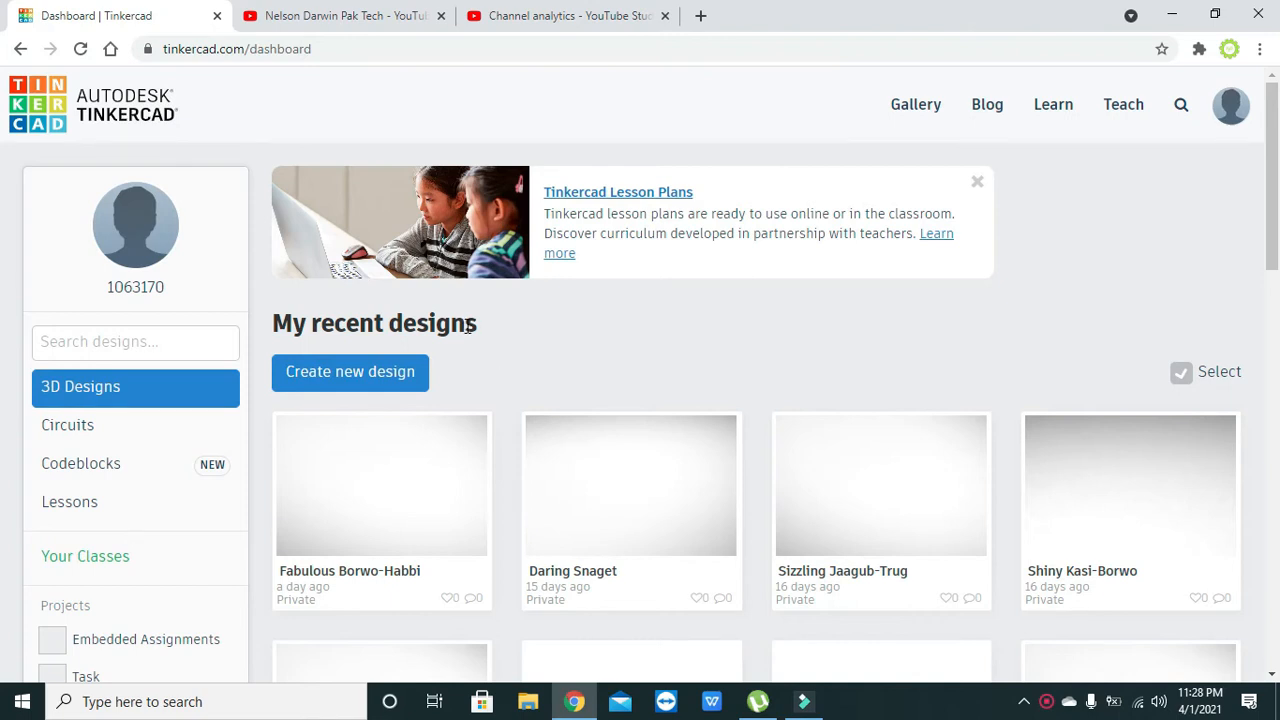
pyautogui.moveTo(466, 326); pyautogui.dragTo(387, 315)
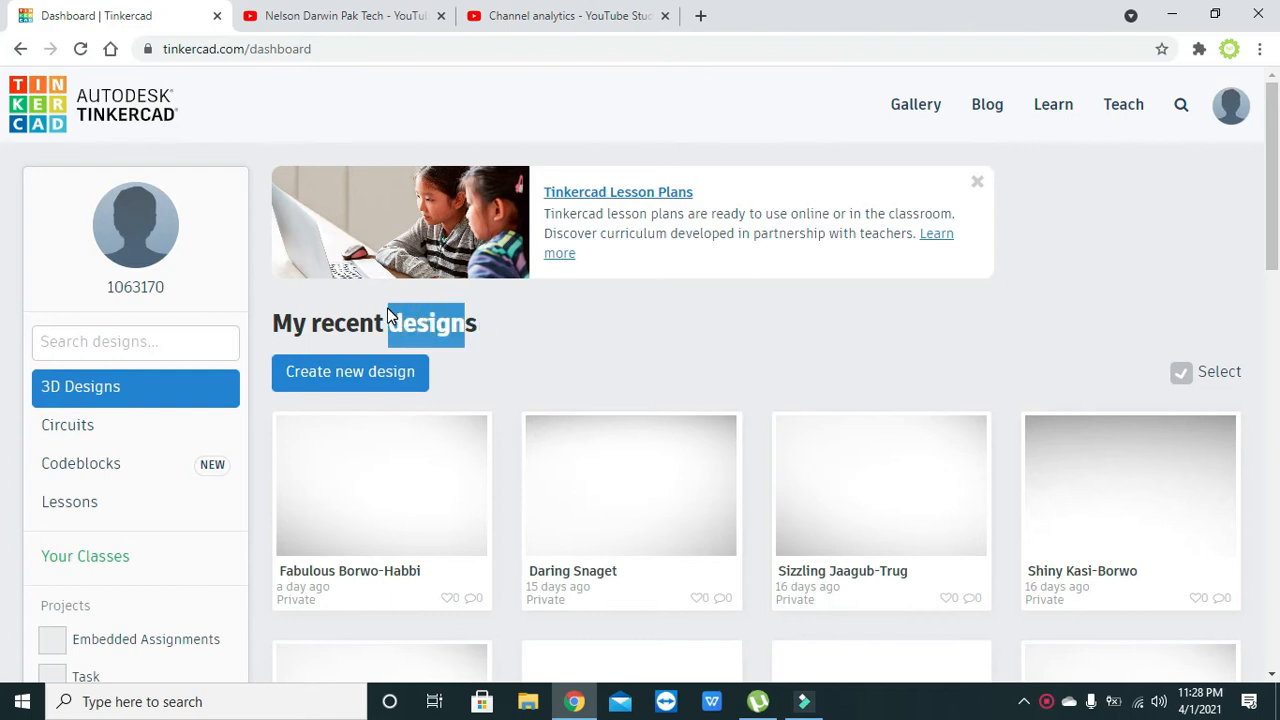
pyautogui.click(418, 322)
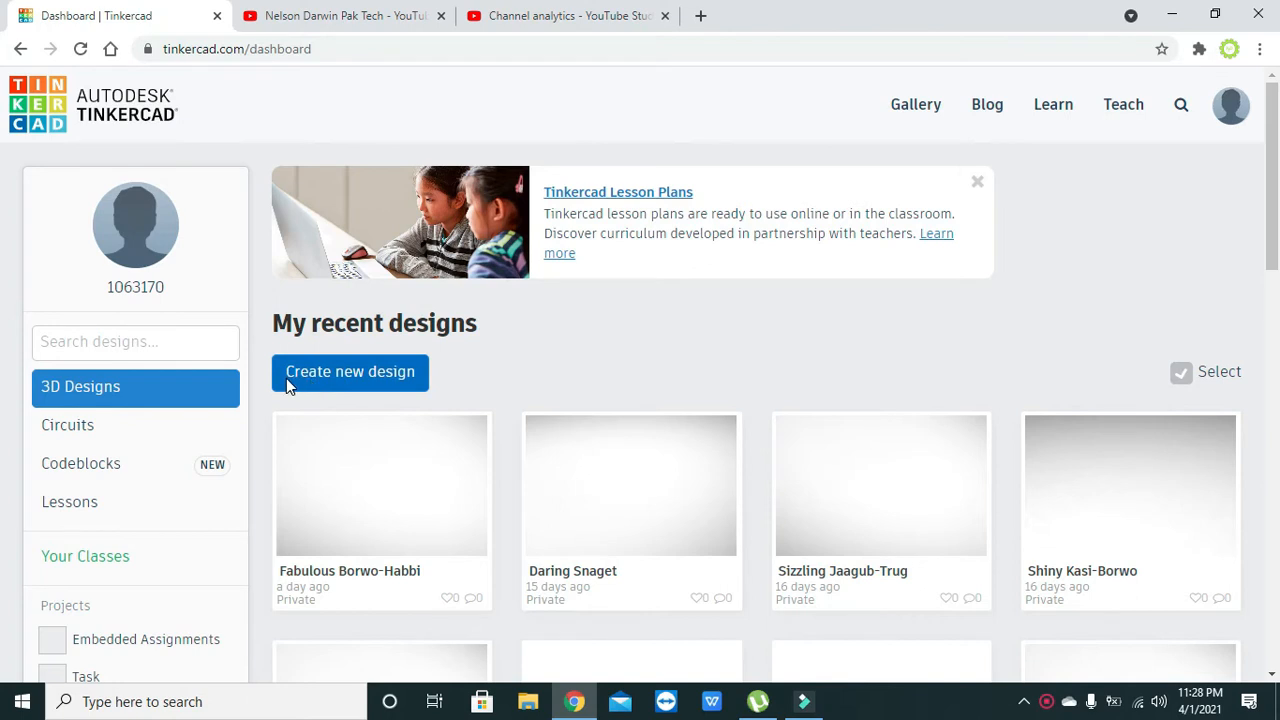
pyautogui.click(345, 377)
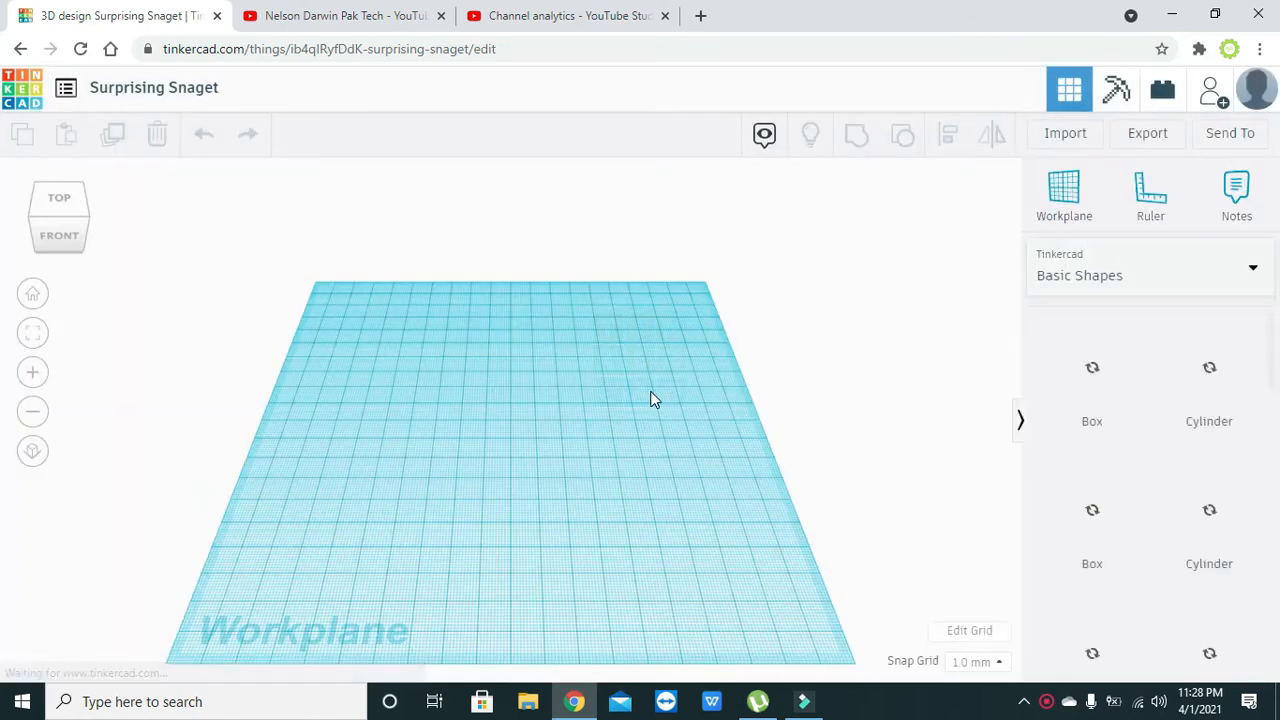
pyautogui.click(22, 49)
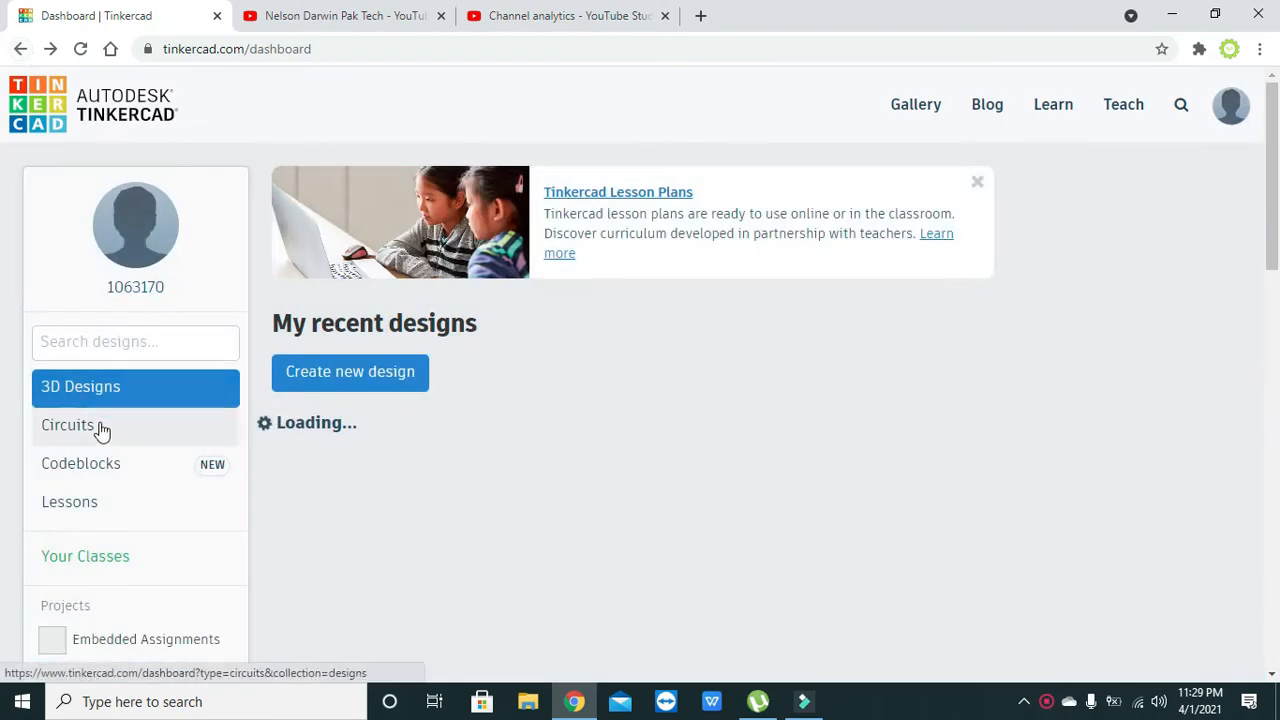
# - Create a new circuit from the Circuits dashboard and dismiss the hint about pre-made starters
pyautogui.click(102, 428)
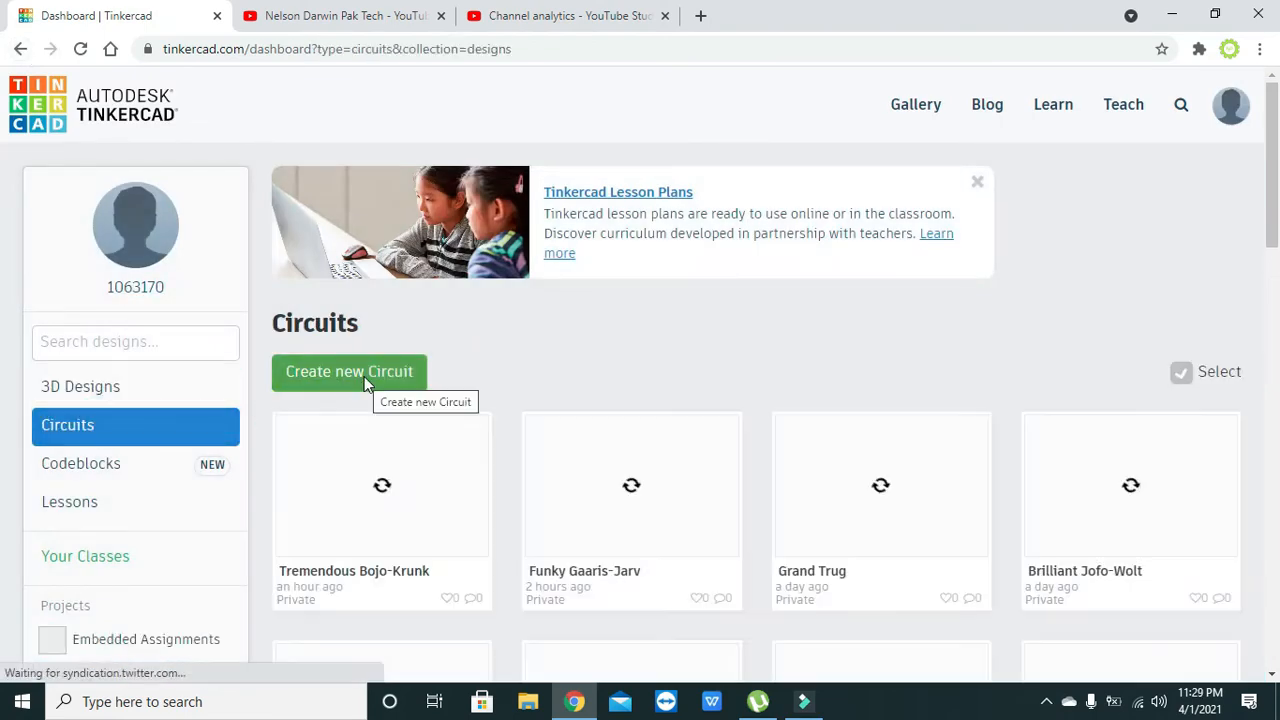
pyautogui.click(364, 376)
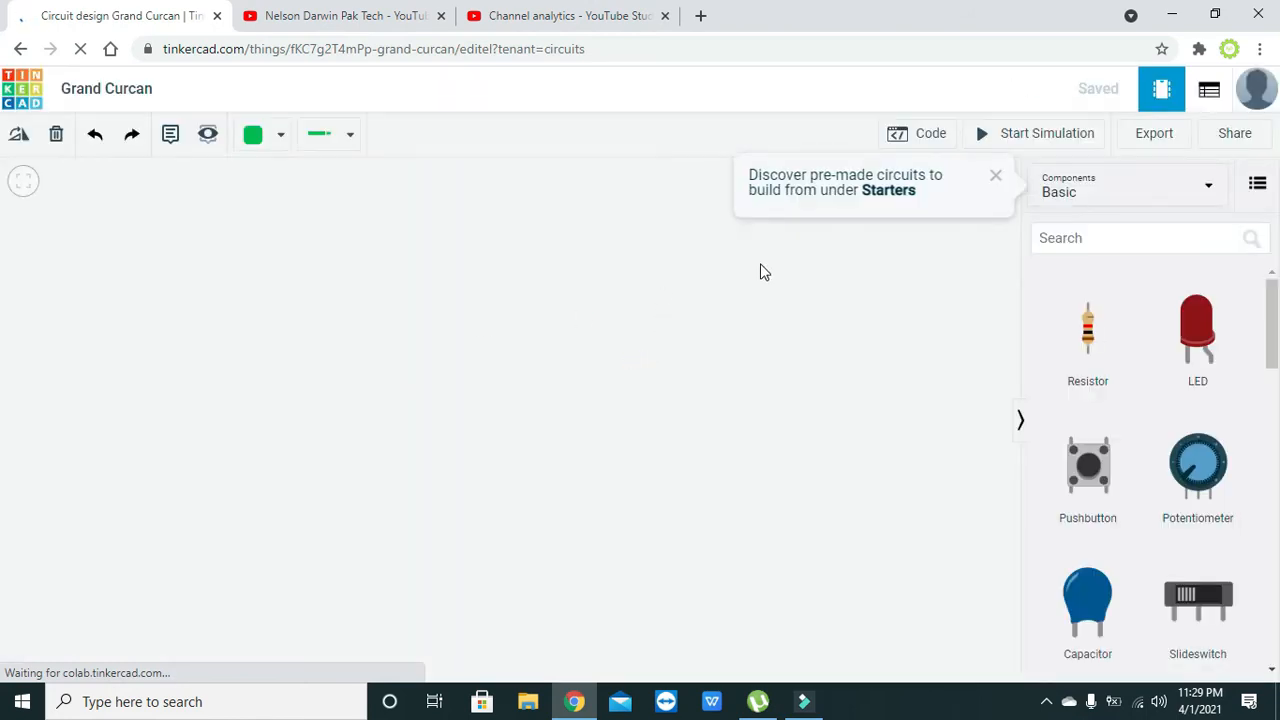
pyautogui.click(996, 177)
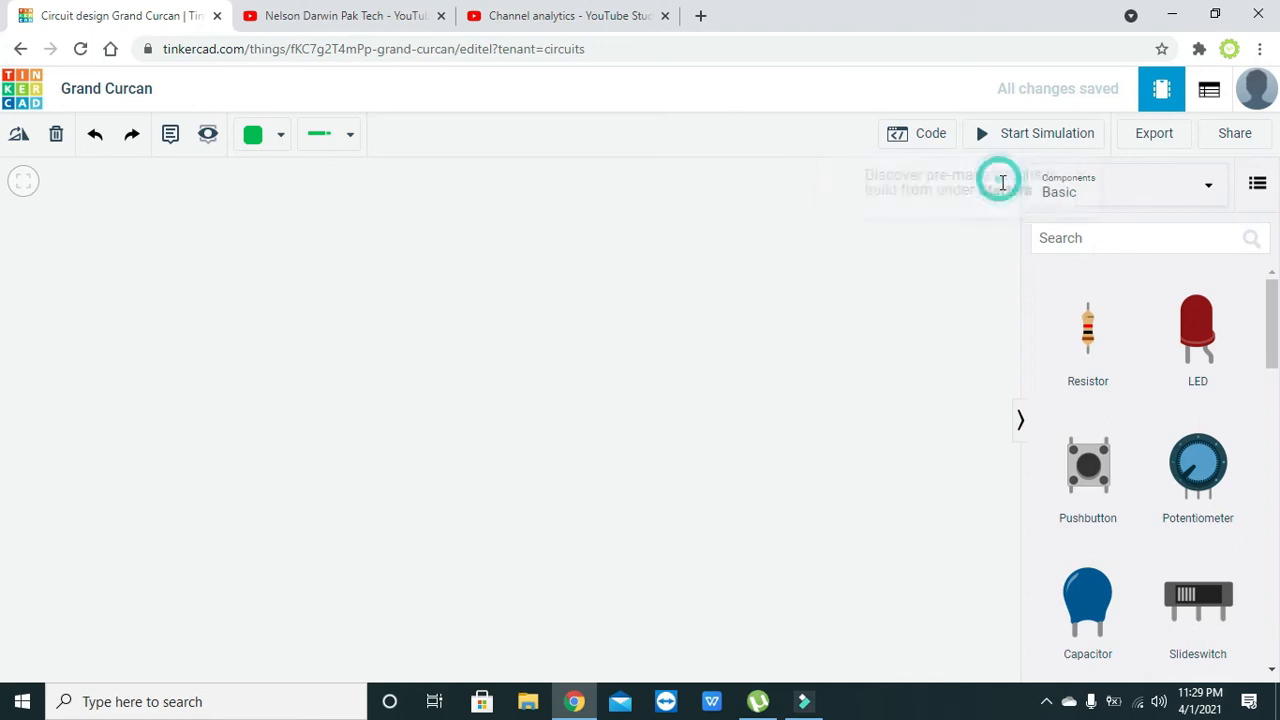
# - Search the components for 74hc02 and place the Quad NOR gate near the middle of the canvas
pyautogui.click(1057, 230)
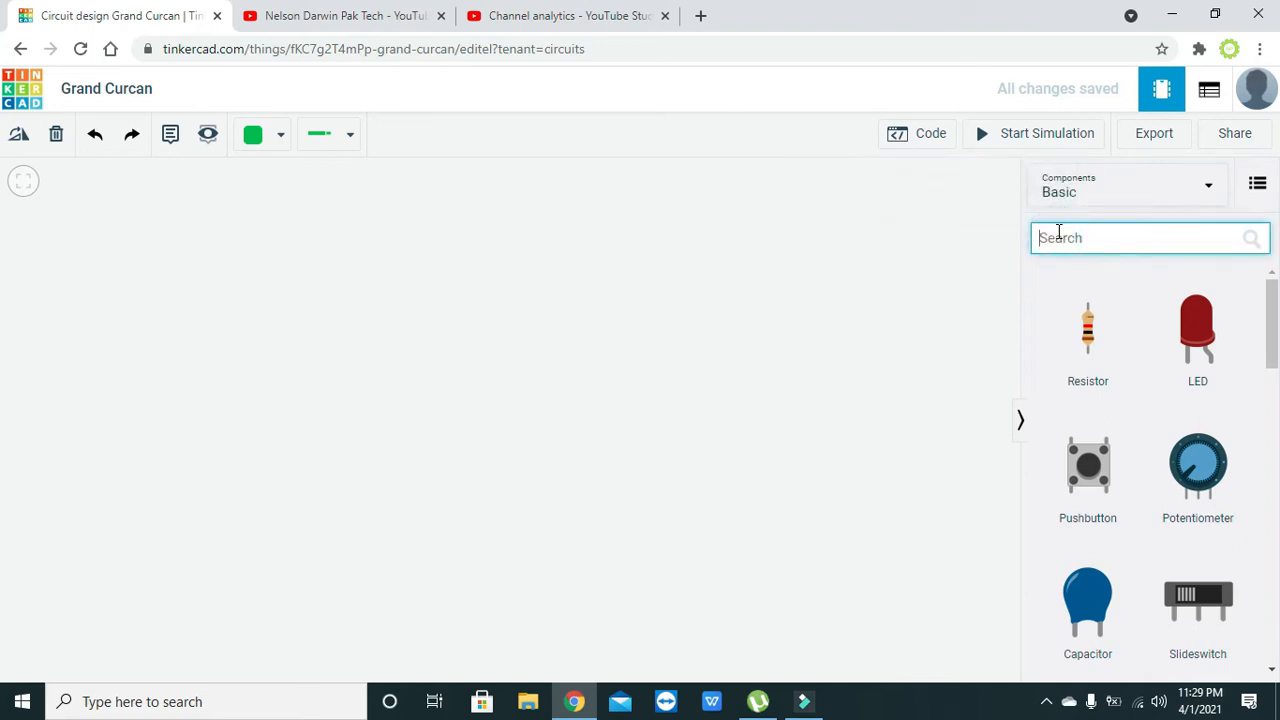
pyautogui.click(1058, 232)
pyautogui.write('74hc')
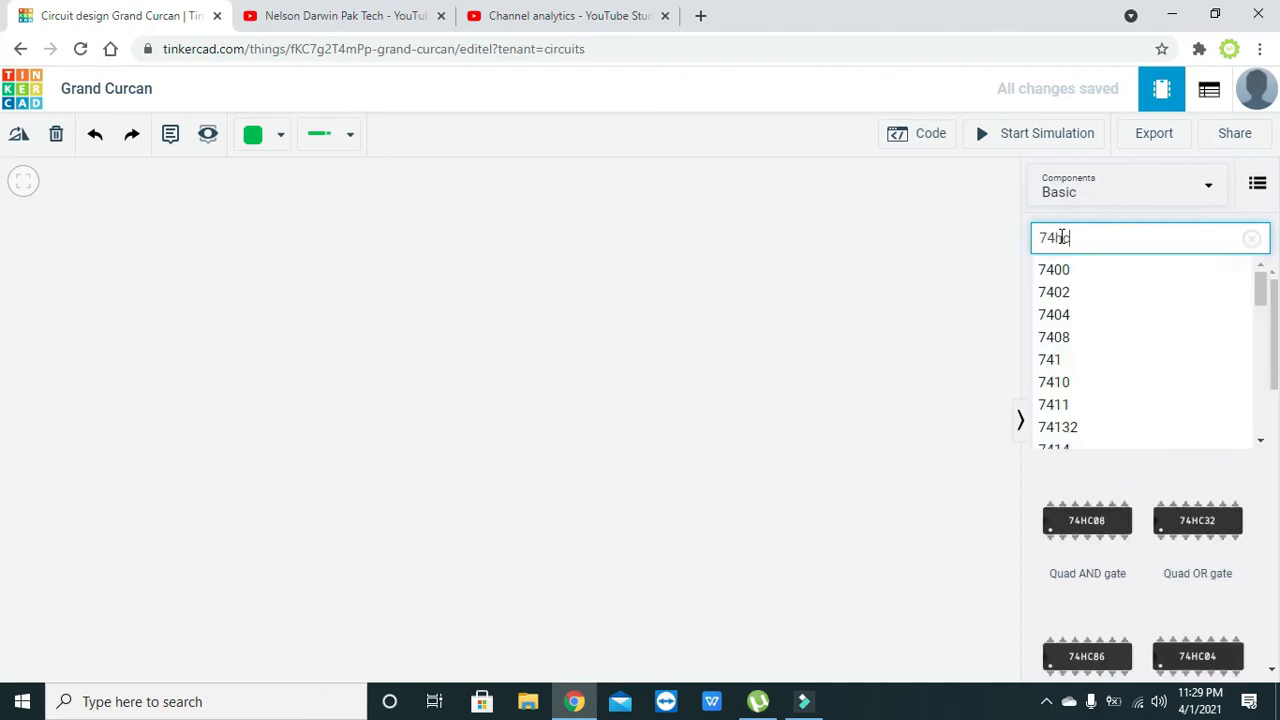
pyautogui.write('02')
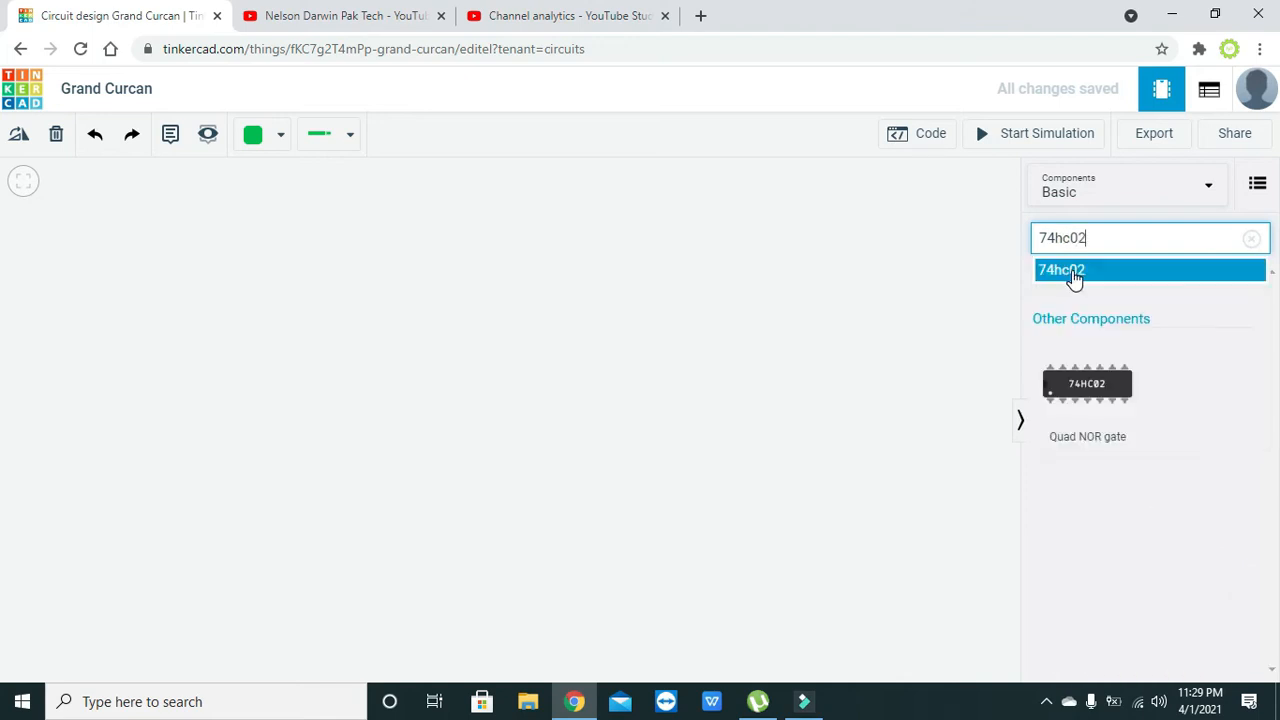
pyautogui.click(1072, 270)
pyautogui.moveTo(1088, 383); pyautogui.dragTo(537, 393)
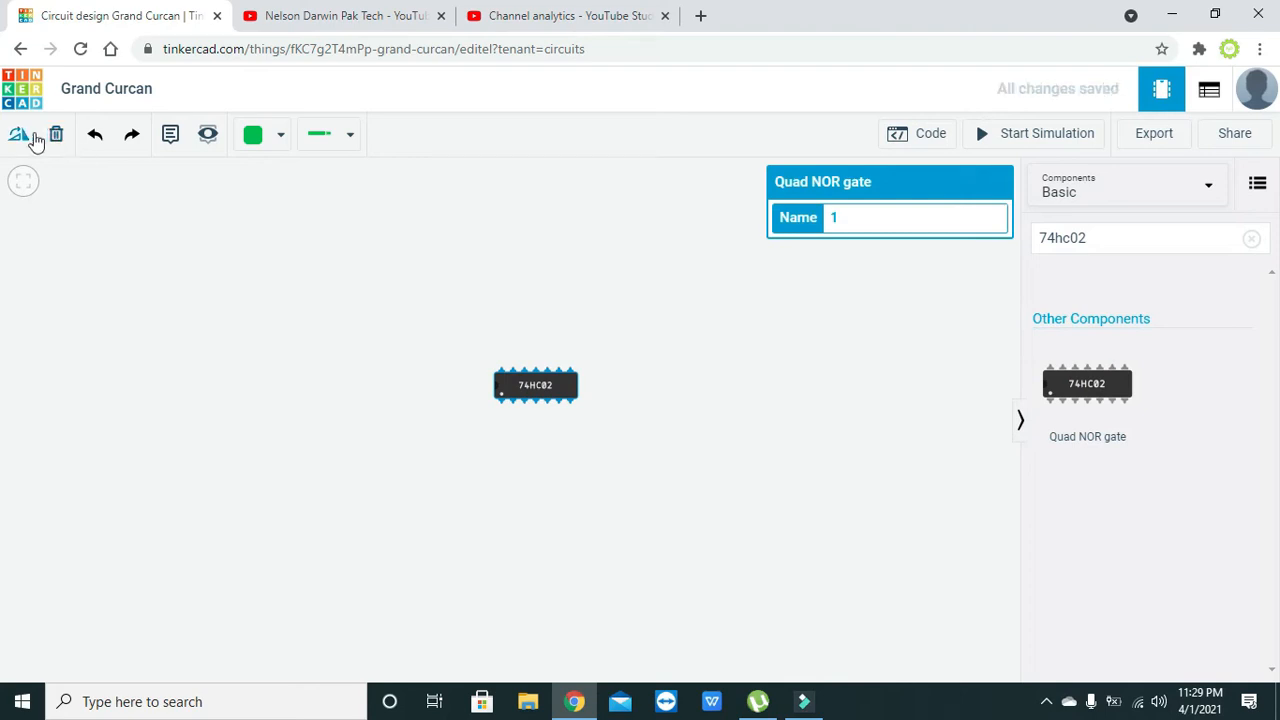
# - Rotate the Quad NOR gate chip to vertical with its notch facing up and reposition it near the canvas centre
pyautogui.click(20, 137)
pyautogui.click(20, 137)
pyautogui.click(20, 137)
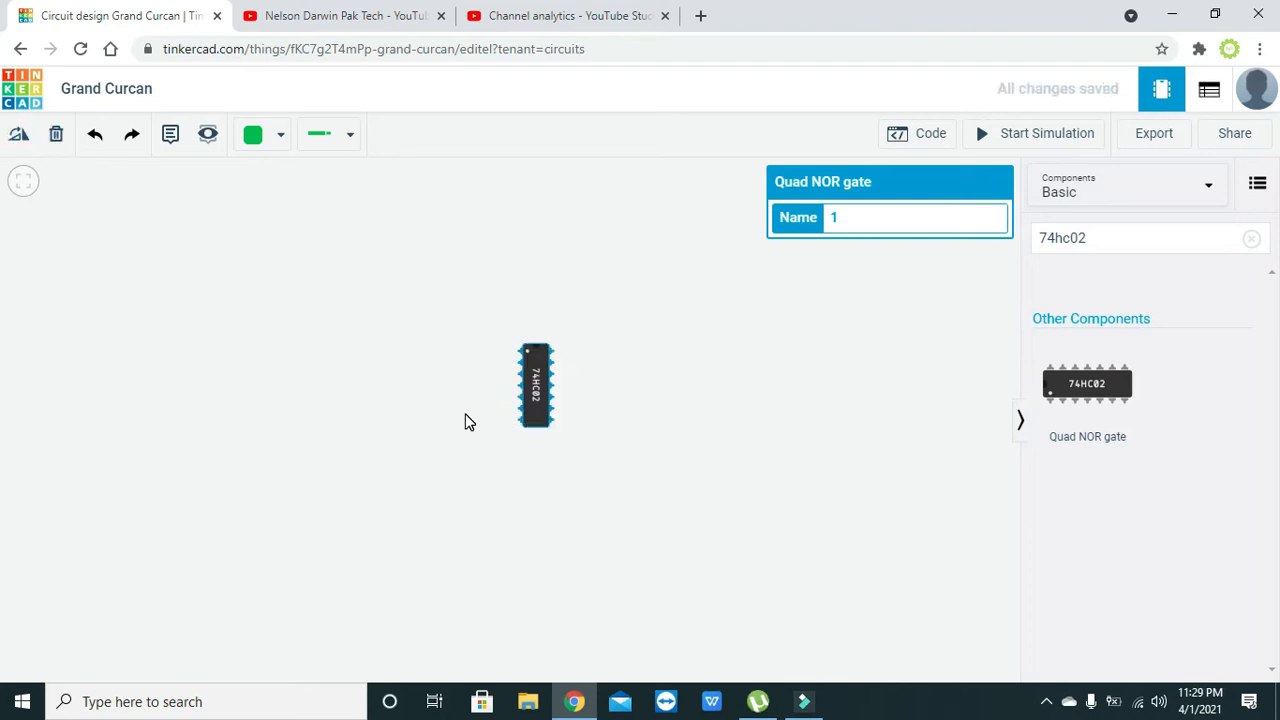
pyautogui.click(735, 441)
pyautogui.scroll(2, 740, 443)
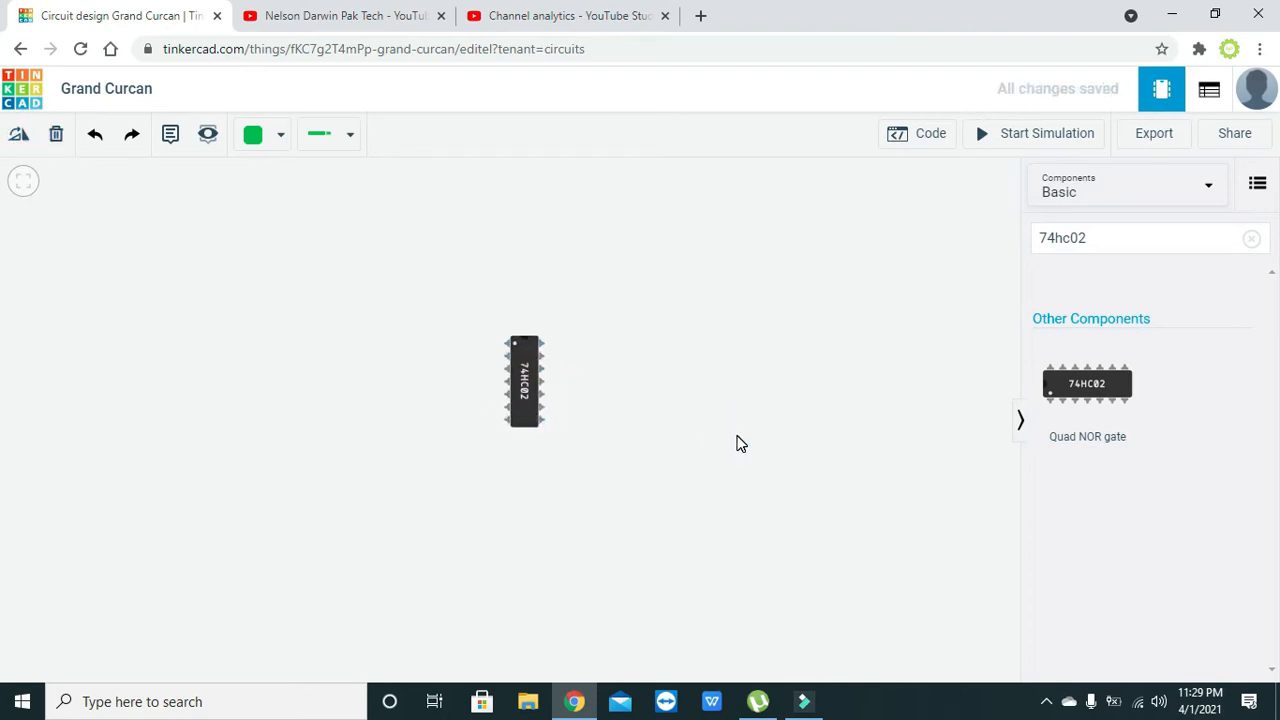
pyautogui.scroll(1, 740, 443)
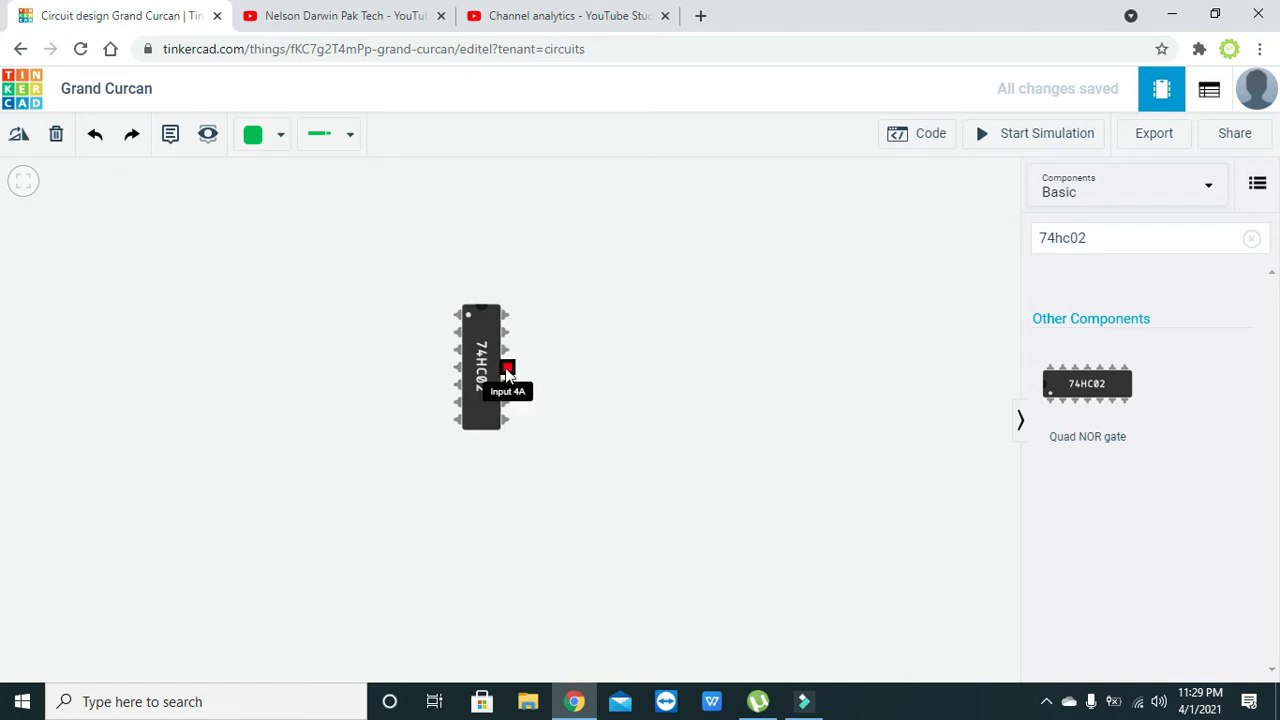
pyautogui.moveTo(480, 360); pyautogui.dragTo(534, 416)
pyautogui.click(655, 438)
pyautogui.click(521, 410)
pyautogui.click(591, 410)
pyautogui.click(588, 425)
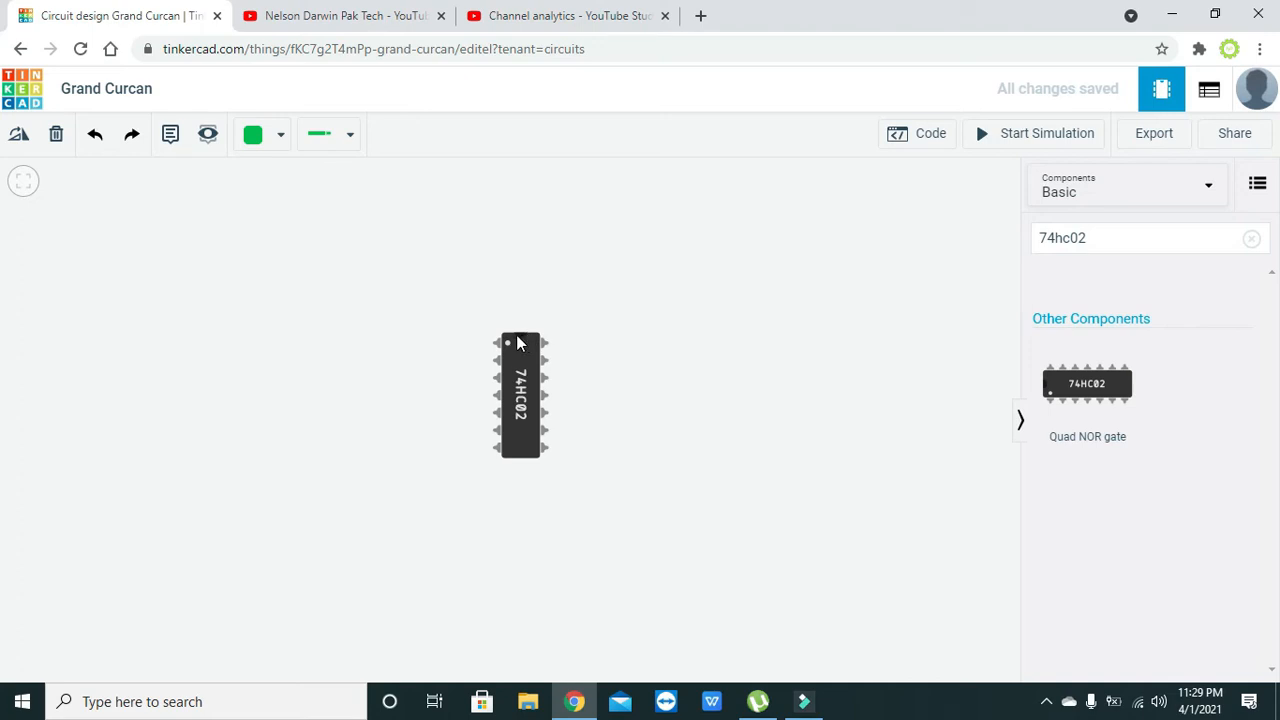
# - Clear the 74hc02 term from the component search
pyautogui.click(1143, 238)
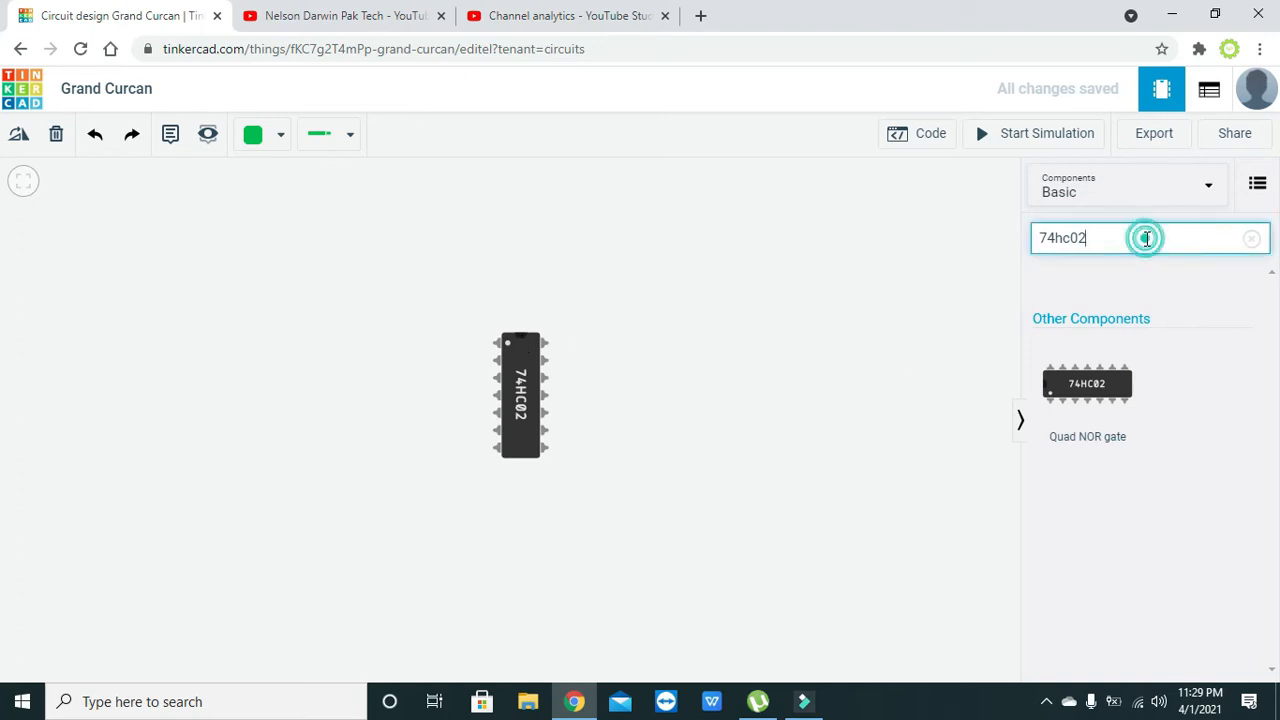
pyautogui.press('BackSpace')
pyautogui.press('BackSpace')
pyautogui.press('BackSpace')
pyautogui.press('BackSpace')
pyautogui.press('BackSpace')
pyautogui.press('BackSpace')
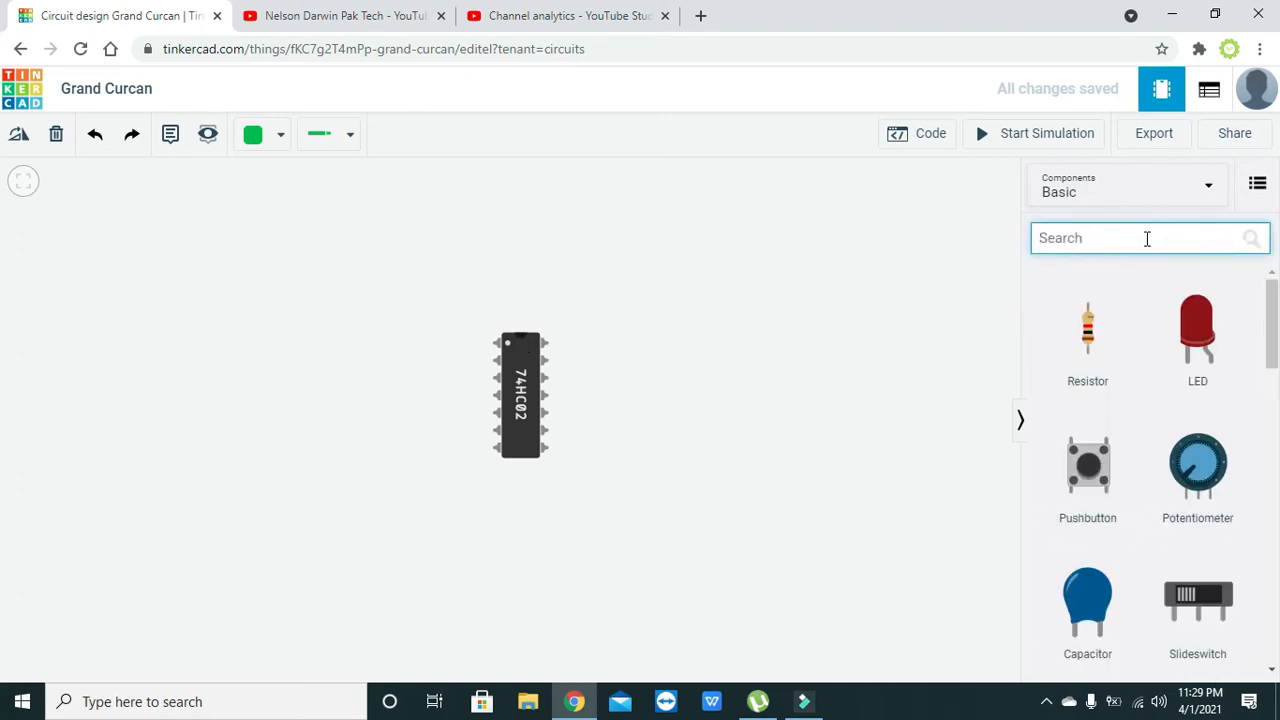
pyautogui.click(613, 330)
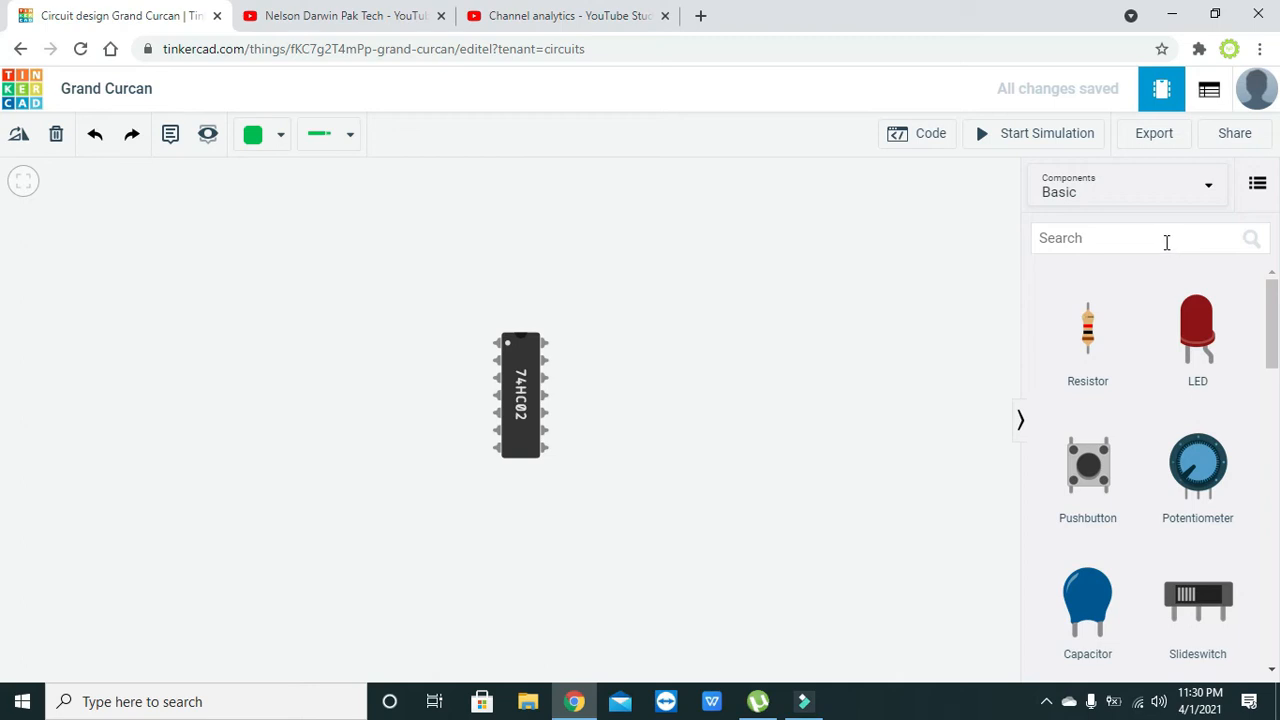
# - Search the components for battery and place a 9V Battery to the left of the NOR gate chip
pyautogui.click(1164, 242)
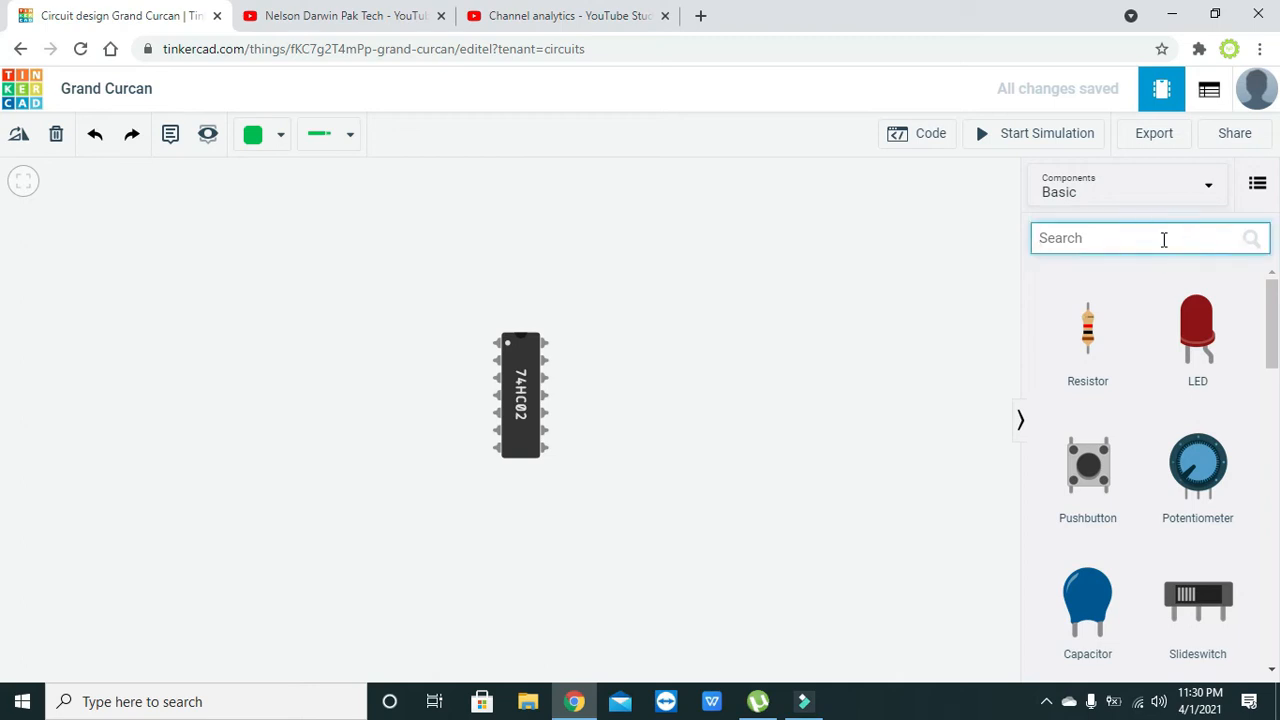
pyautogui.write('9V')
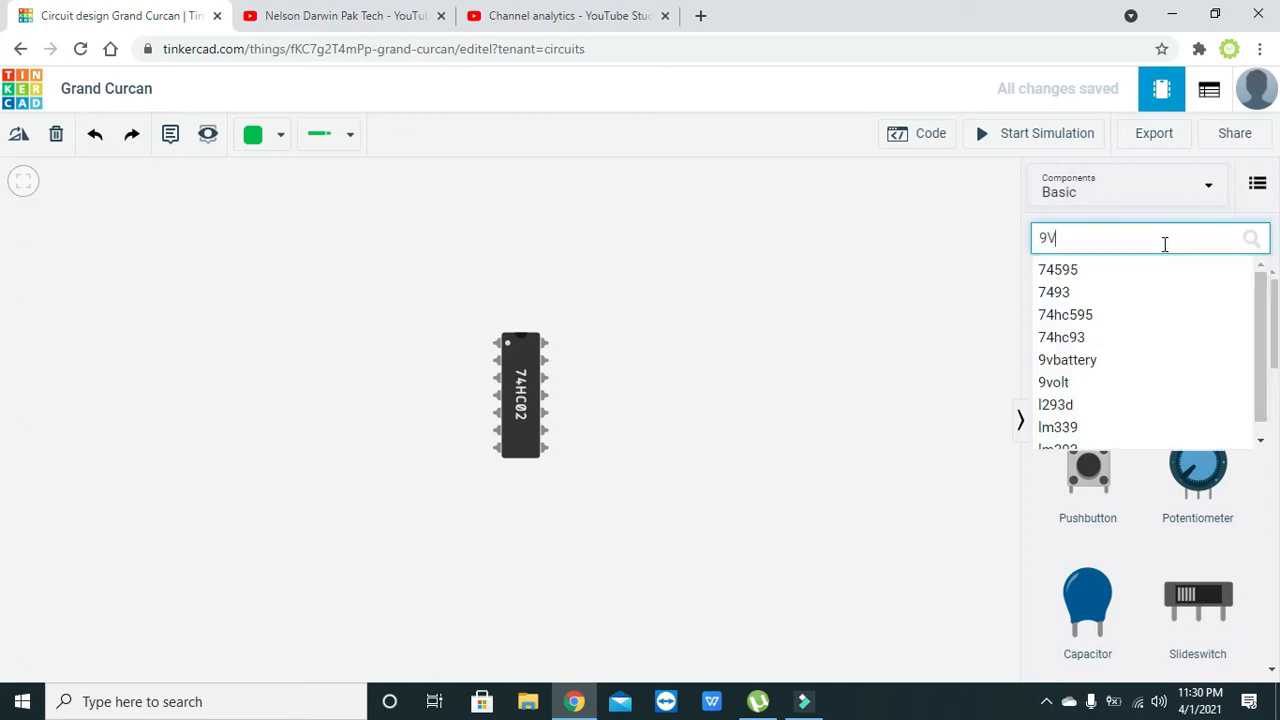
pyautogui.click(925, 175)
pyautogui.click(1120, 241)
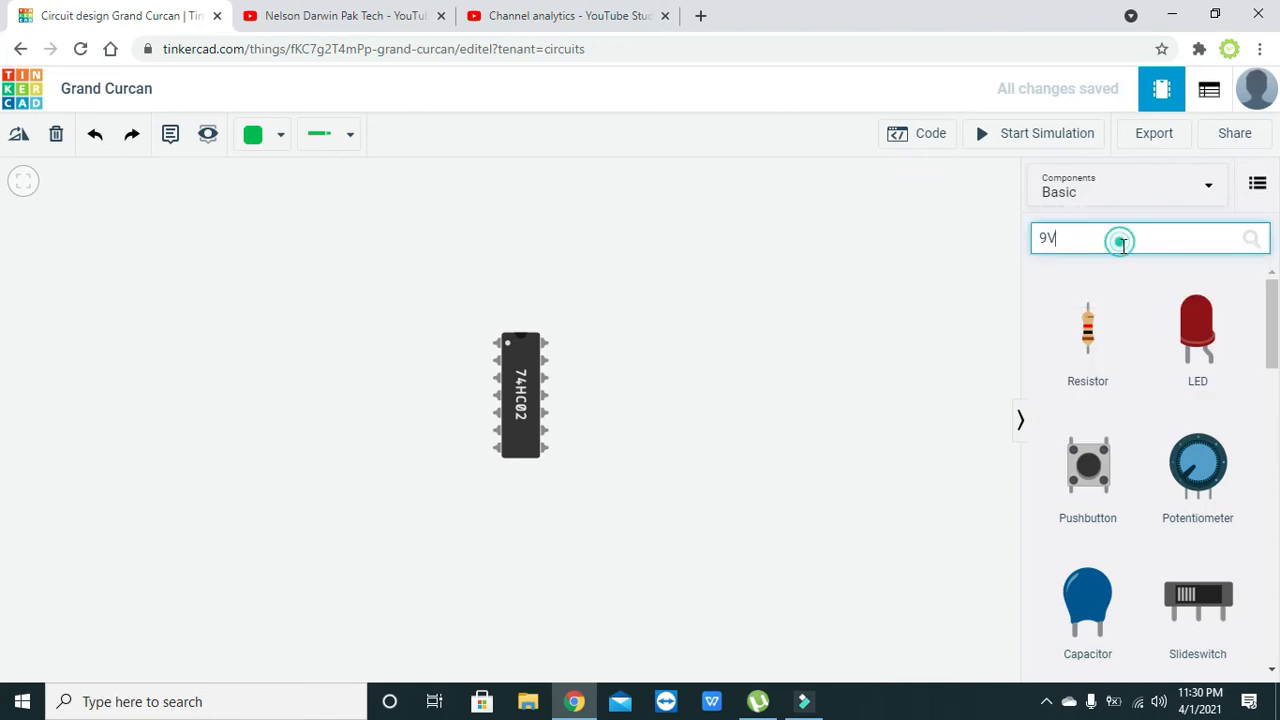
pyautogui.press('BackSpace')
pyautogui.press('BackSpace')
pyautogui.write('battery')
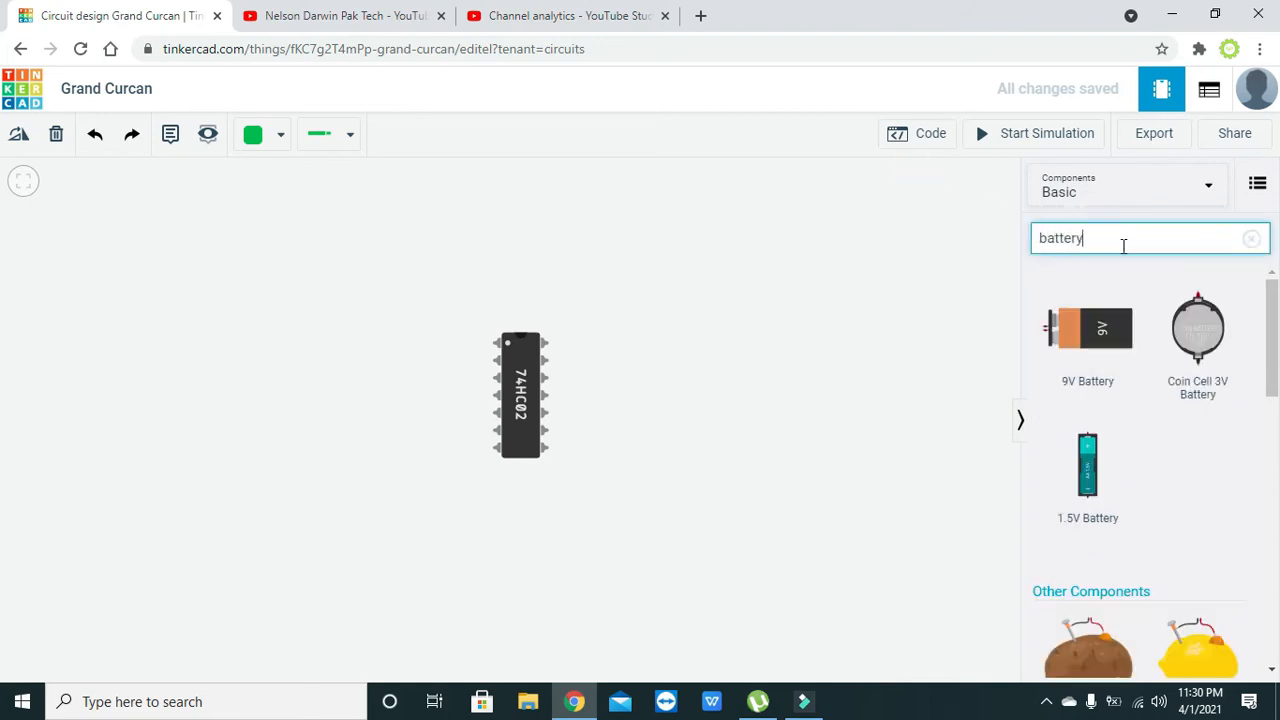
pyautogui.click(925, 320)
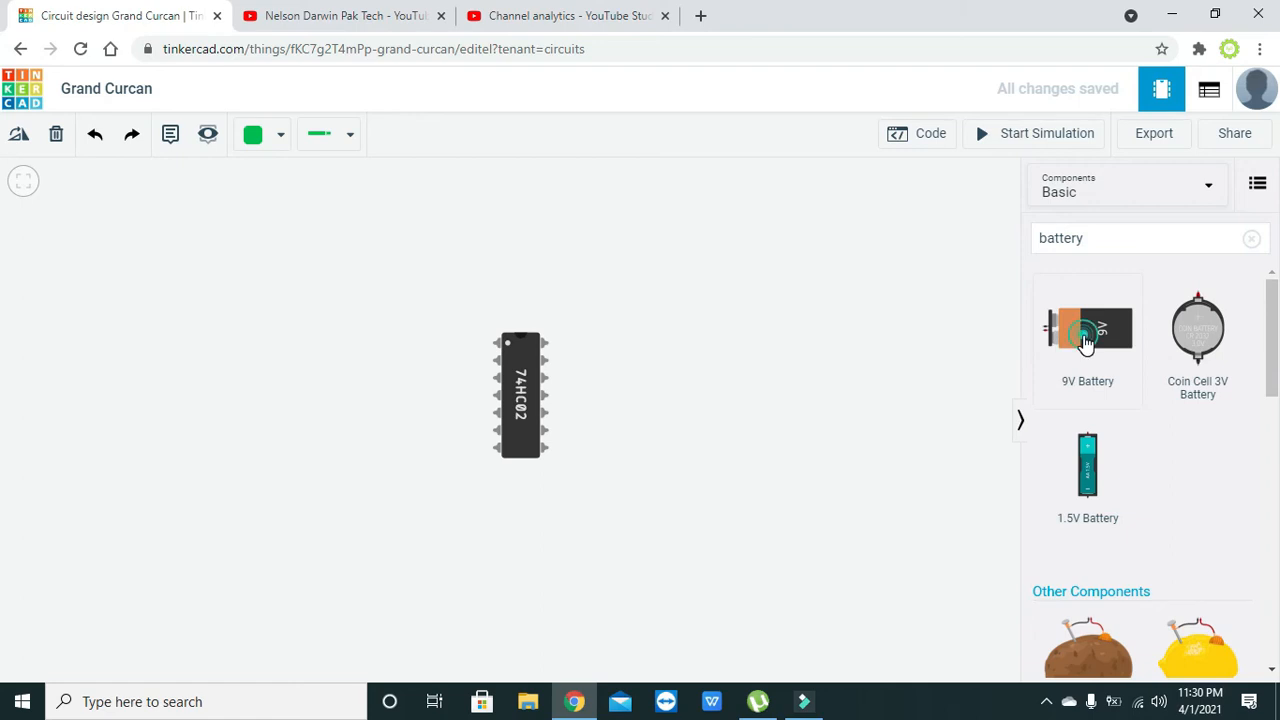
pyautogui.moveTo(1086, 337); pyautogui.dragTo(16, 406)
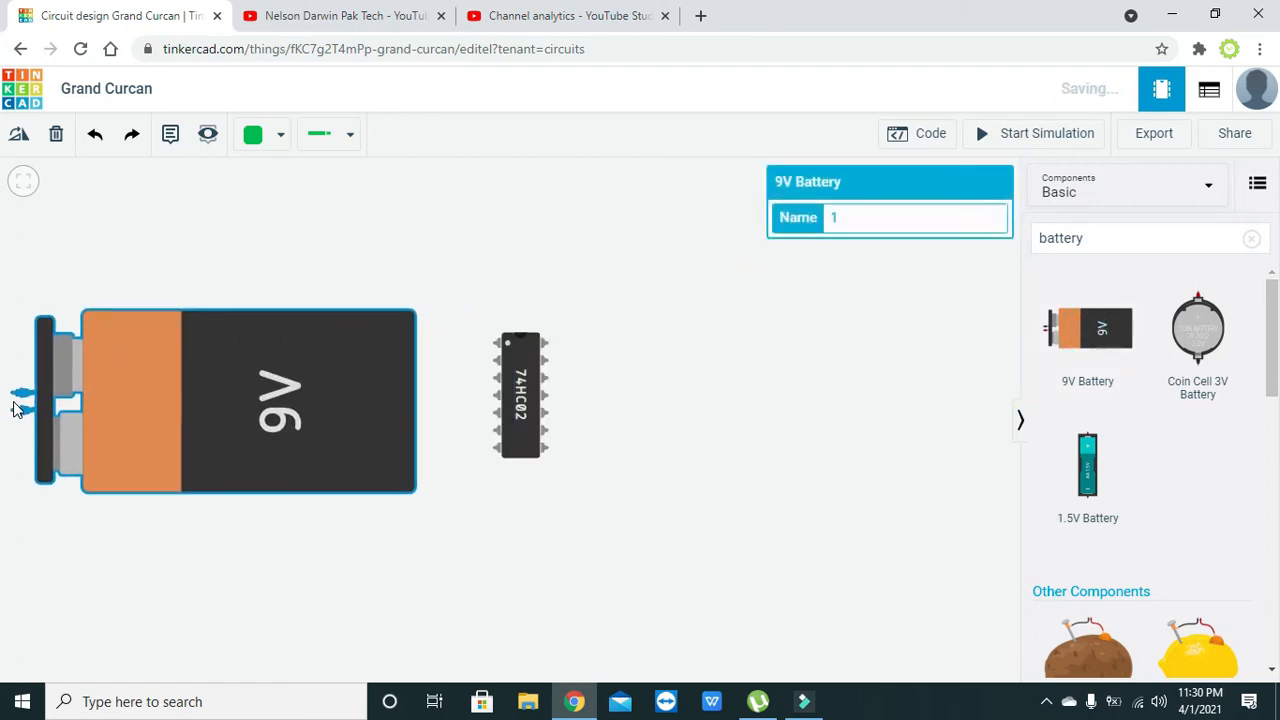
# - Rotate the 9V battery upright with its terminals facing up and position it left of the NOR gate chip
pyautogui.click(335, 333)
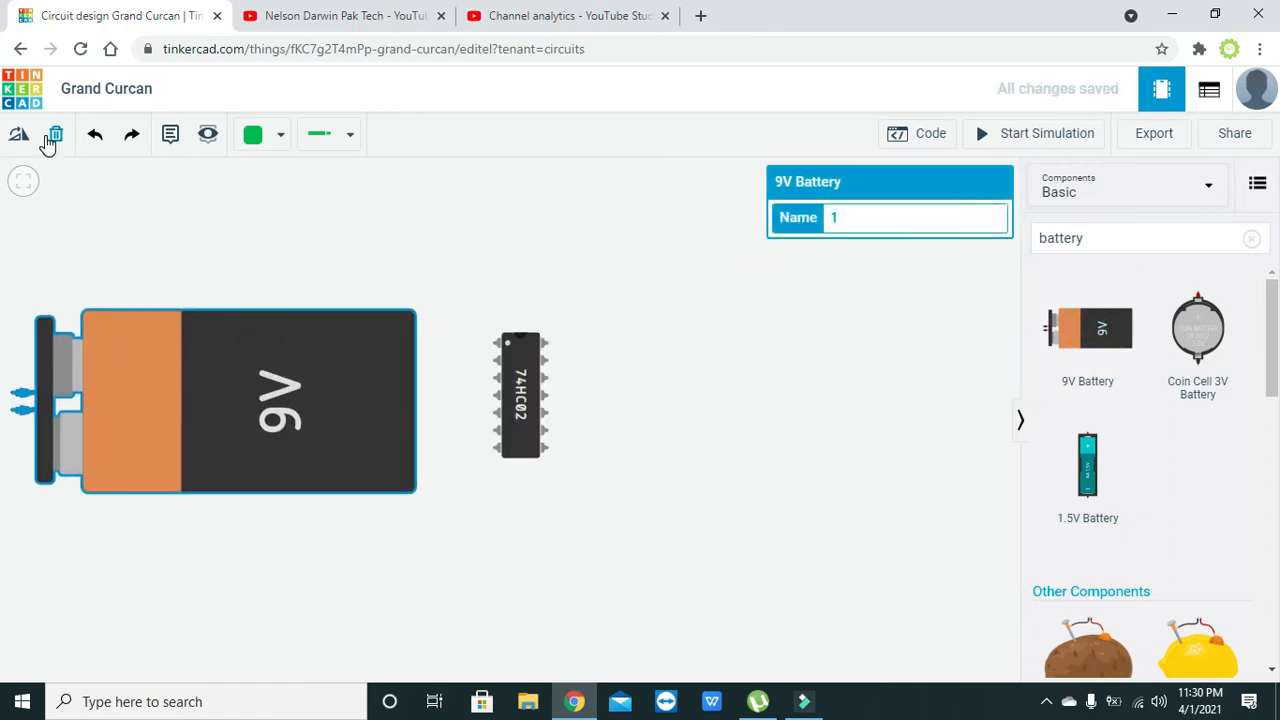
pyautogui.click(22, 136)
pyautogui.click(22, 136)
pyautogui.click(22, 136)
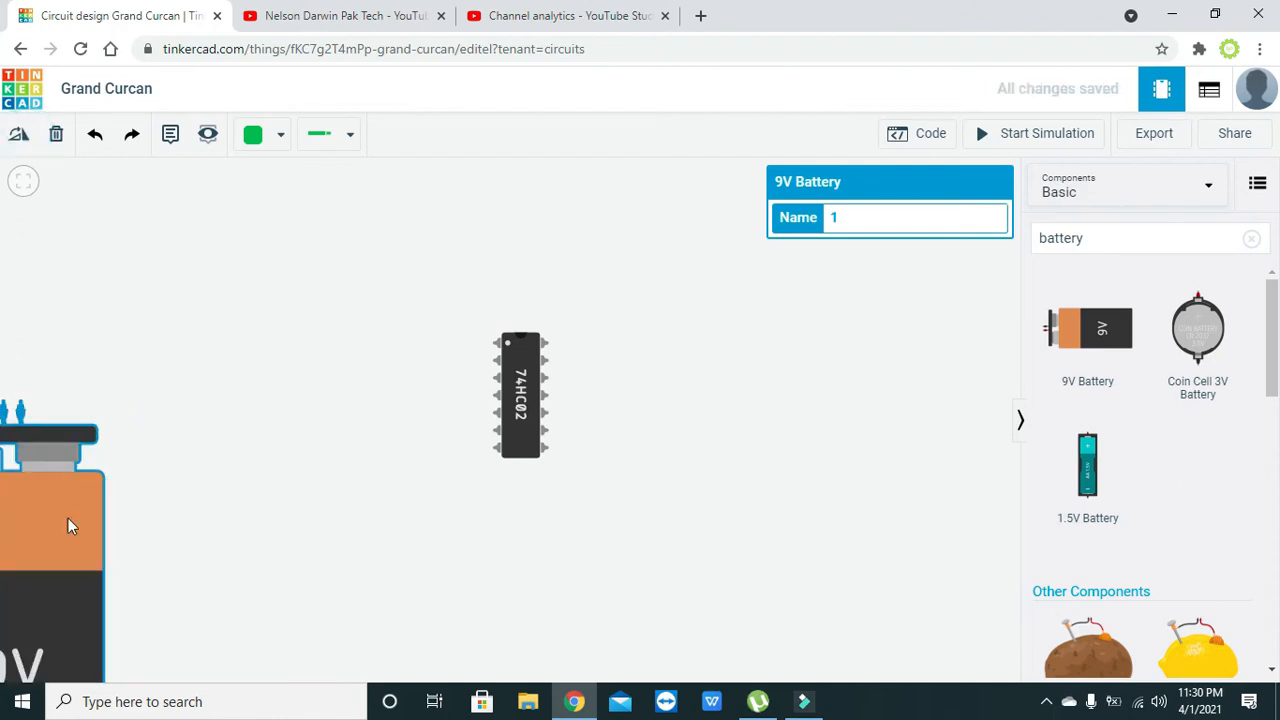
pyautogui.moveTo(71, 523); pyautogui.dragTo(183, 410)
pyautogui.click(357, 405)
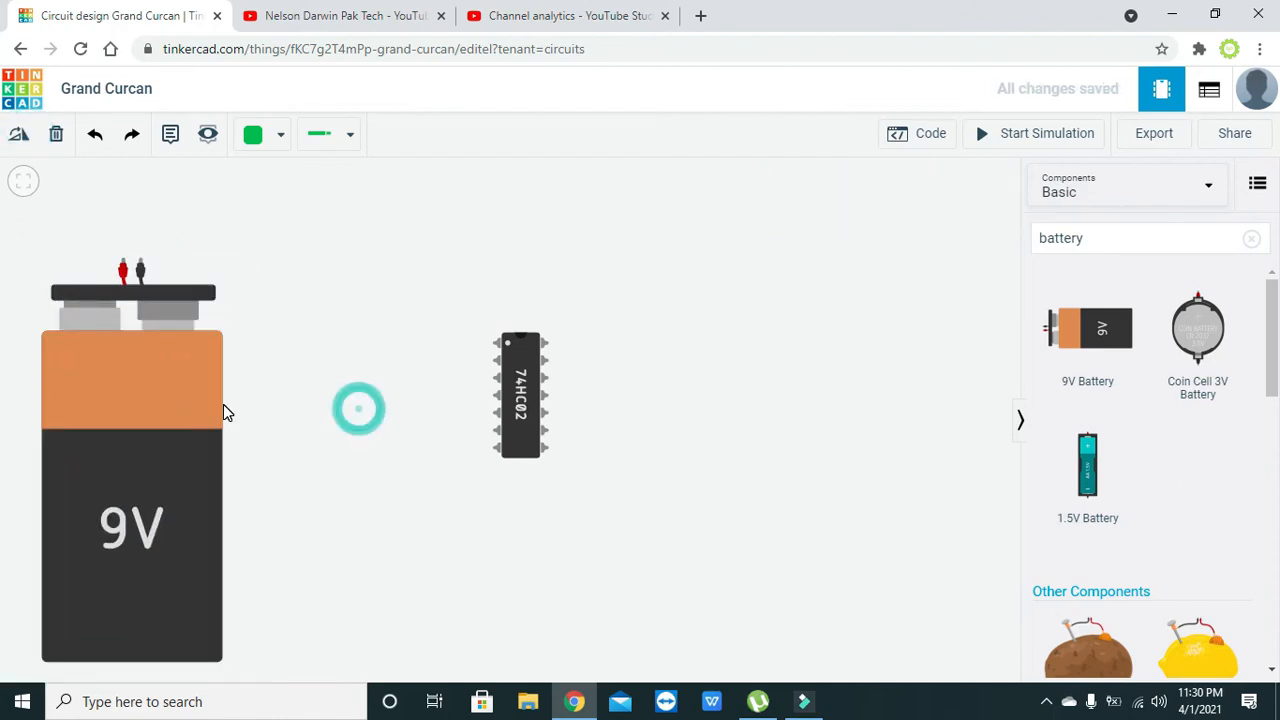
# - Move the NOR gate chip slightly lower and the 9V battery slightly higher on the canvas
pyautogui.moveTo(517, 390); pyautogui.dragTo(532, 447)
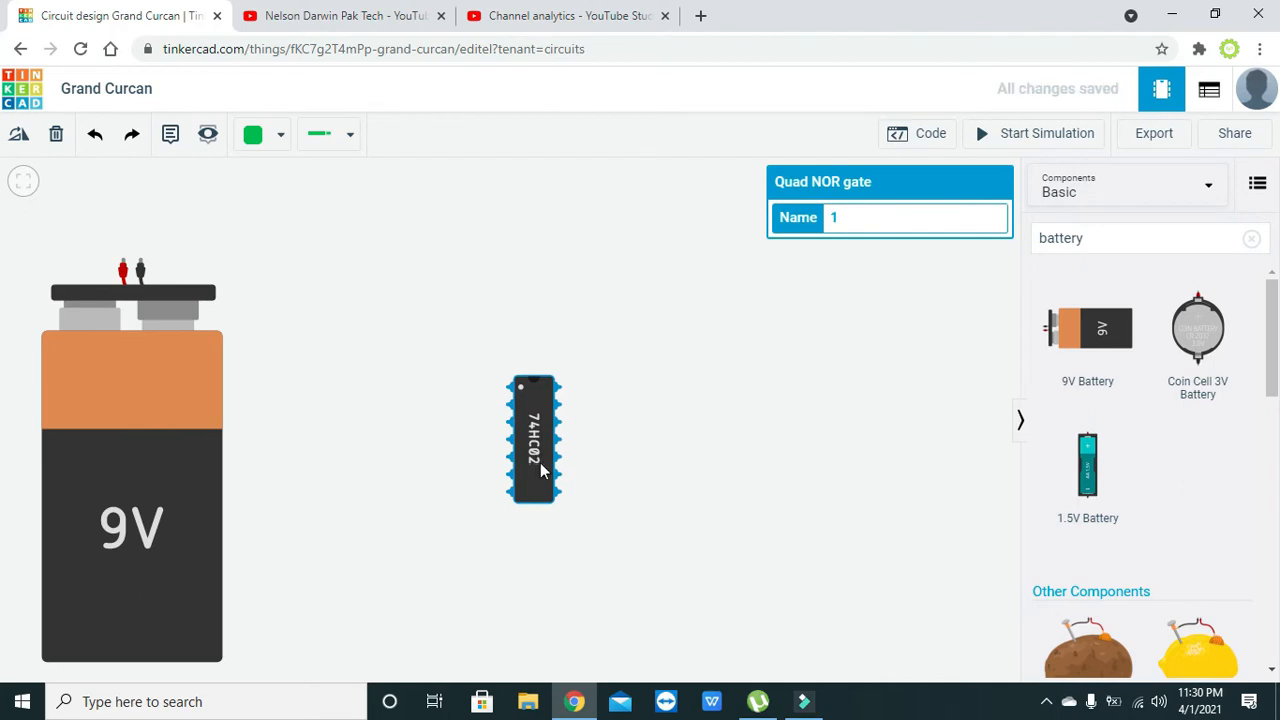
pyautogui.click(457, 466)
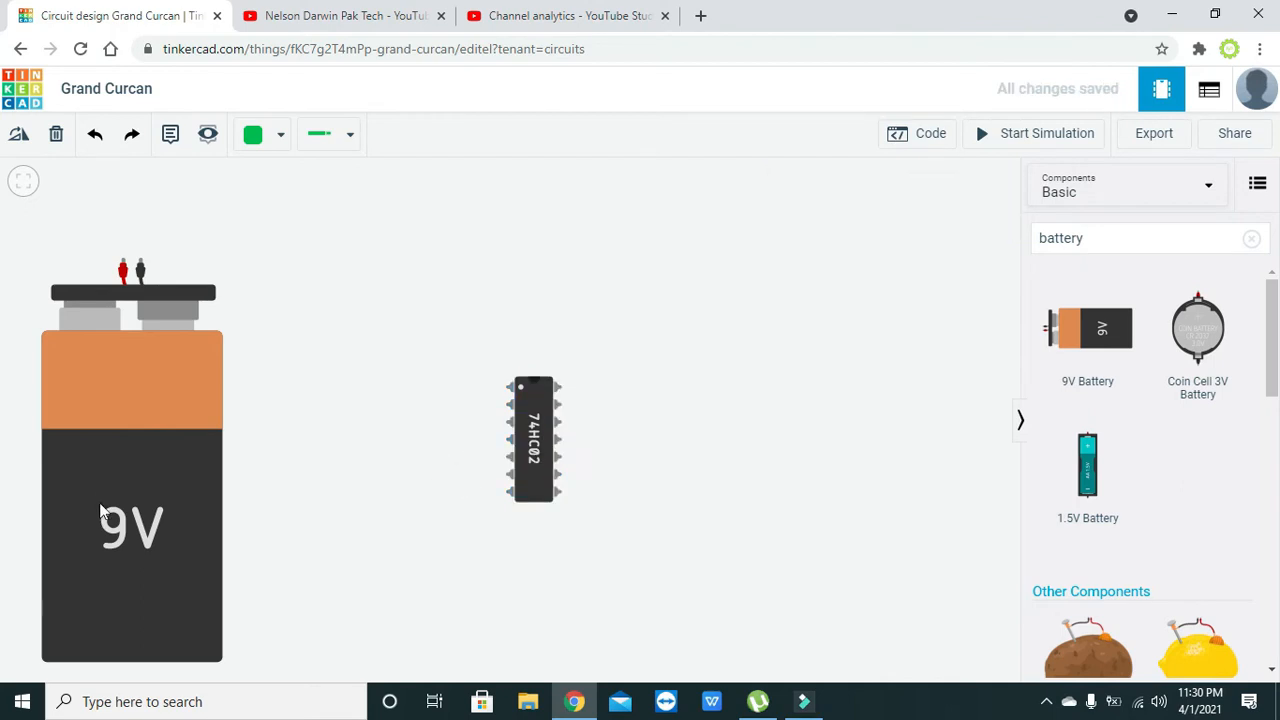
pyautogui.moveTo(100, 512); pyautogui.dragTo(100, 483)
pyautogui.click(229, 480)
# - Search the components for 7805 and place the 5V Regulator [LM7805] above and between the battery and the chip
pyautogui.click(1189, 236)
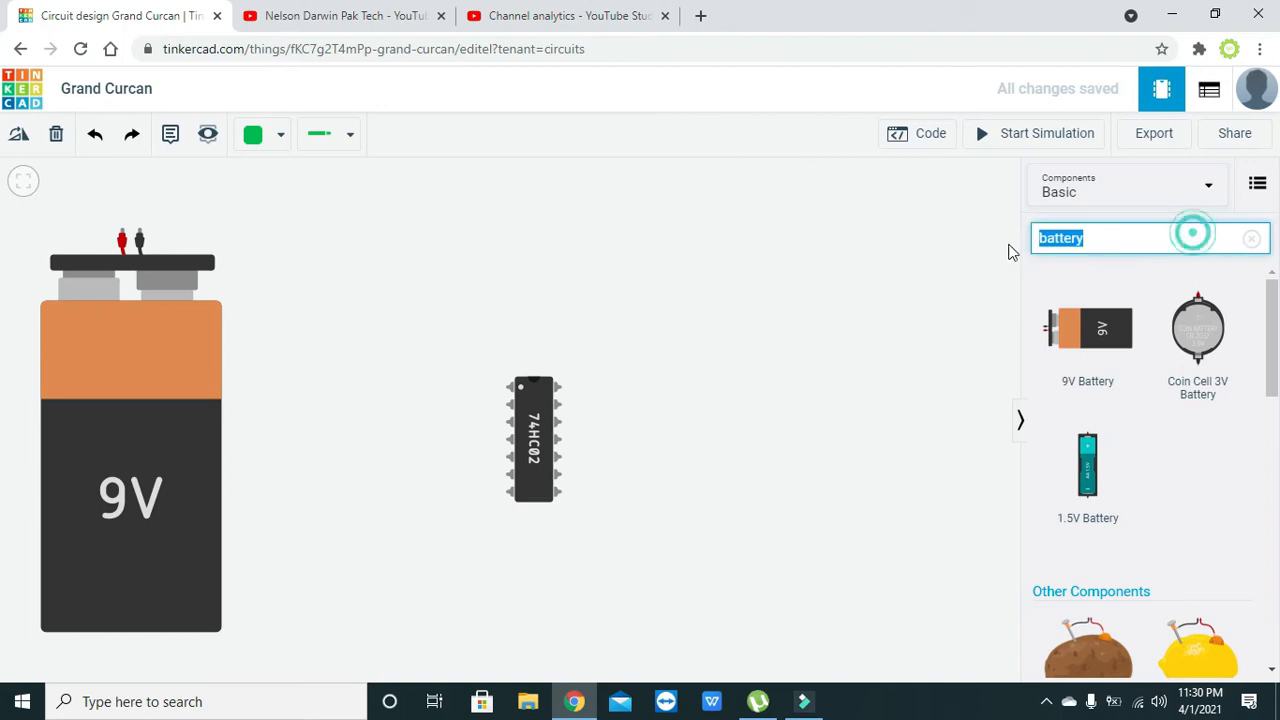
pyautogui.doubleClick(1123, 243)
pyautogui.write('7805')
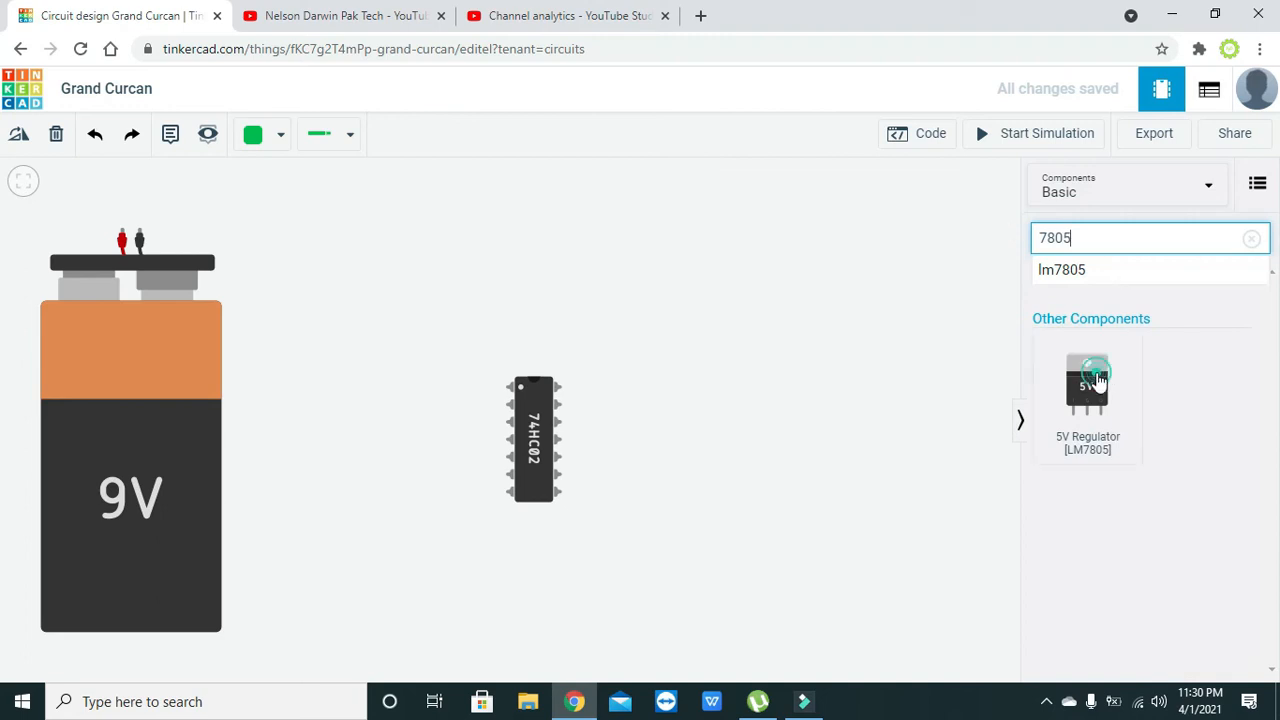
pyautogui.moveTo(1090, 371); pyautogui.dragTo(397, 258)
# - Lower the 9V battery, raise the NOR gate chip slightly and nudge the 5V regulator to leave room for wiring
pyautogui.moveTo(143, 351); pyautogui.dragTo(134, 423)
pyautogui.moveTo(548, 467); pyautogui.dragTo(552, 452)
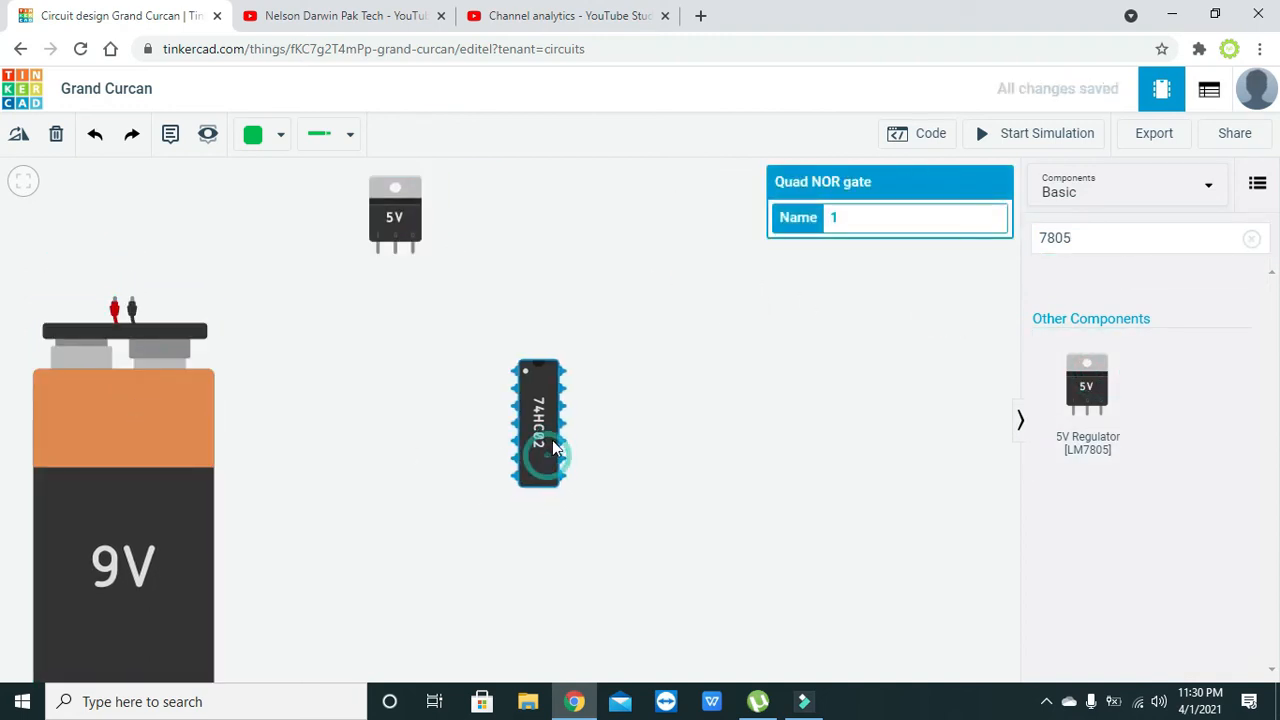
pyautogui.click(398, 240)
pyautogui.moveTo(398, 240); pyautogui.dragTo(390, 245)
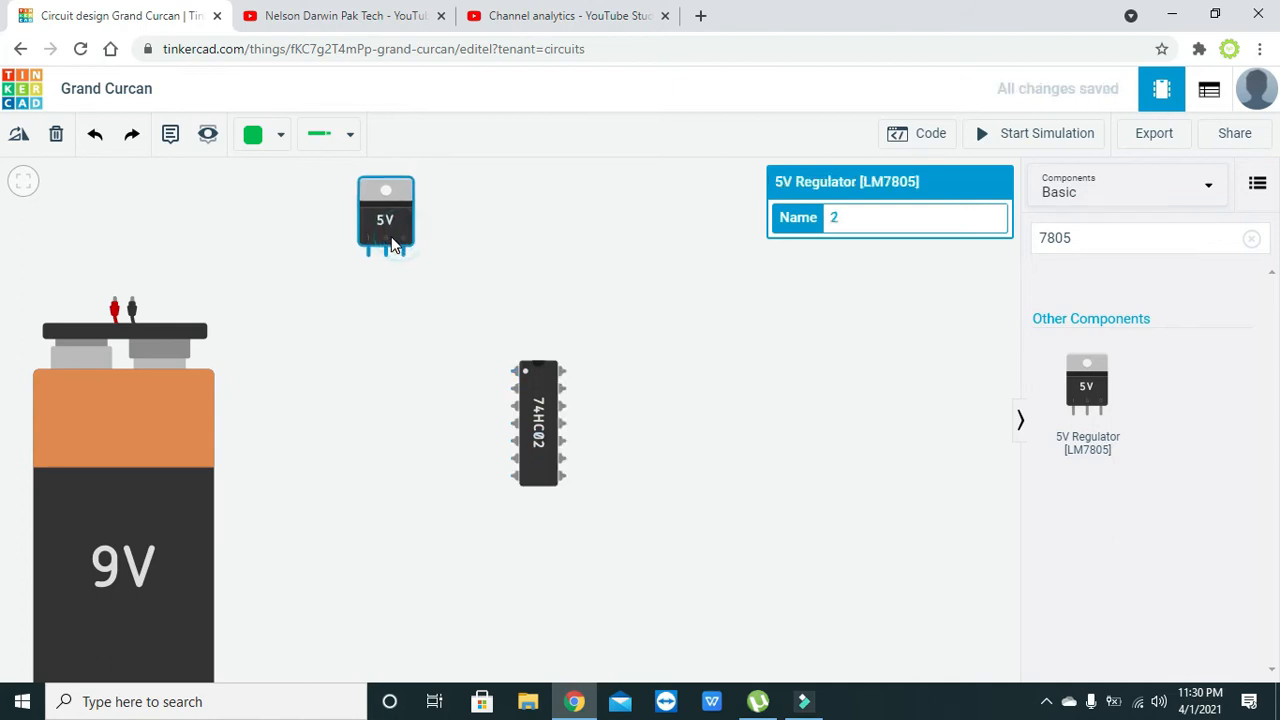
# - Wire the 9V battery's positive terminal to the 5V regulator's In pin with a right-angle bend
pyautogui.click(114, 302)
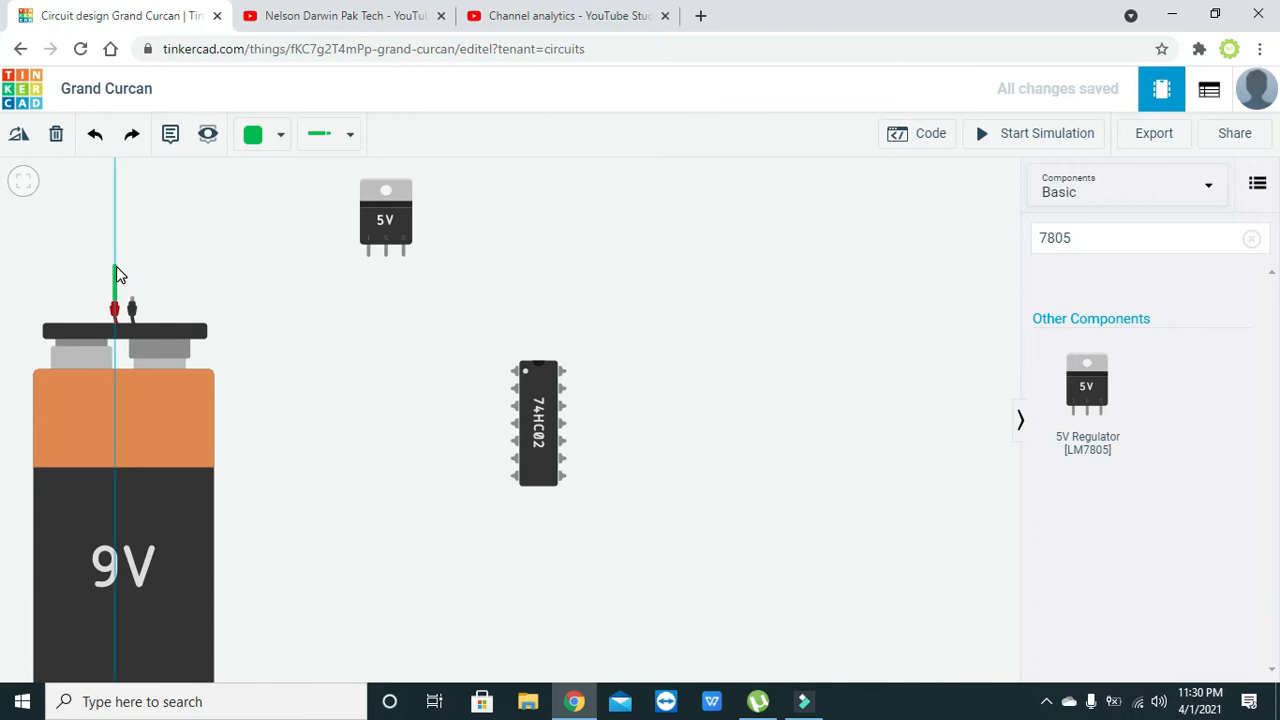
pyautogui.click(116, 262)
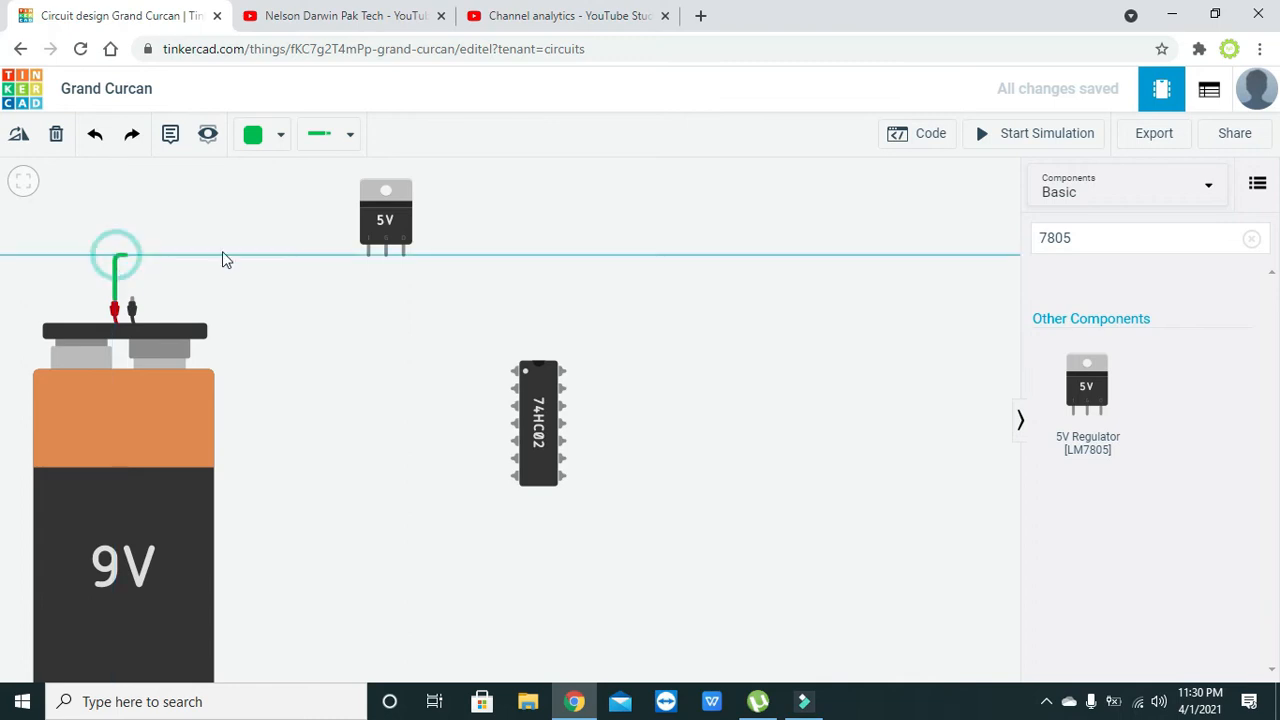
pyautogui.click(368, 256)
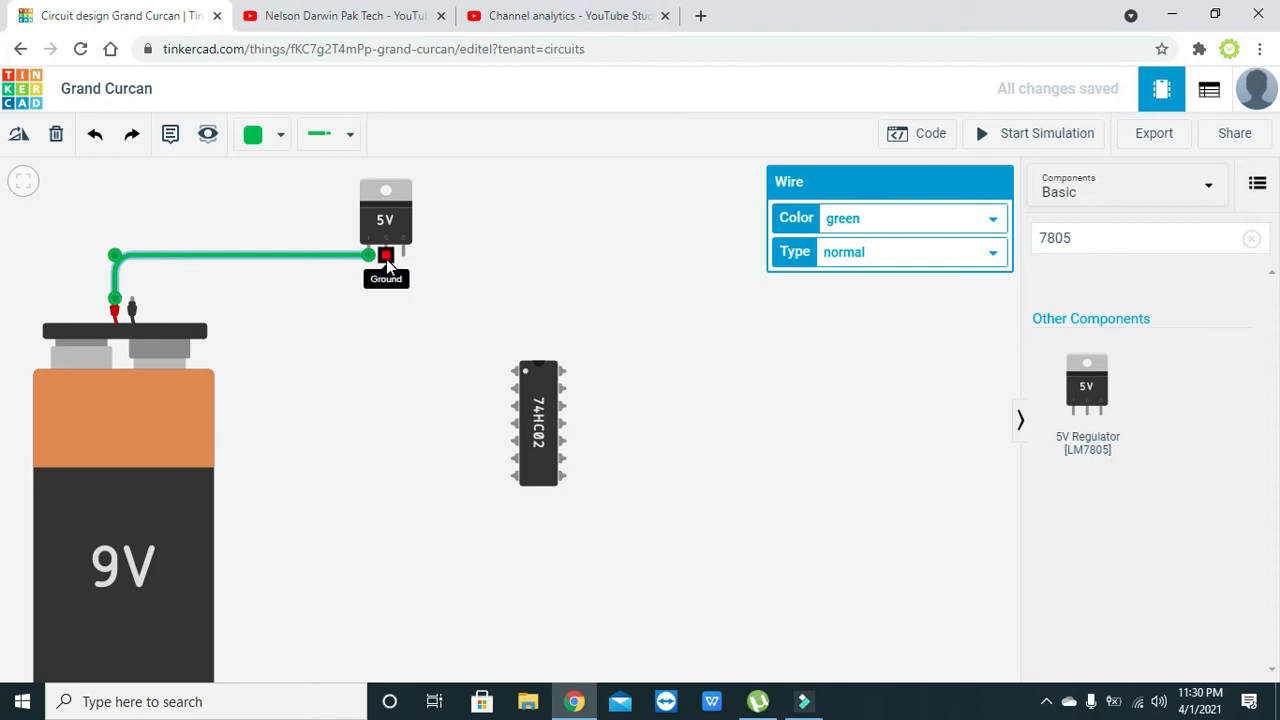
# - Wire the regulator's Ground pin to the battery's negative terminal and straighten the wire's bend into a right angle
pyautogui.click(387, 258)
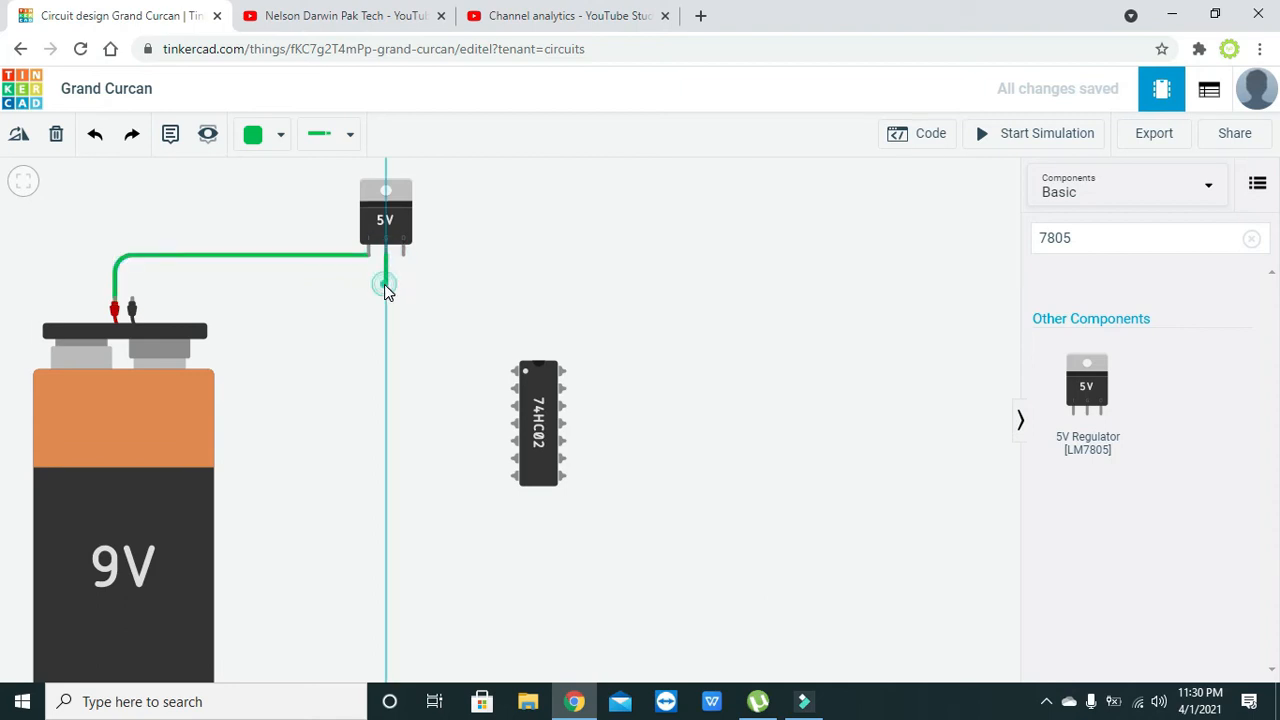
pyautogui.click(385, 284)
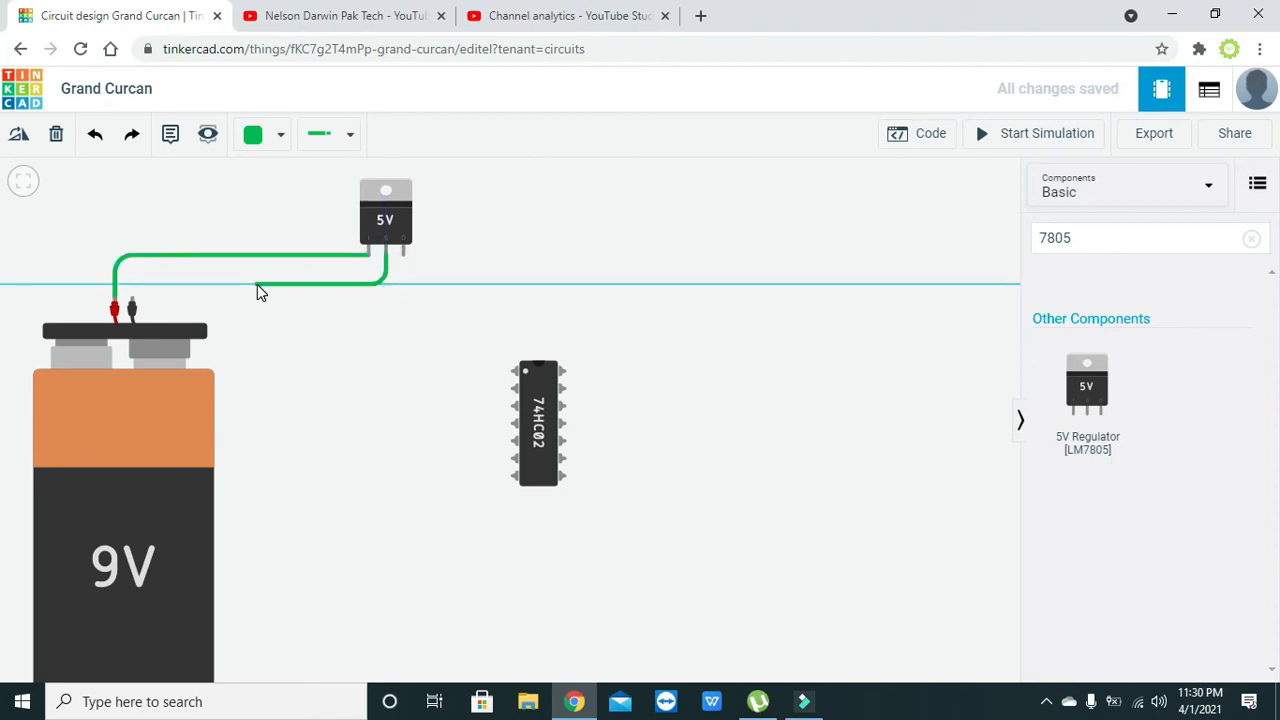
pyautogui.click(131, 298)
pyautogui.moveTo(385, 284); pyautogui.dragTo(386, 297)
pyautogui.click(403, 314)
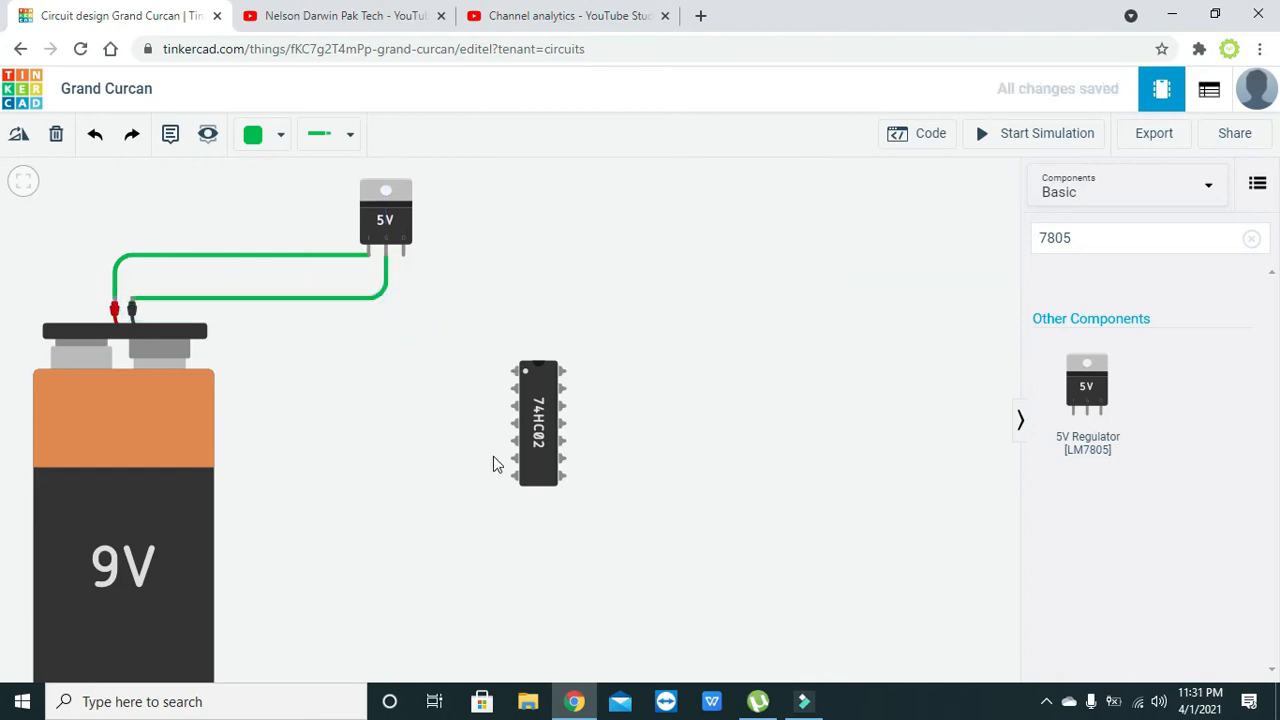
# - Wire the NOR gate chip's lower-left ground pin to the regulator's Ground pin and route the wire with a right-angle corner
pyautogui.click(510, 478)
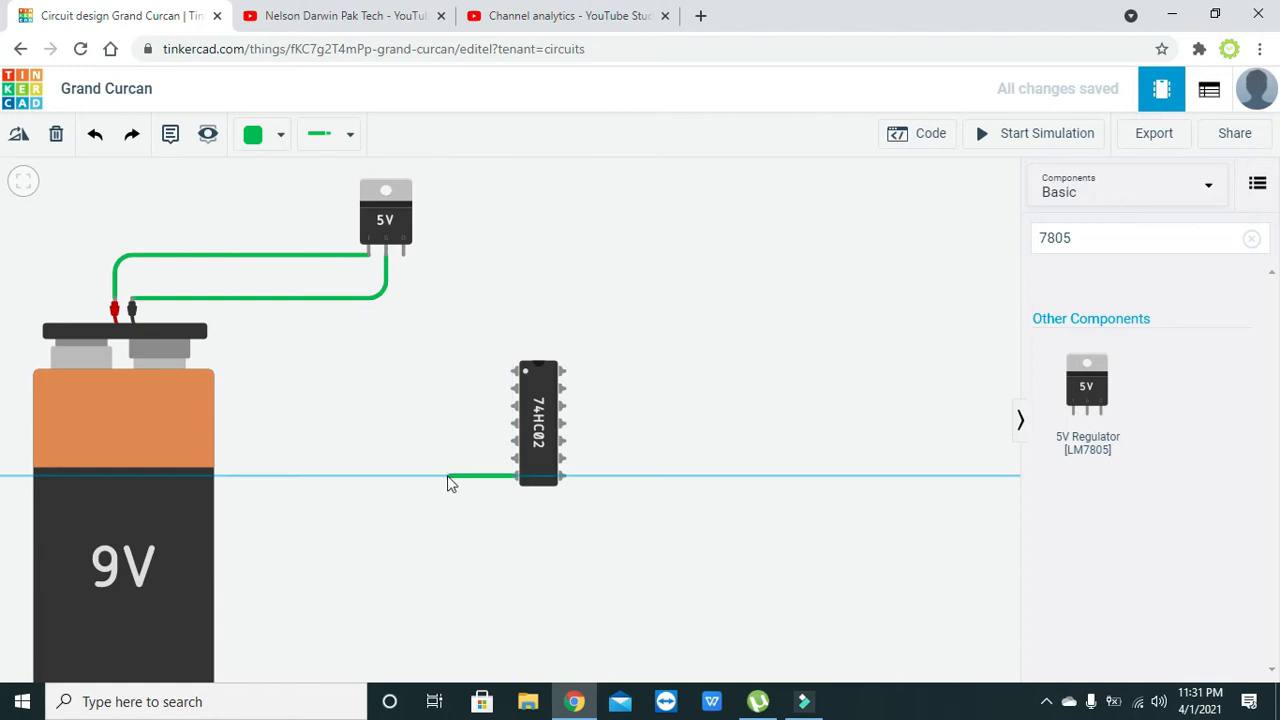
pyautogui.click(386, 258)
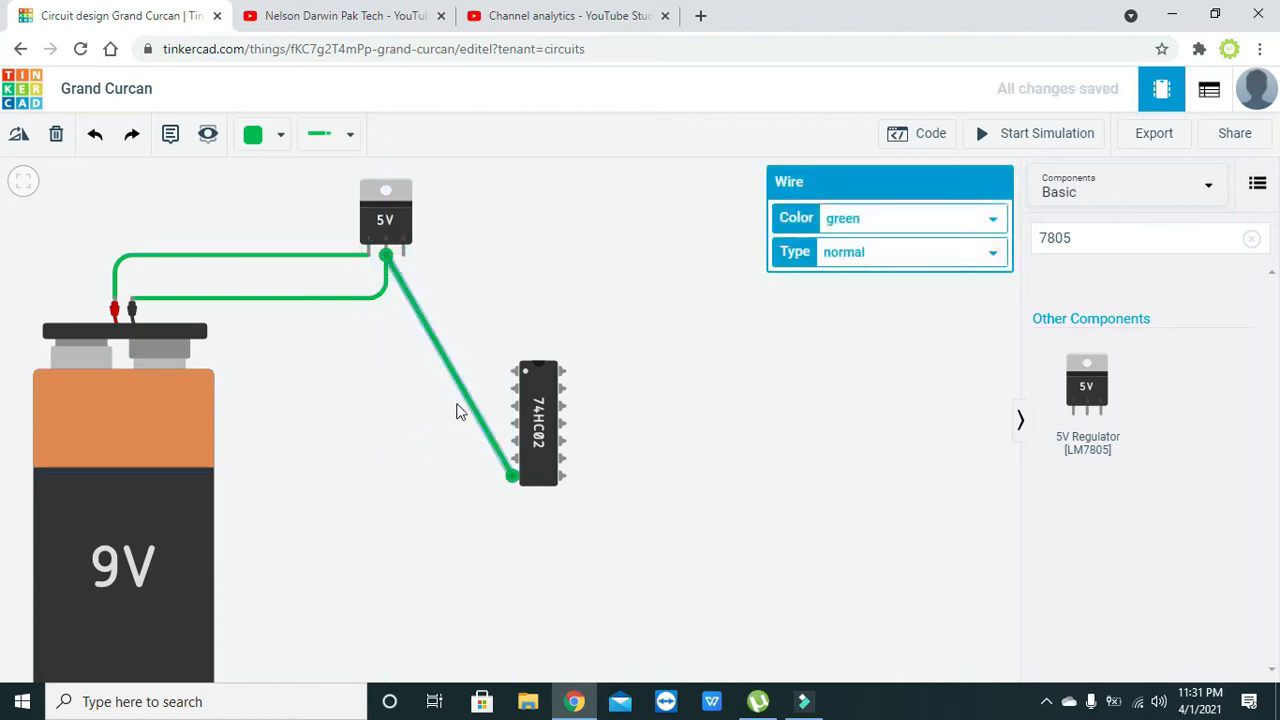
pyautogui.moveTo(468, 410); pyautogui.dragTo(386, 477)
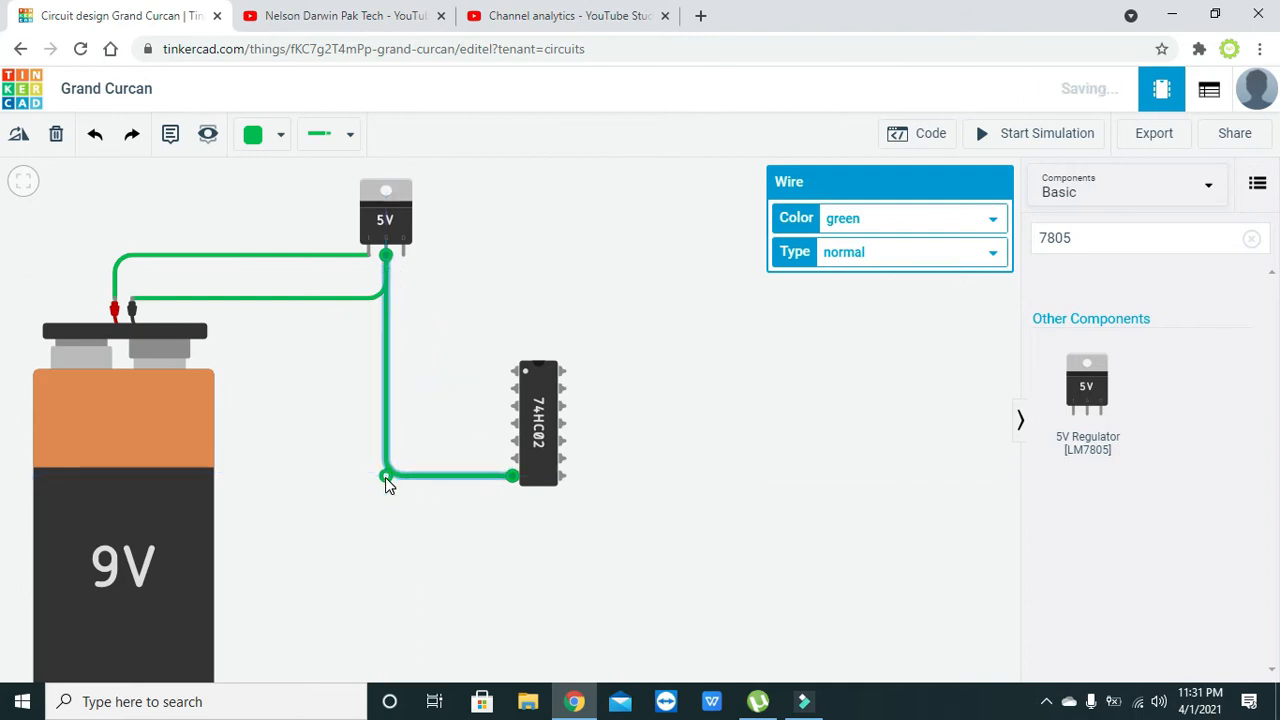
pyautogui.click(467, 540)
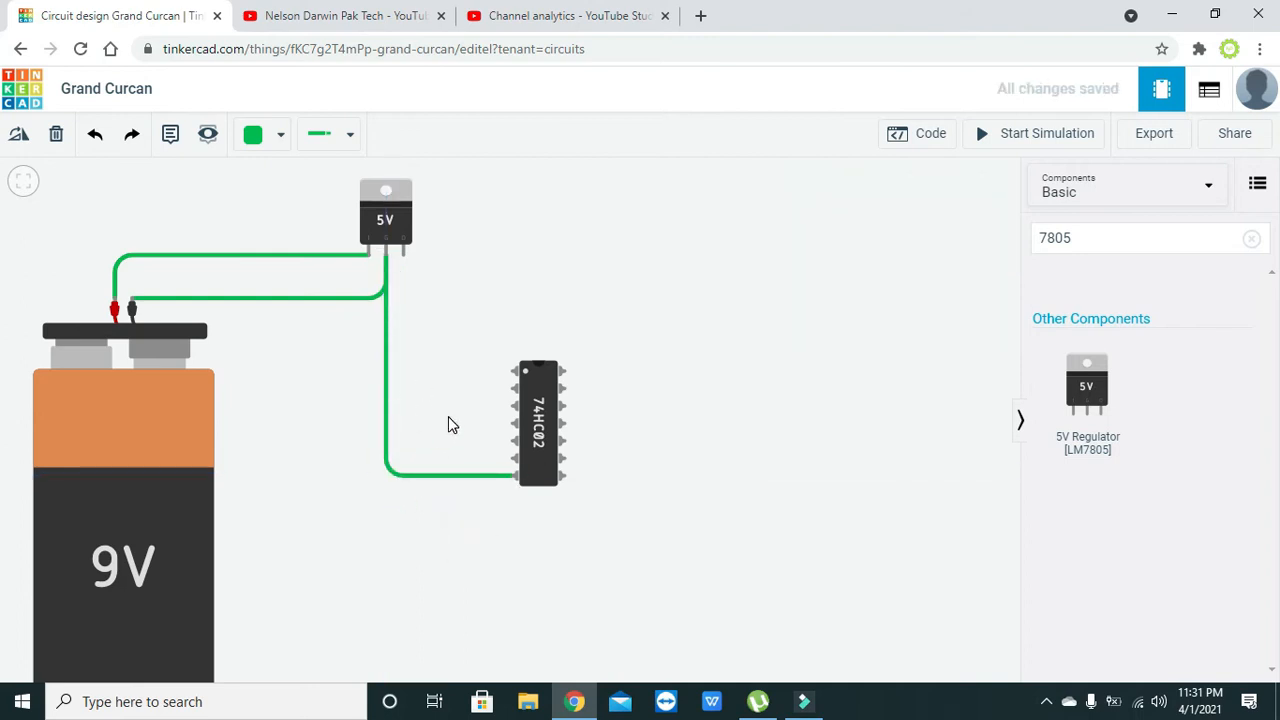
# - Wire the chip's Power pin to the regulator's output pin, looping around the upper right, and straighten the wire's corner
pyautogui.click(566, 374)
pyautogui.click(613, 370)
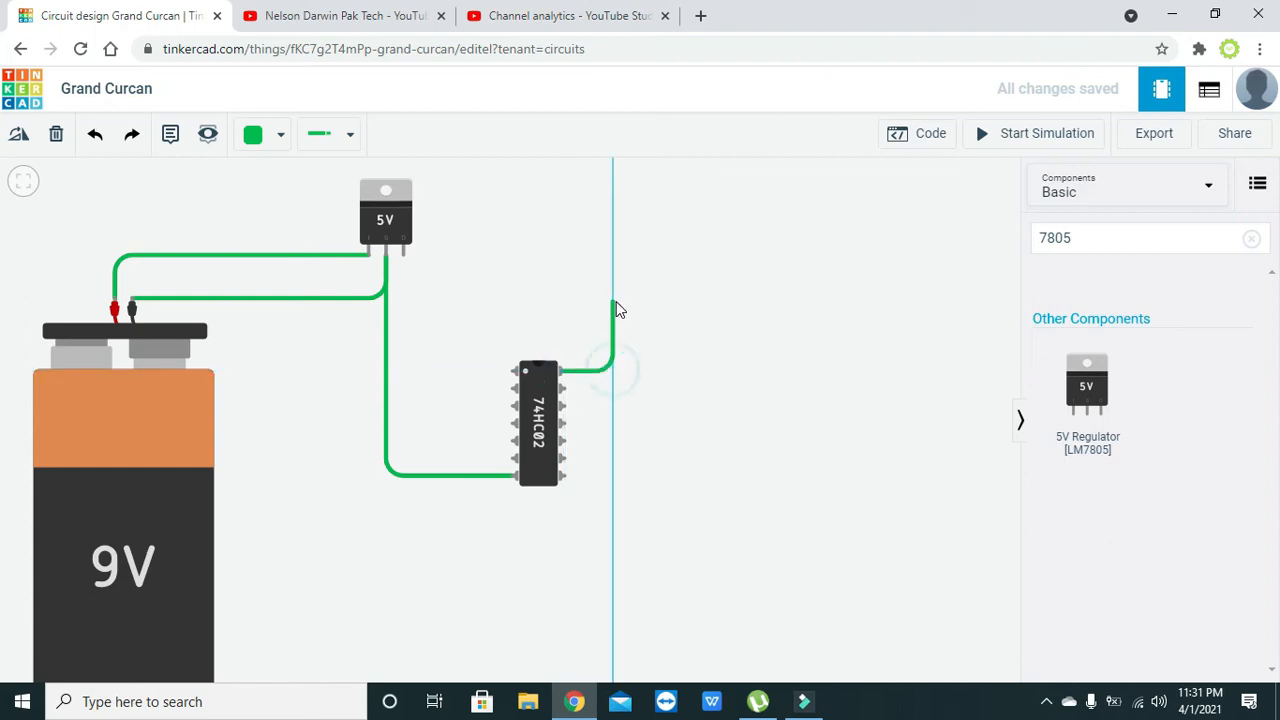
pyautogui.click(613, 256)
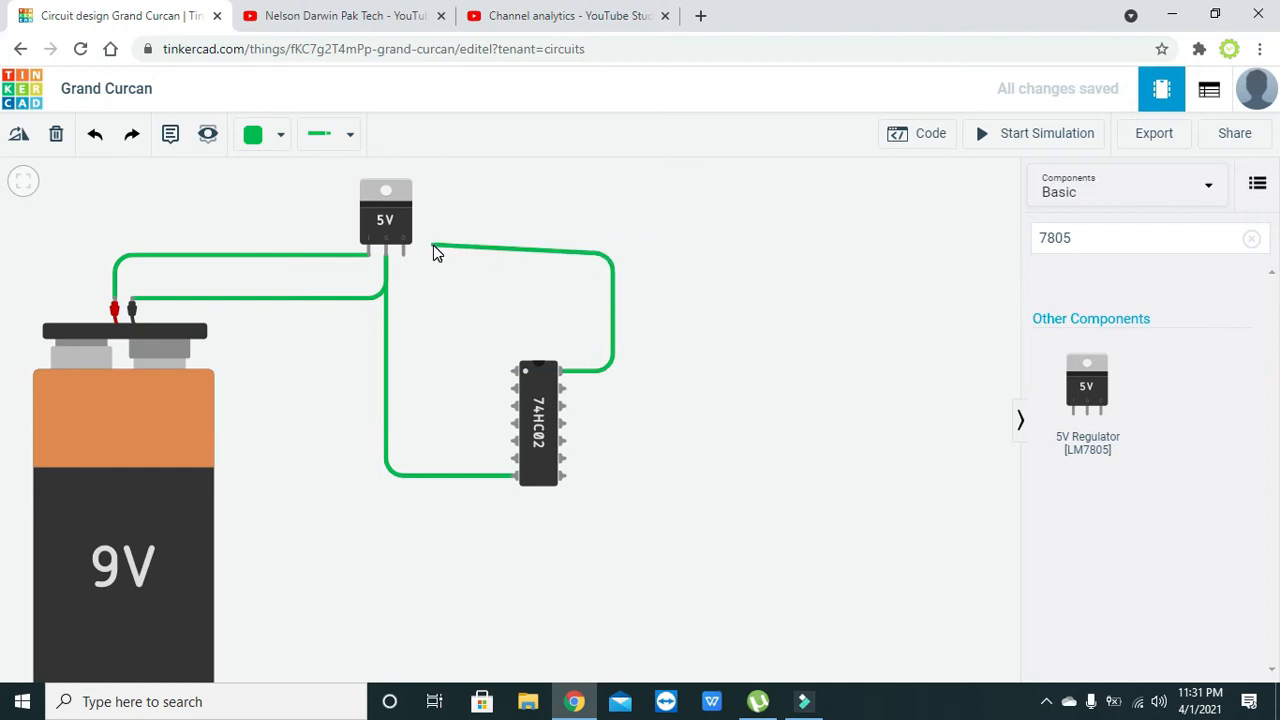
pyautogui.click(403, 256)
pyautogui.click(489, 294)
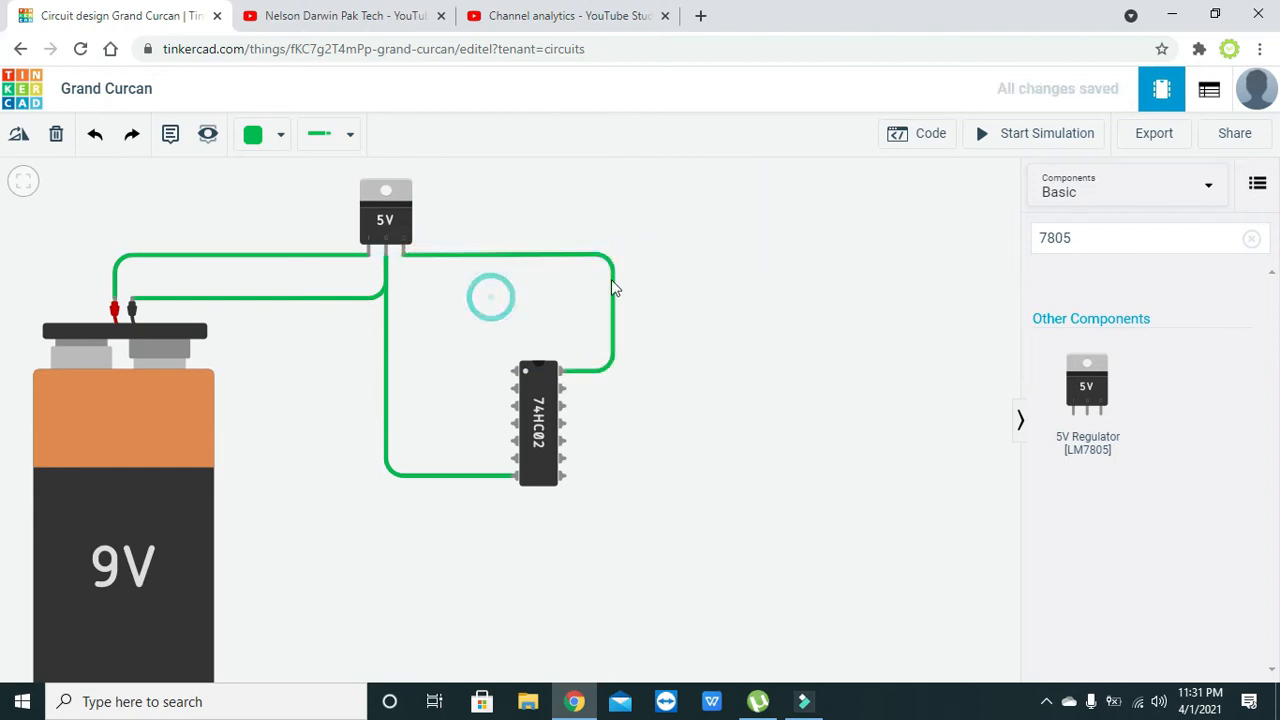
pyautogui.click(610, 262)
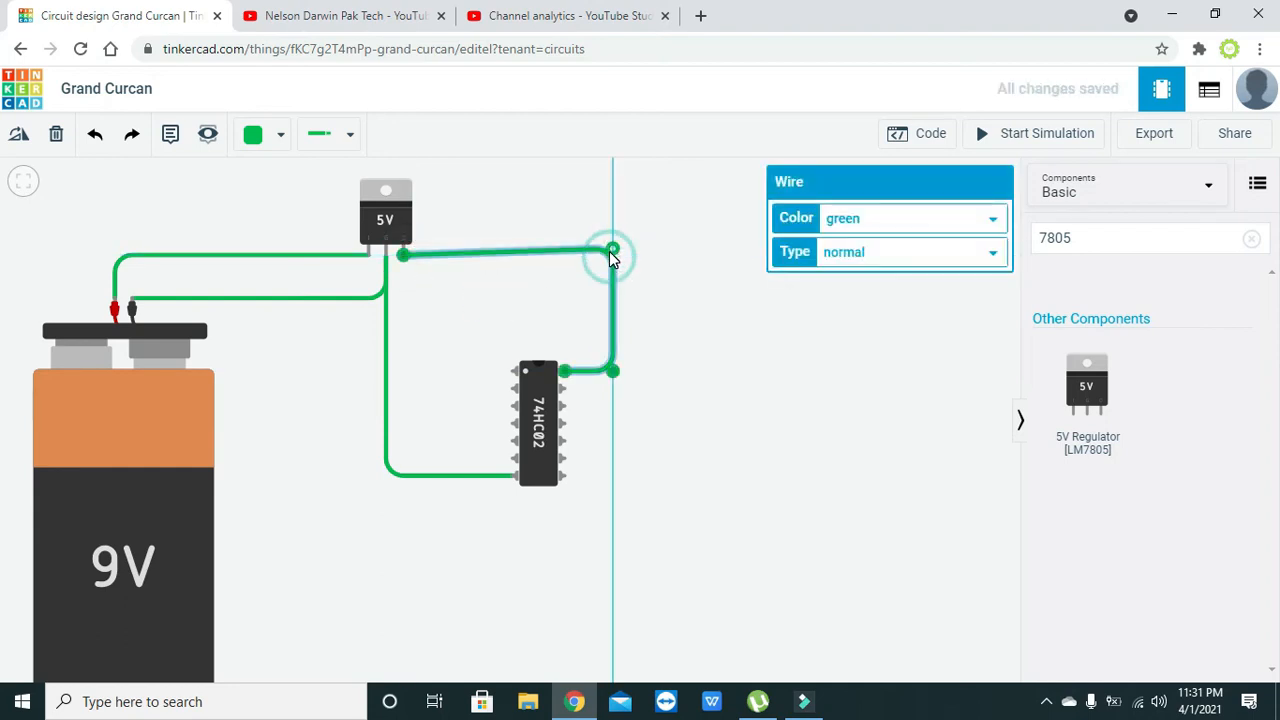
pyautogui.click(543, 286)
pyautogui.moveTo(486, 217); pyautogui.dragTo(497, 226)
pyautogui.click(735, 392)
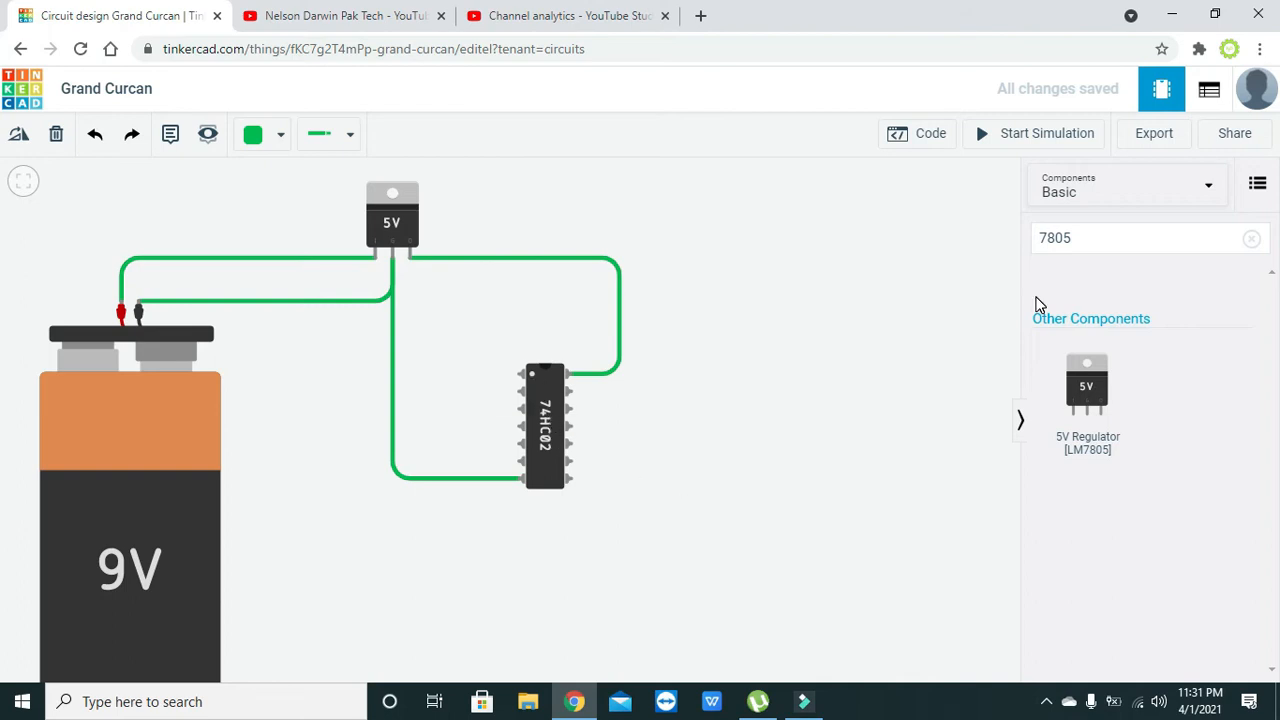
# - Clear the component search and place a red LED to the upper right of the NOR gate chip
pyautogui.click(1079, 245)
pyautogui.press('BackSpace')
pyautogui.press('BackSpace')
pyautogui.press('BackSpace')
pyautogui.press('BackSpace')
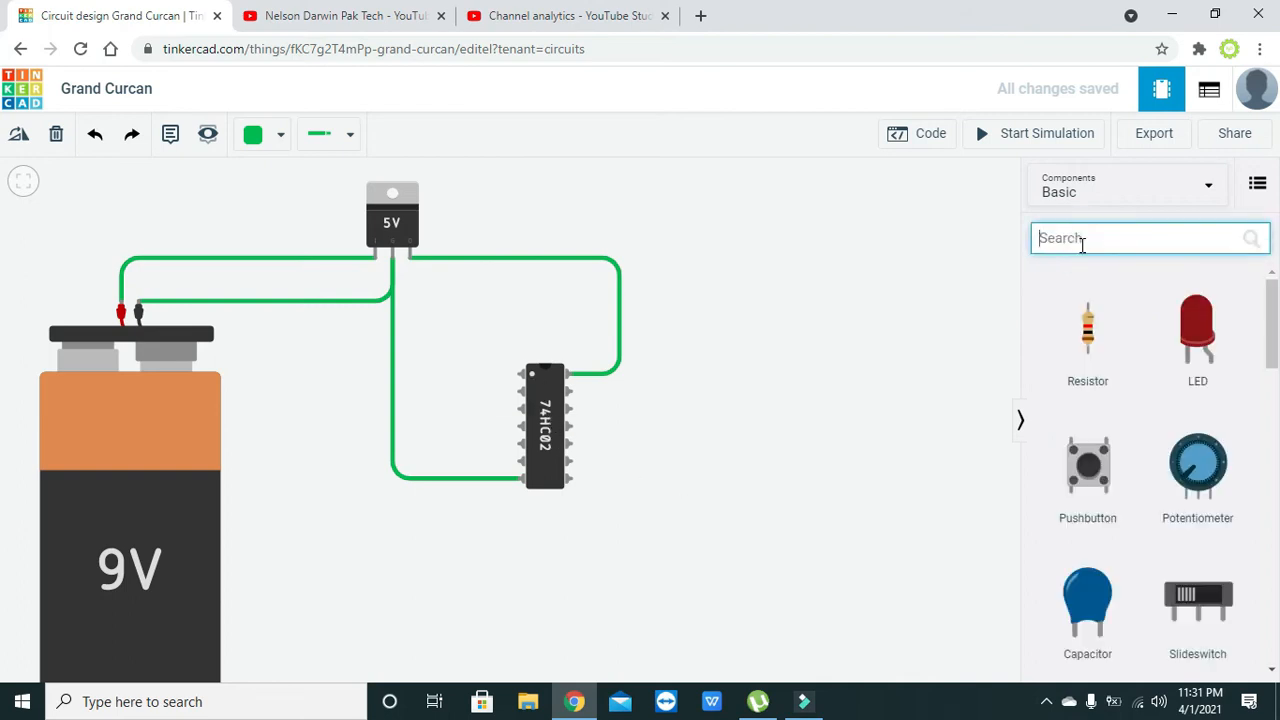
pyautogui.click(921, 262)
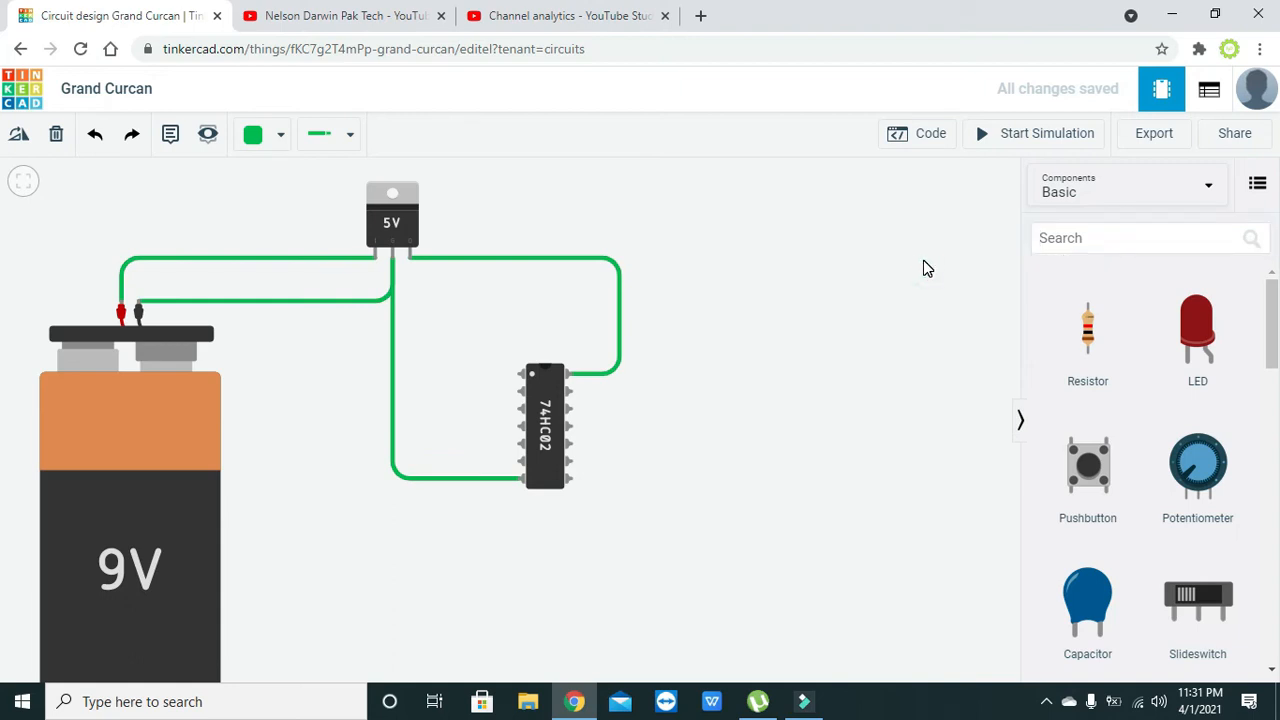
pyautogui.moveTo(1197, 345); pyautogui.dragTo(774, 286)
pyautogui.click(885, 386)
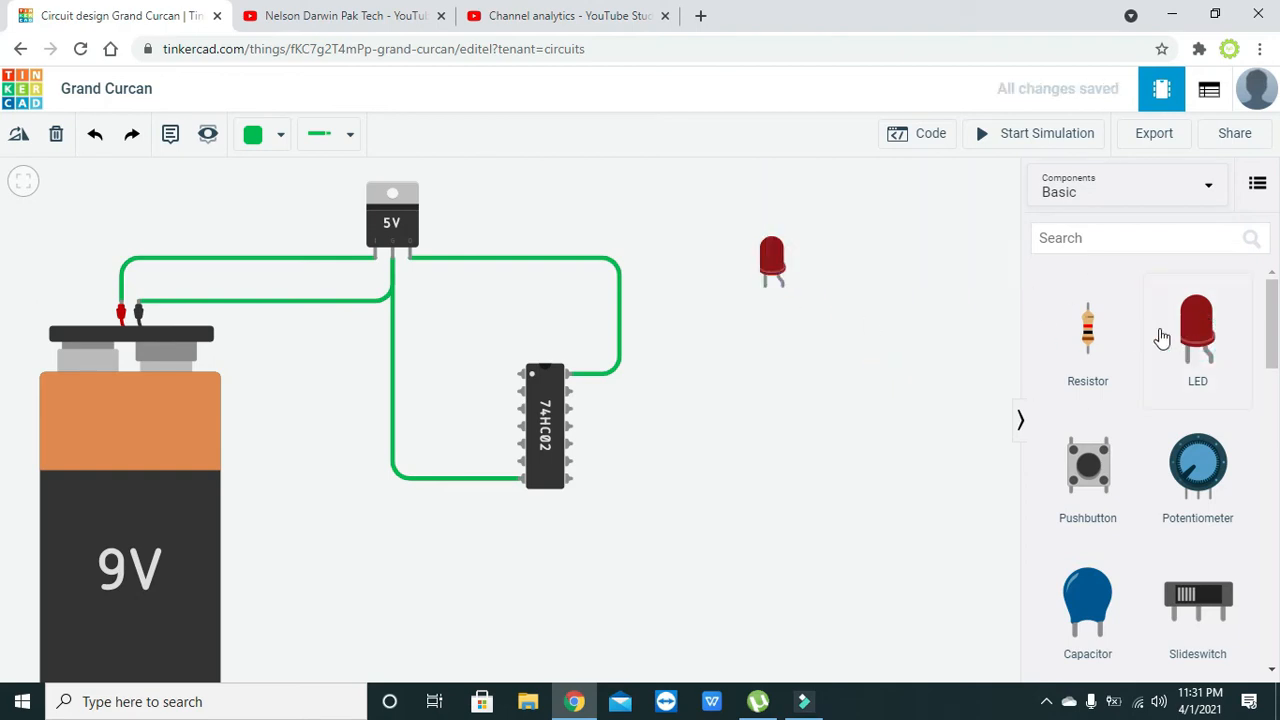
# - Place a resistor below the LED and move both parts closer to the chip, with the resistor under the LED's cathode
pyautogui.moveTo(1088, 337); pyautogui.dragTo(760, 368)
pyautogui.moveTo(768, 263); pyautogui.dragTo(715, 289)
pyautogui.moveTo(758, 360); pyautogui.dragTo(713, 368)
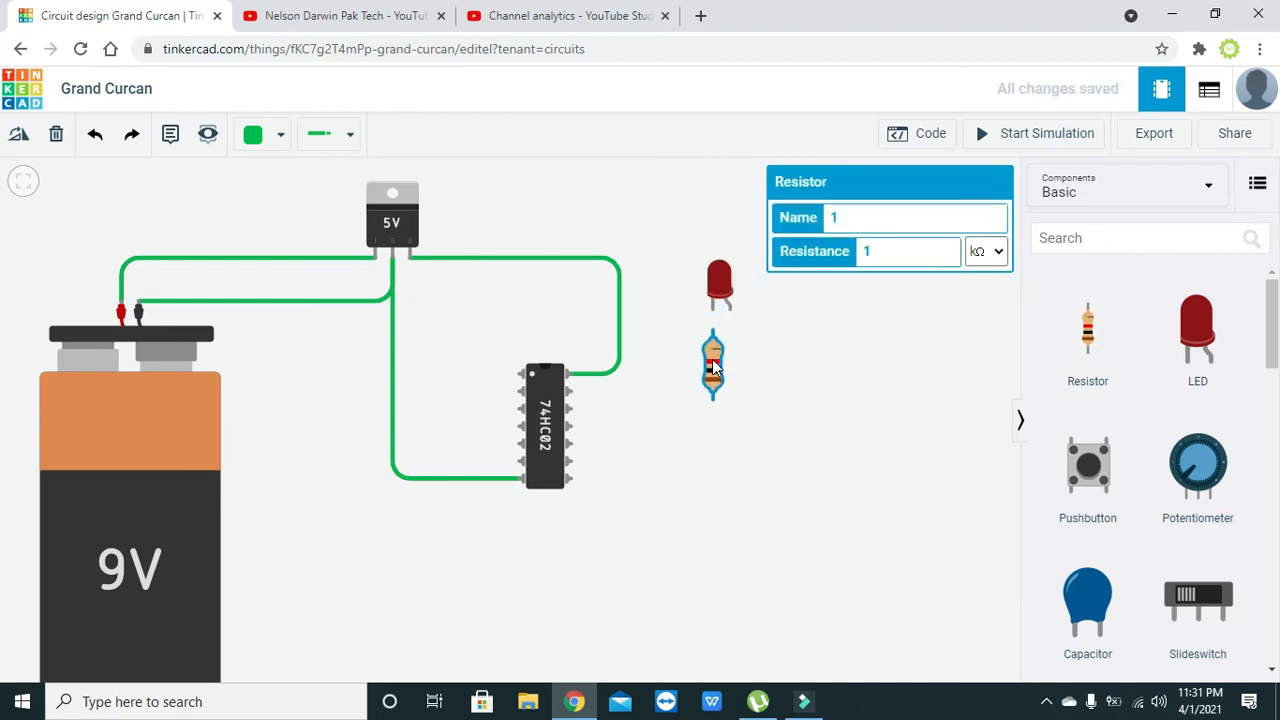
pyautogui.click(741, 363)
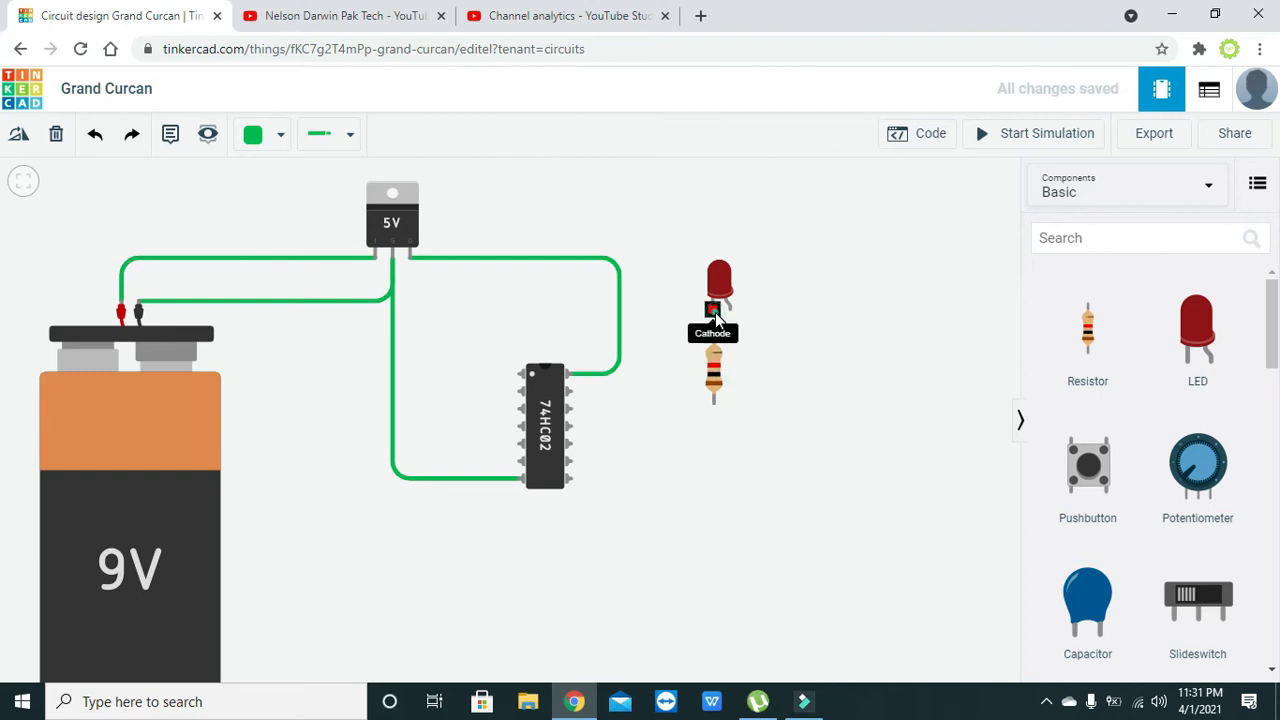
# - Wire the LED's cathode to the resistor's upper terminal
pyautogui.click(713, 306)
pyautogui.click(713, 336)
pyautogui.click(743, 391)
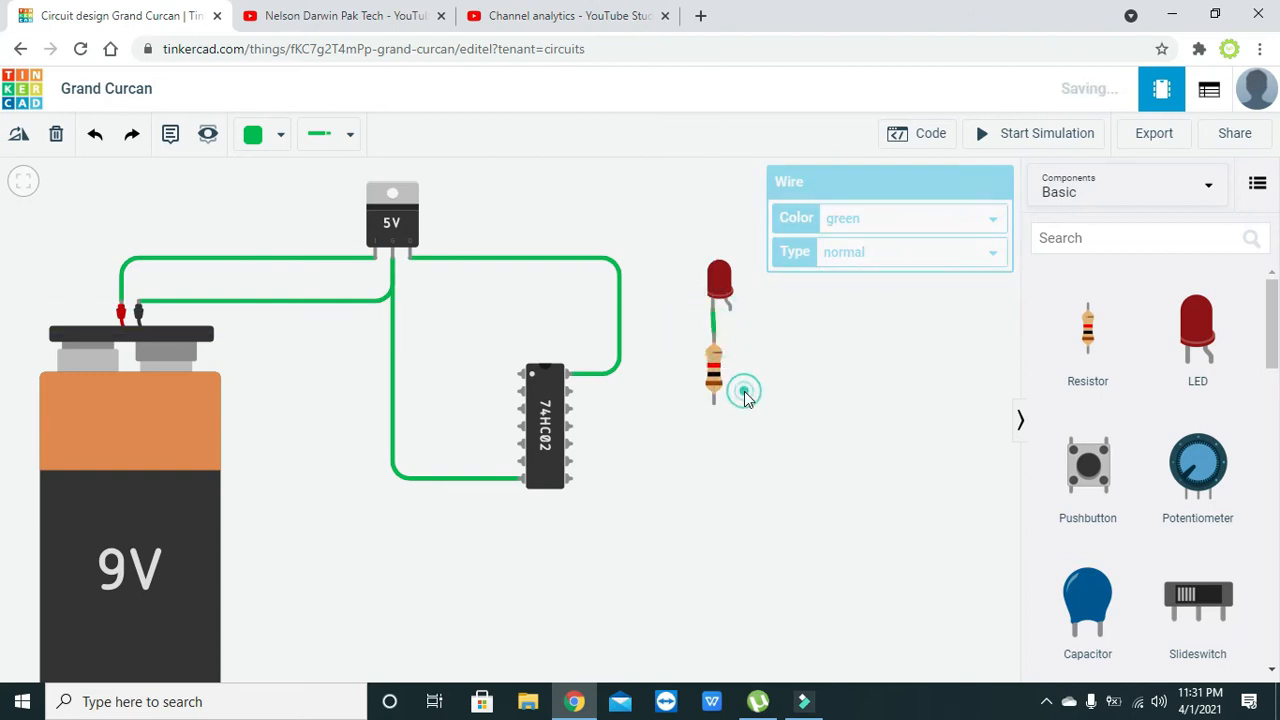
# - Set the resistor's resistance to 200 Ω and align it vertically under the LED's cathode
pyautogui.click(716, 362)
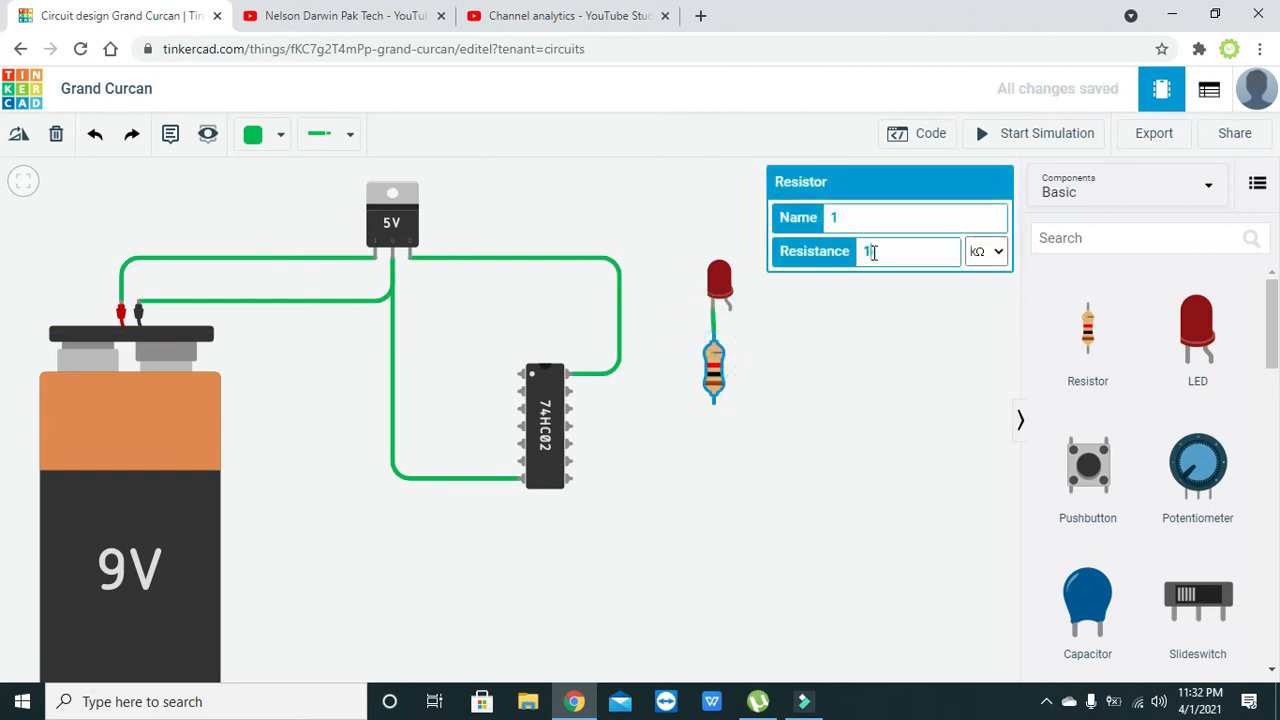
pyautogui.doubleClick(871, 251)
pyautogui.write('200')
pyautogui.click(986, 251)
pyautogui.click(987, 343)
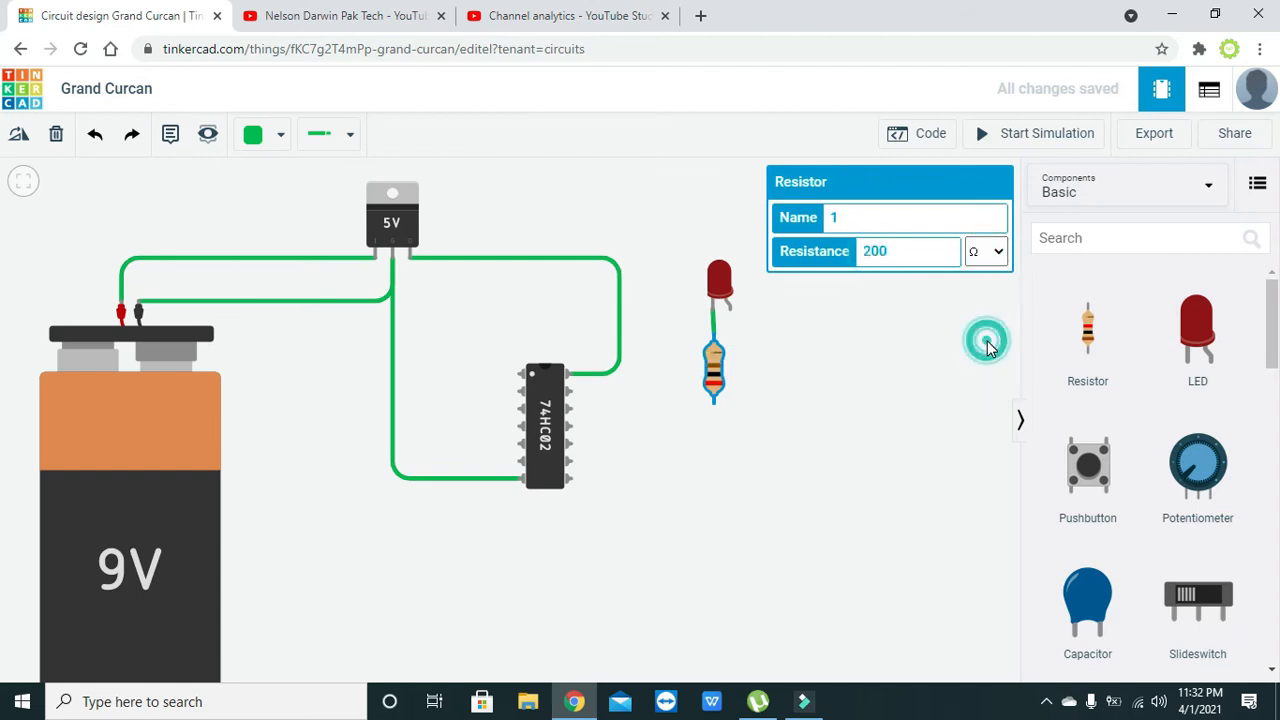
pyautogui.click(871, 375)
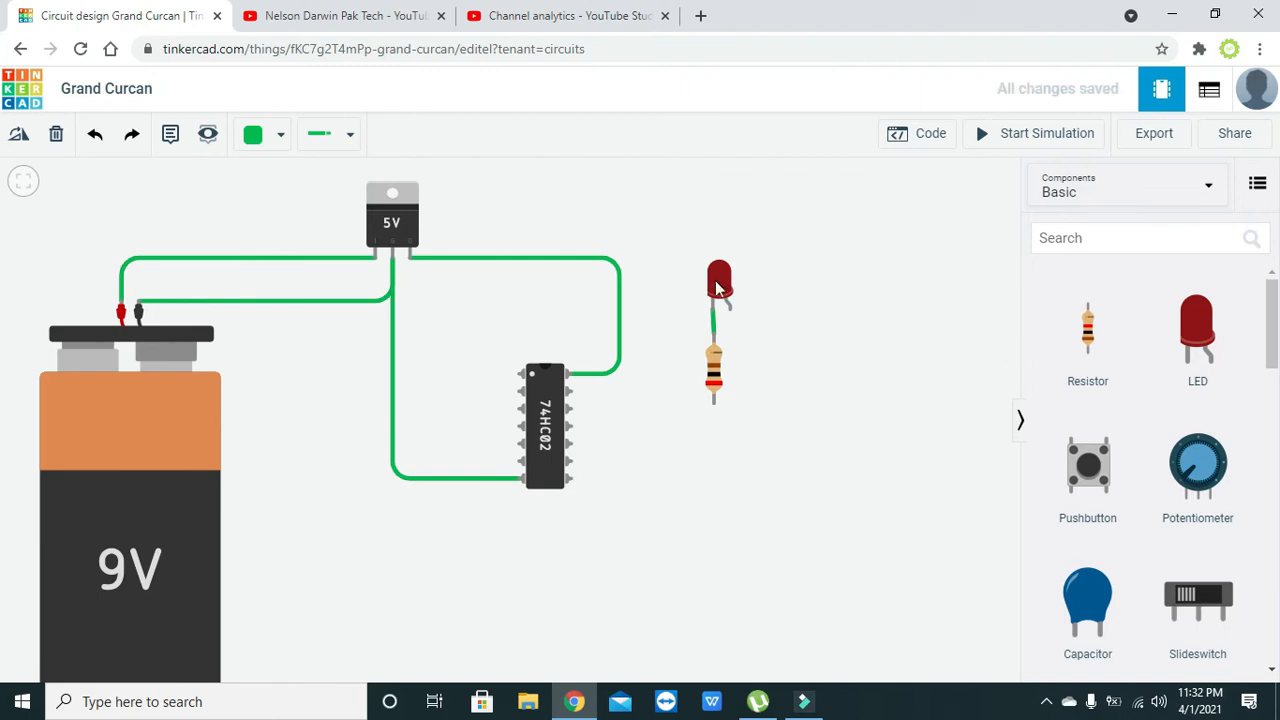
pyautogui.click(716, 359)
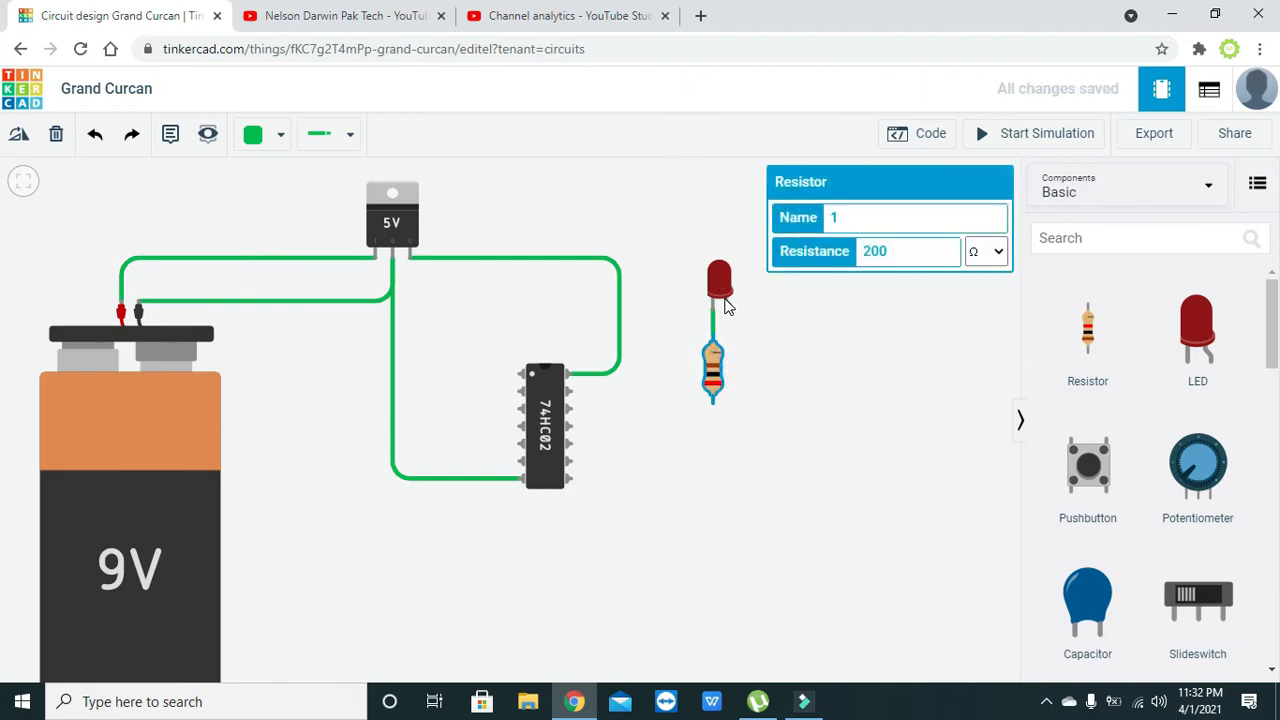
pyautogui.click(762, 338)
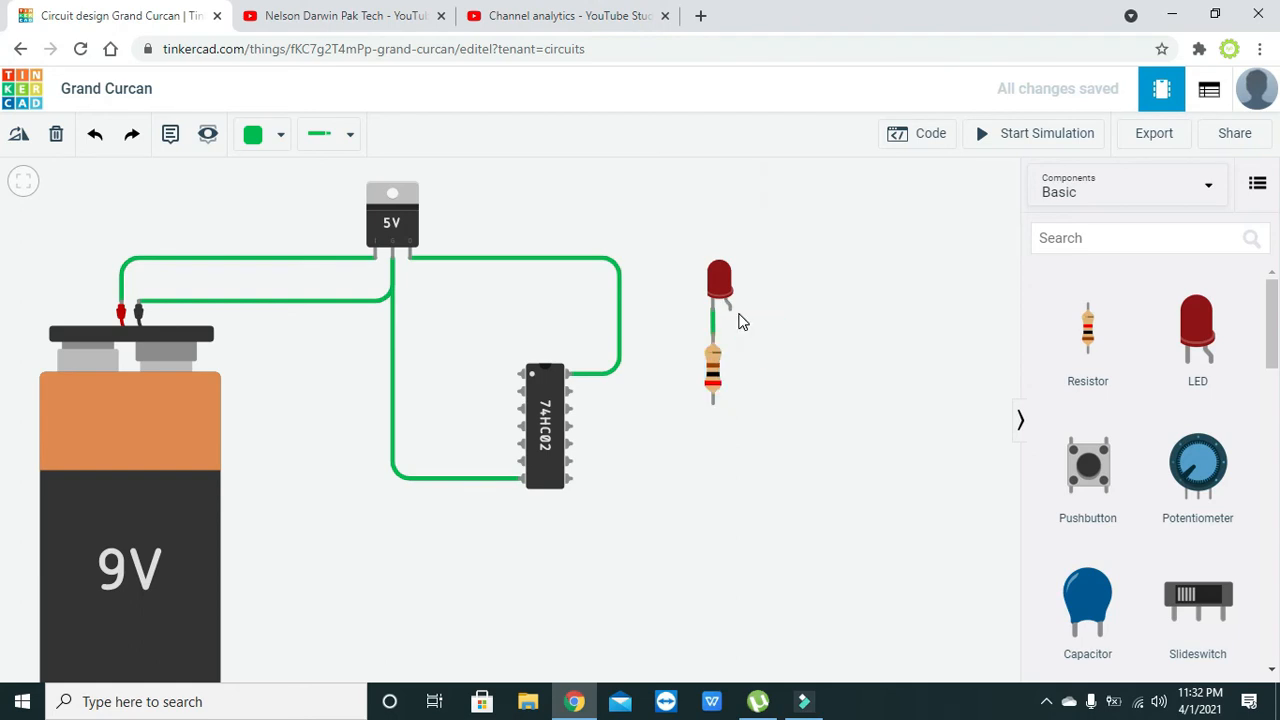
# - Wire the resistor's Terminal 1 to the chip's ground pin, routing below the chip, and square the wire's corner
pyautogui.click(713, 406)
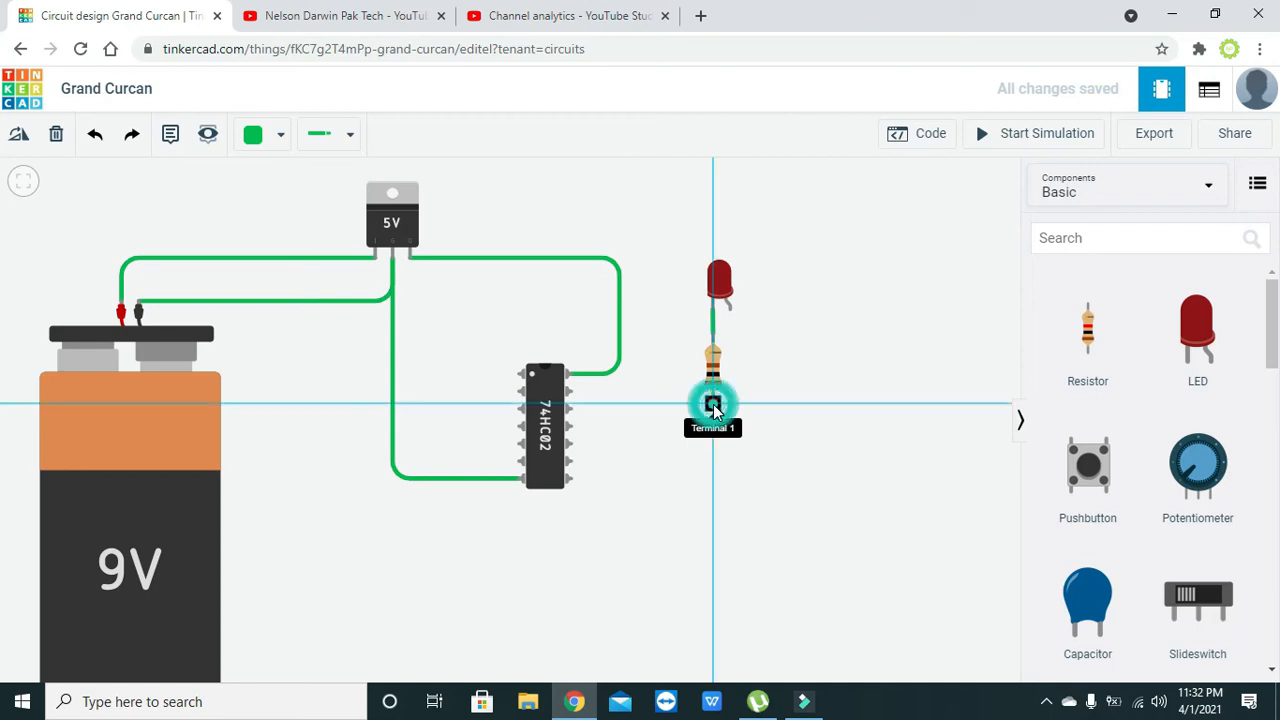
pyautogui.click(712, 495)
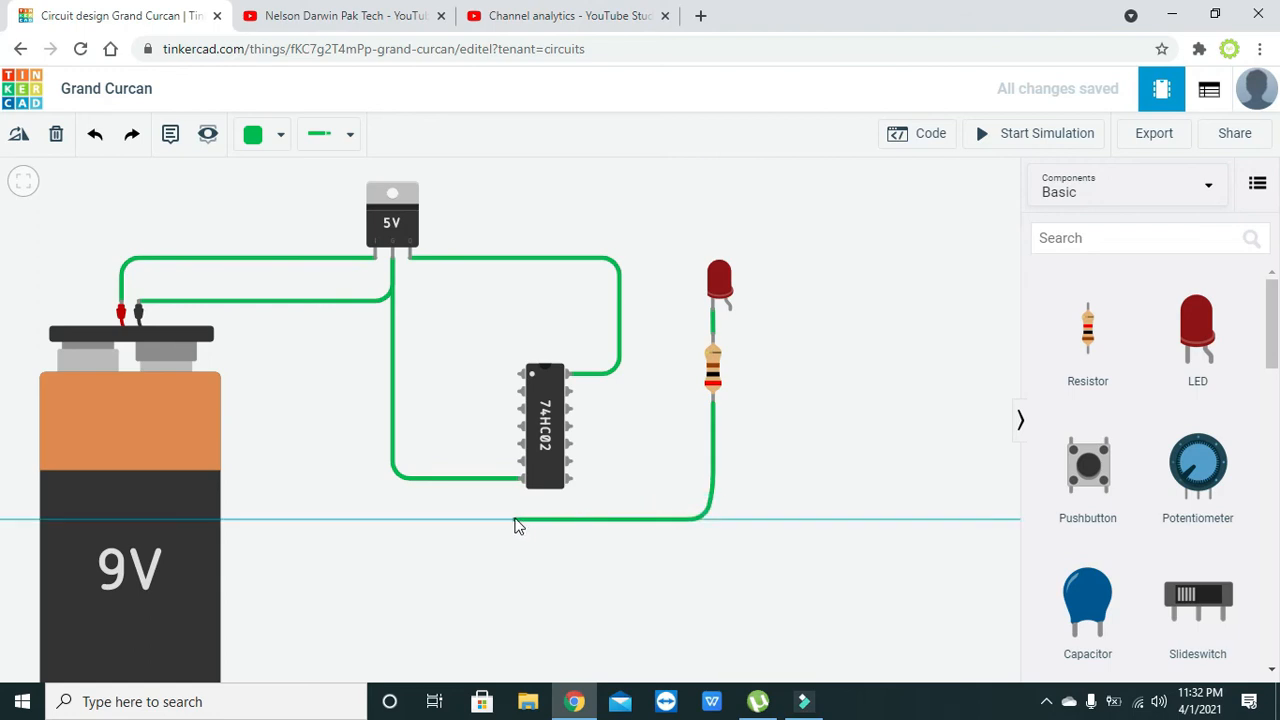
pyautogui.click(511, 520)
pyautogui.click(519, 485)
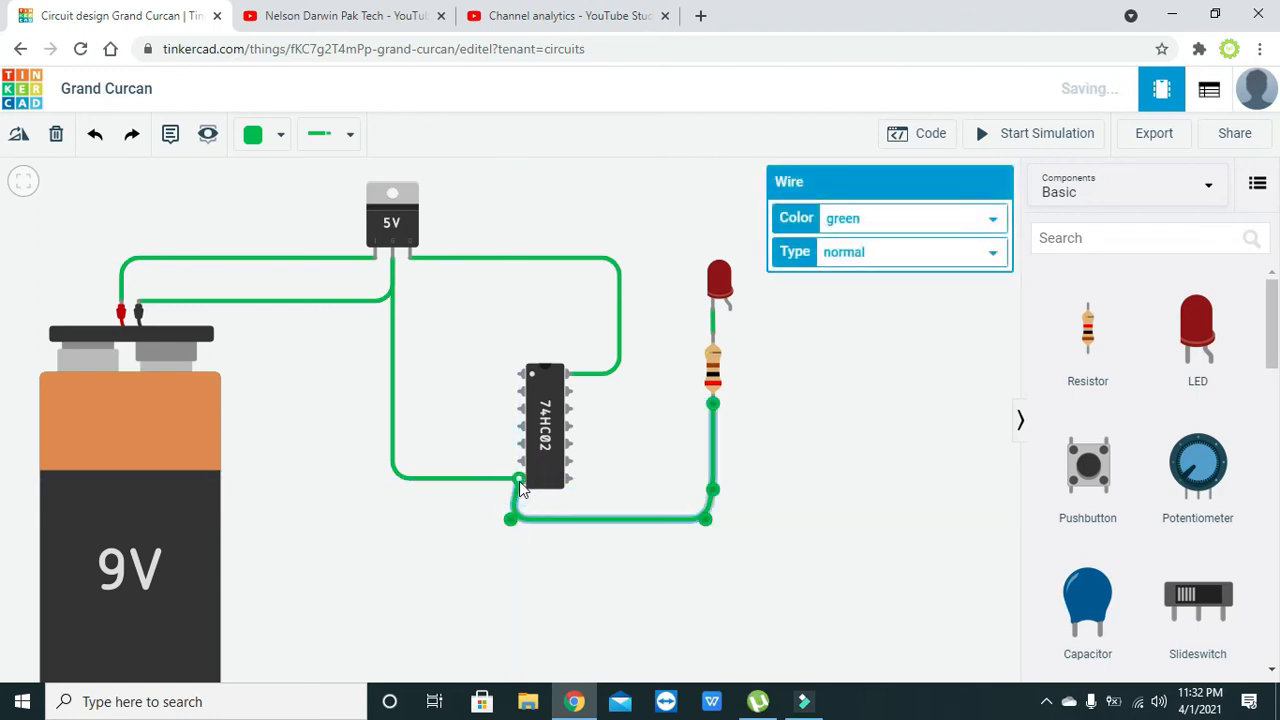
pyautogui.click(649, 593)
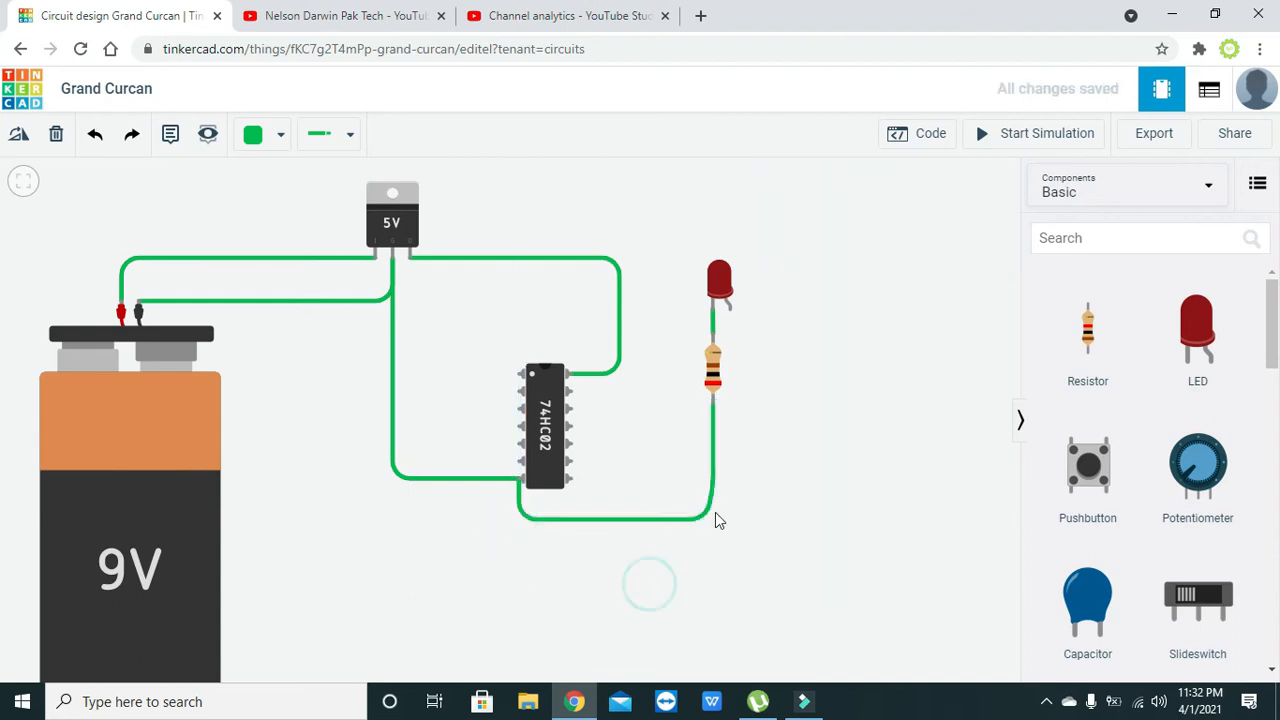
pyautogui.moveTo(710, 518); pyautogui.dragTo(712, 519)
pyautogui.click(763, 552)
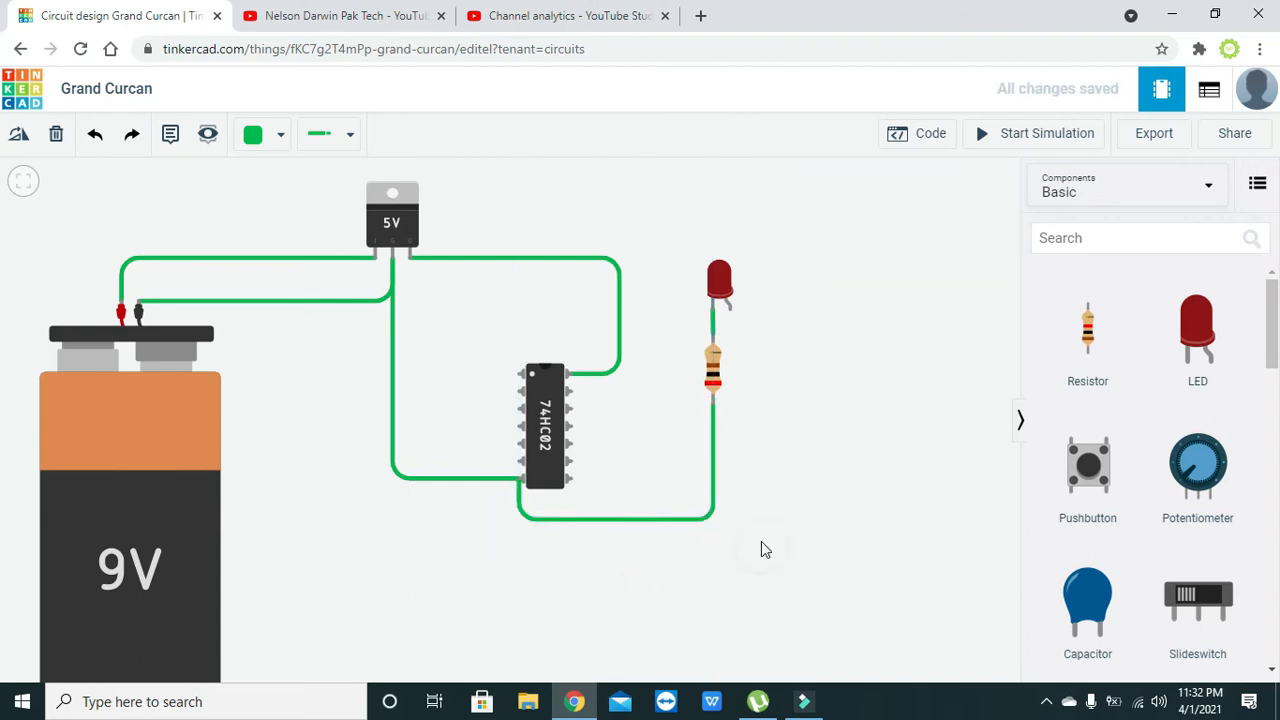
# - Wire the LED's anode to the chip's Output 1 pin, routing above the chip, and square the wire's last corner
pyautogui.click(729, 306)
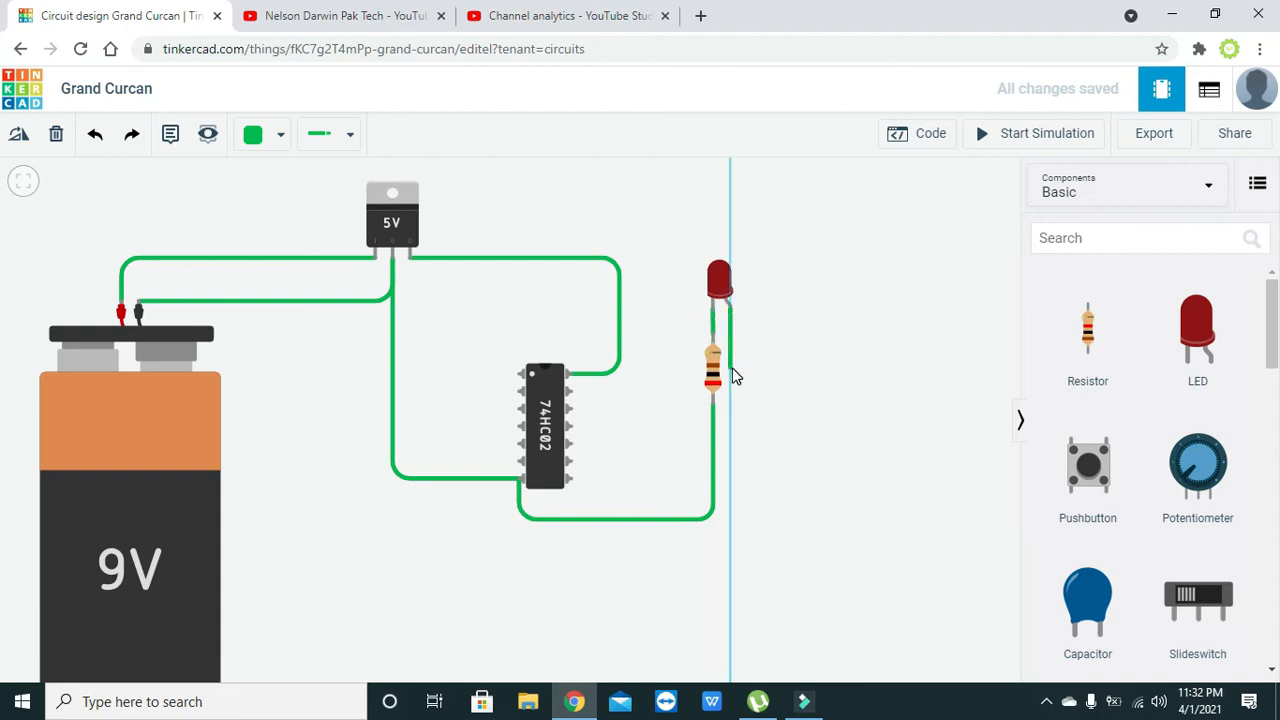
pyautogui.click(646, 370)
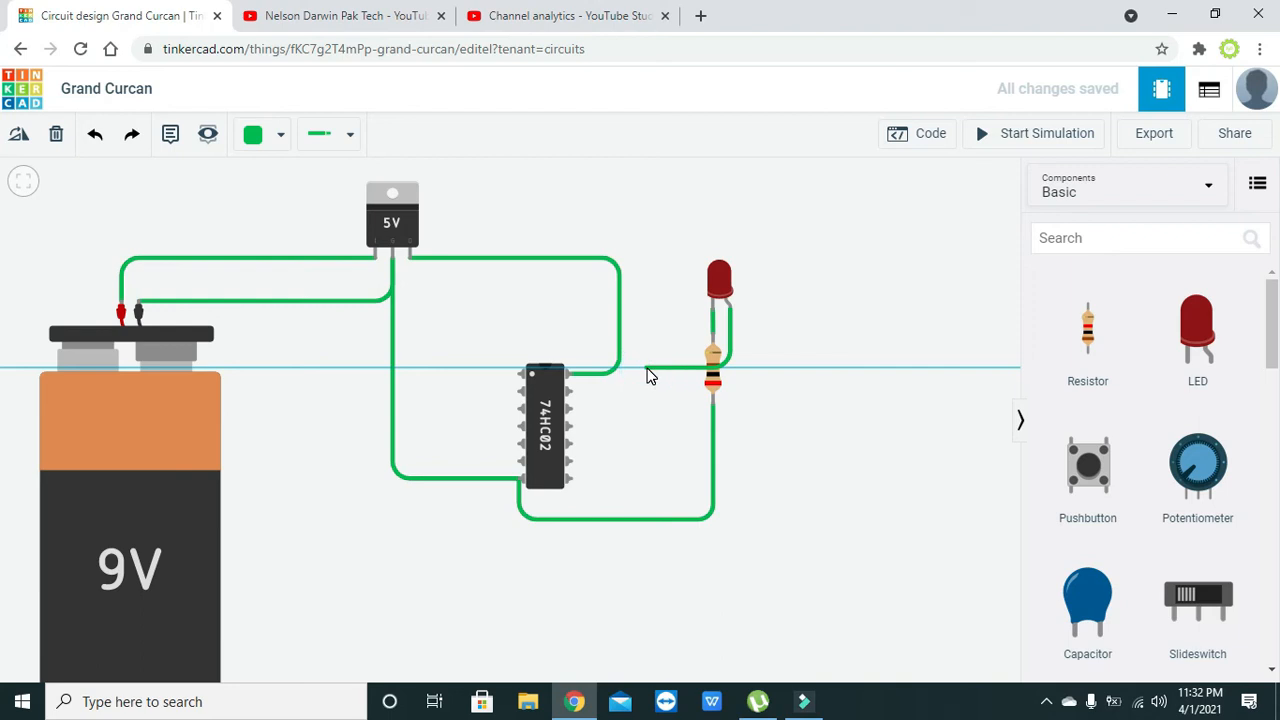
pyautogui.click(645, 331)
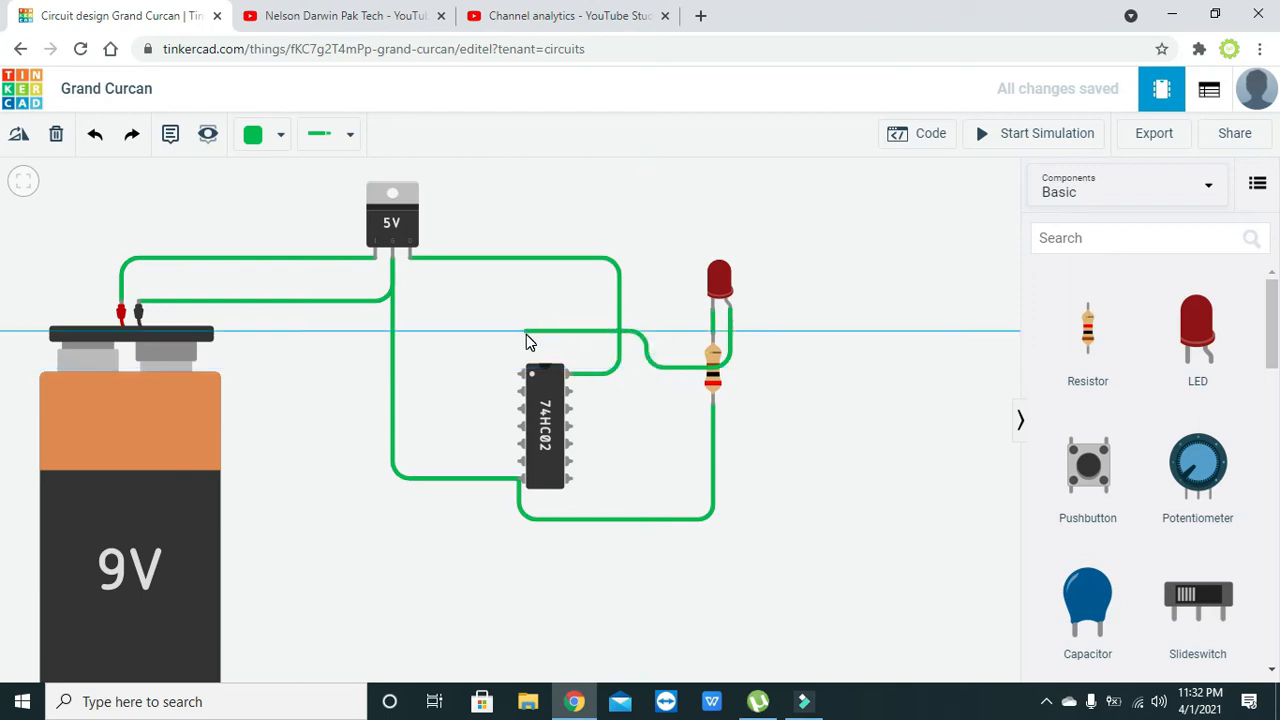
pyautogui.click(467, 332)
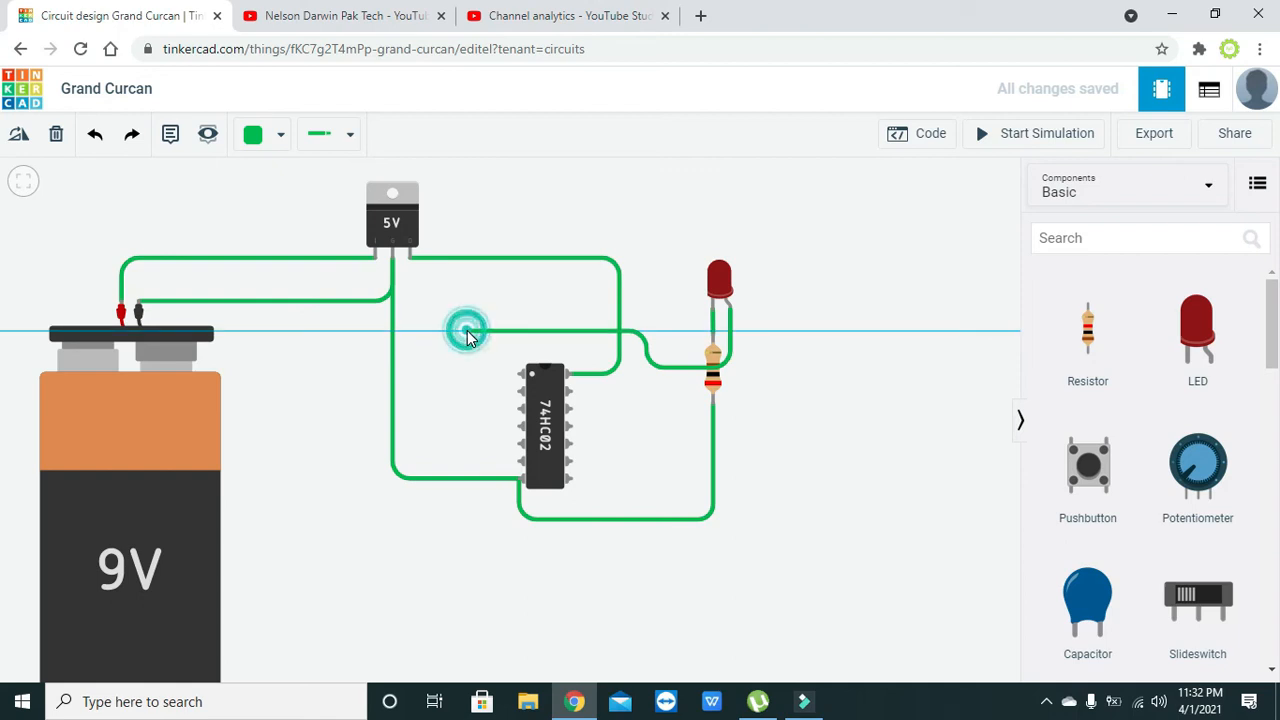
pyautogui.click(466, 408)
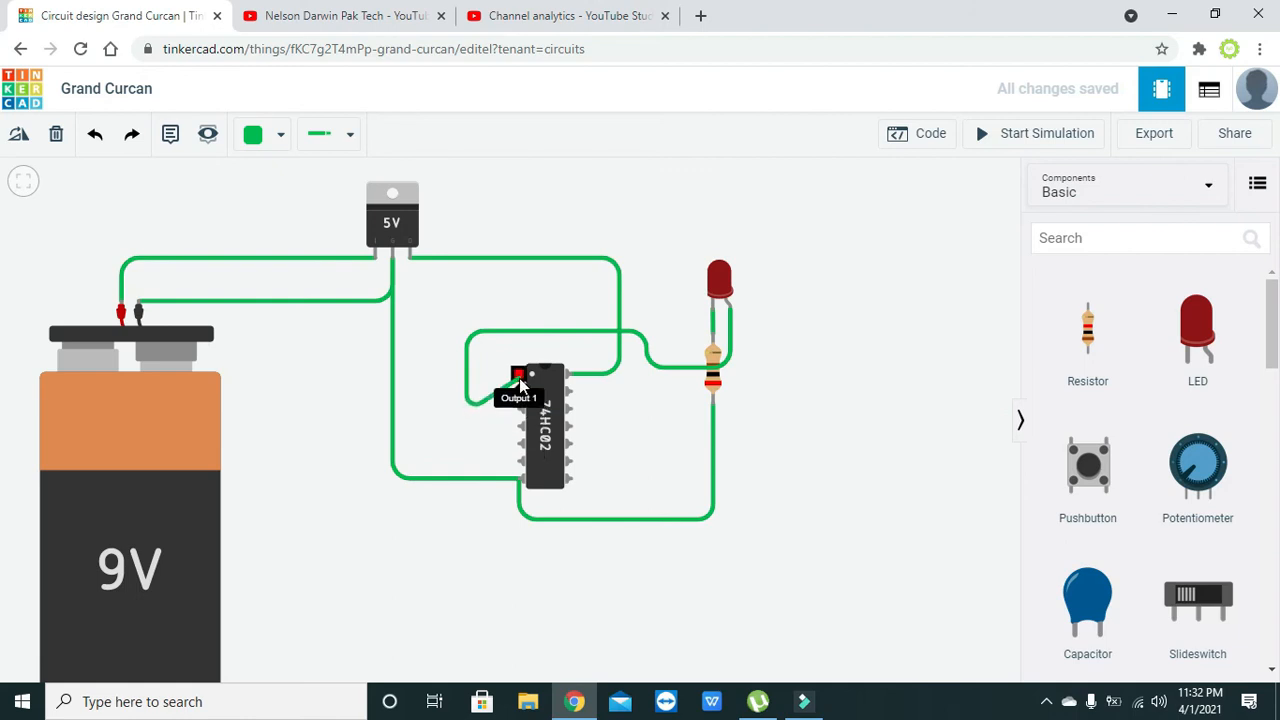
pyautogui.click(519, 375)
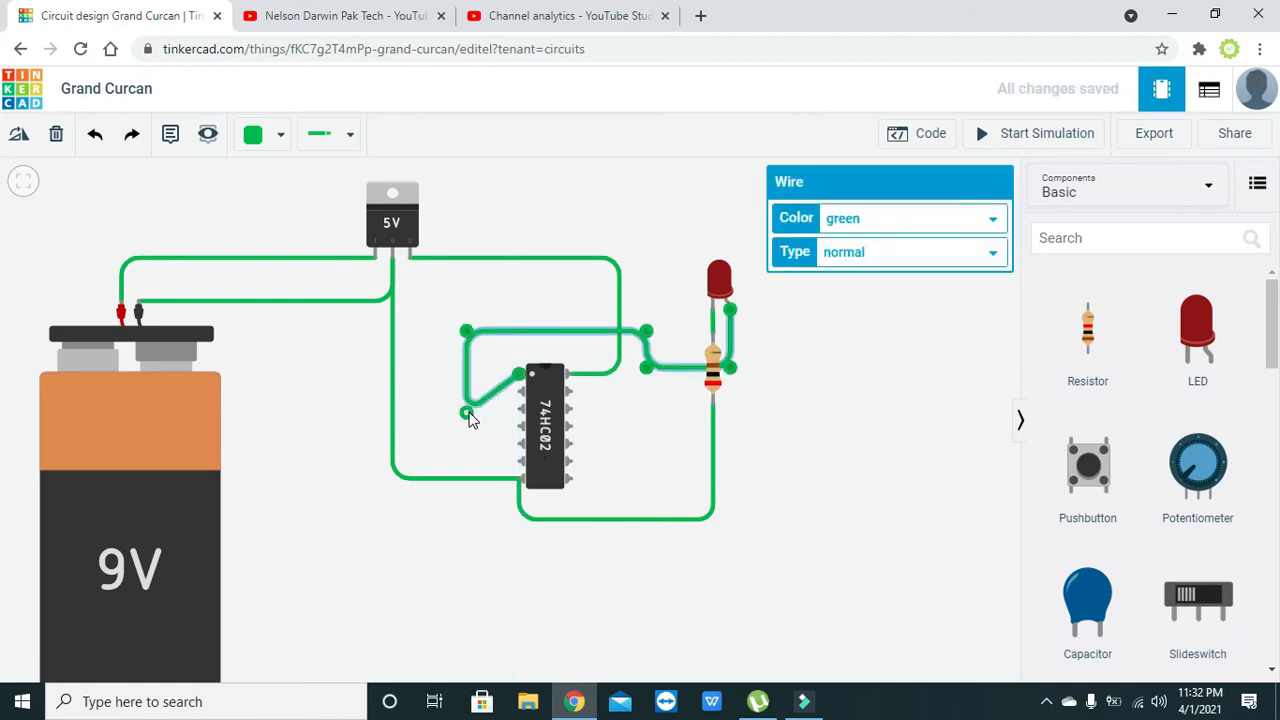
pyautogui.moveTo(466, 410); pyautogui.dragTo(467, 373)
pyautogui.click(472, 404)
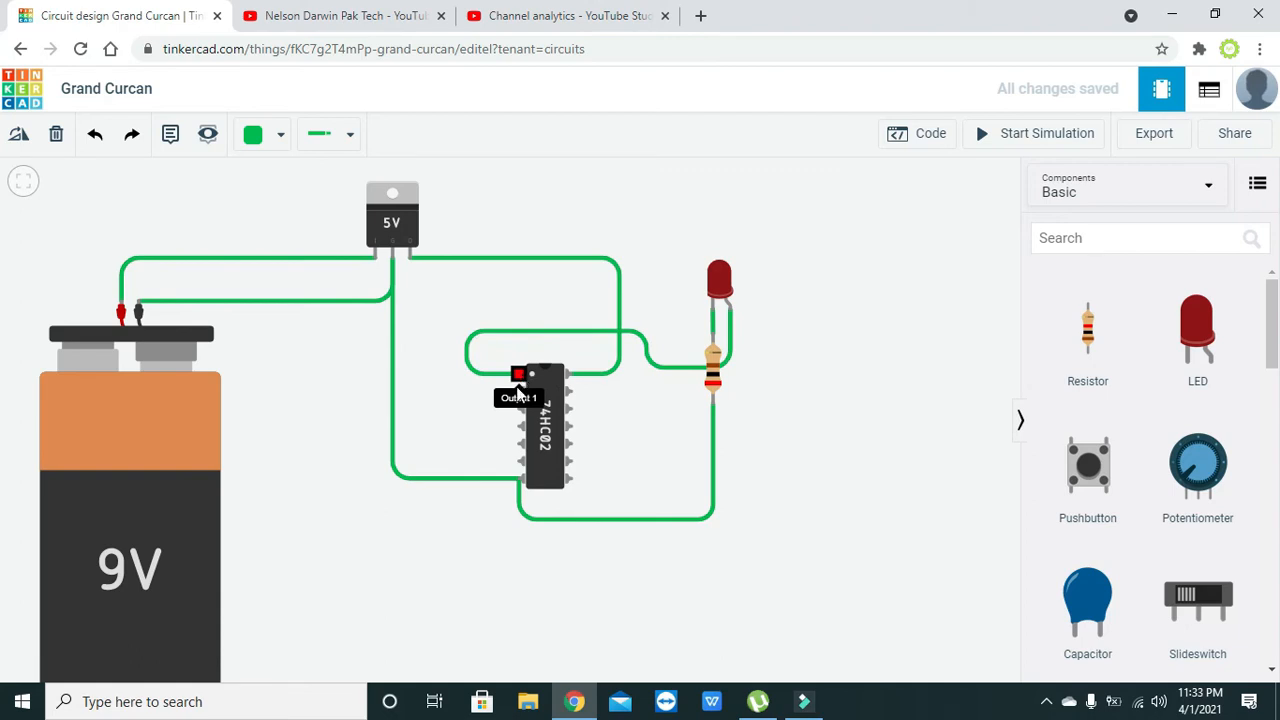
# - Find the DIP Switch DPST component and place two of them side by side between the battery and the chip
pyautogui.click(1134, 245)
pyautogui.write('dip')
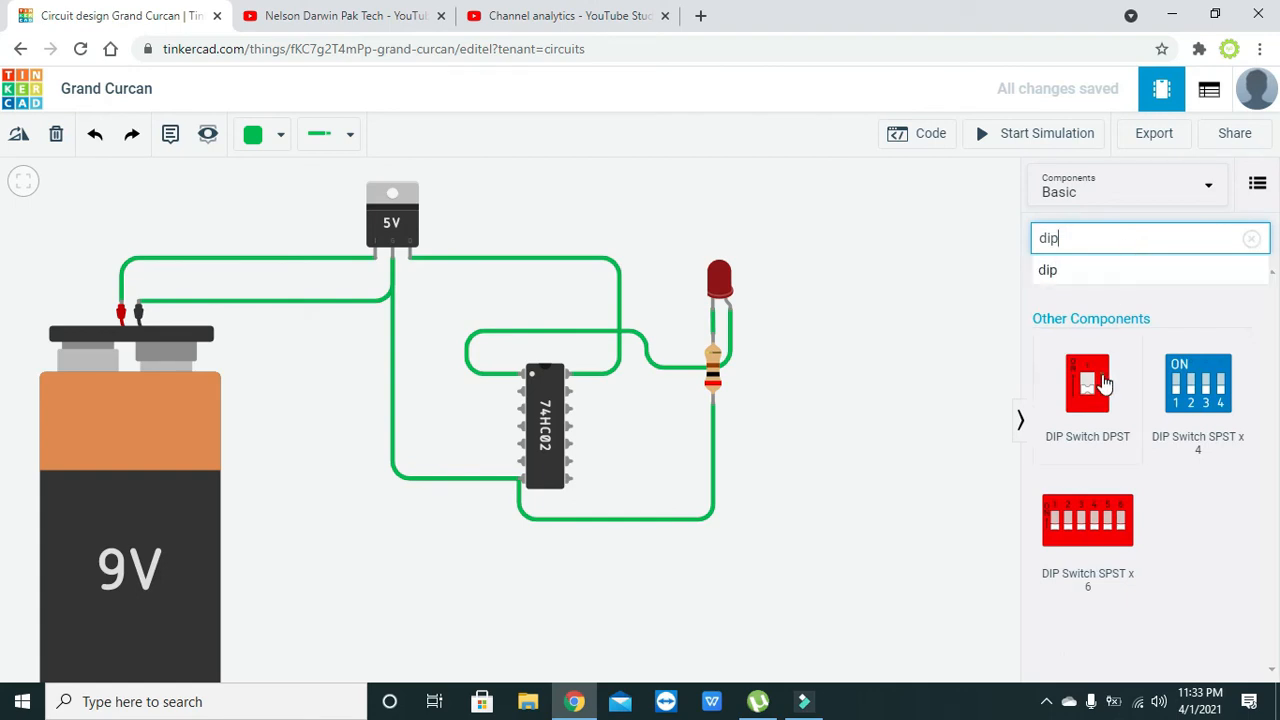
pyautogui.moveTo(1087, 383); pyautogui.dragTo(302, 561)
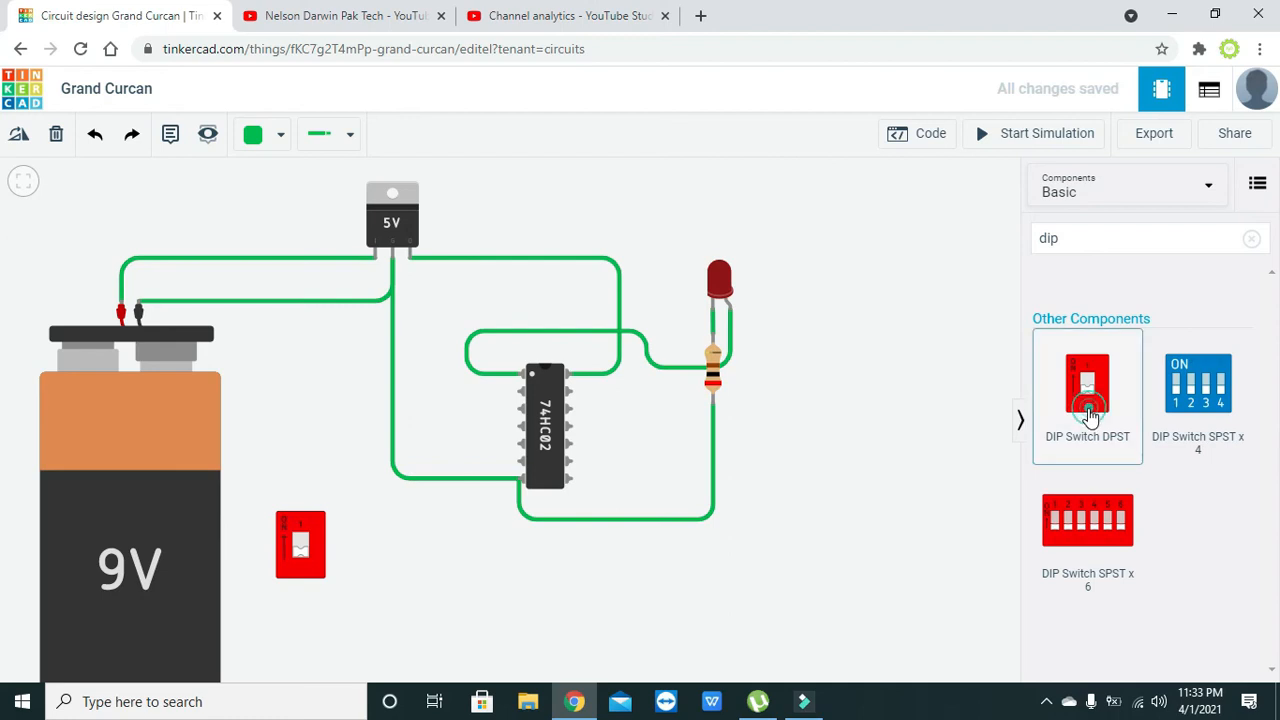
pyautogui.moveTo(1088, 420); pyautogui.dragTo(286, 451)
pyautogui.click(362, 522)
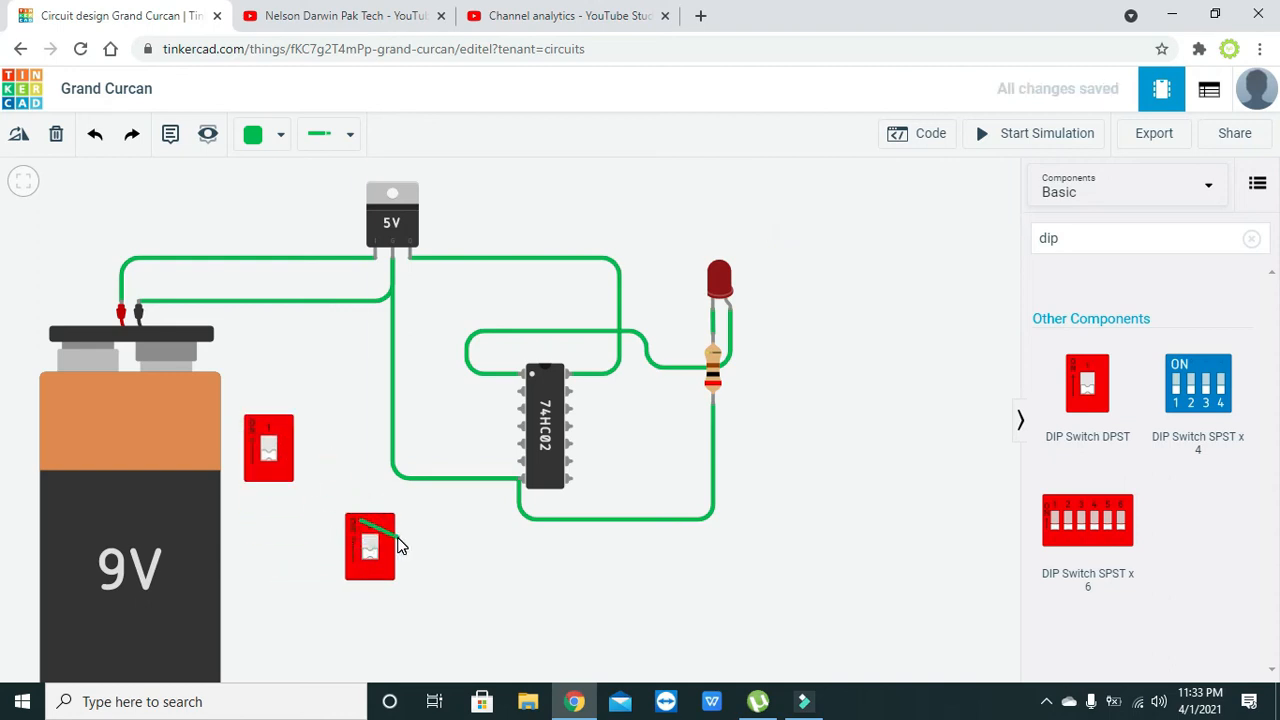
pyautogui.press('Escape')
pyautogui.moveTo(398, 545); pyautogui.dragTo(361, 436)
pyautogui.click(382, 480)
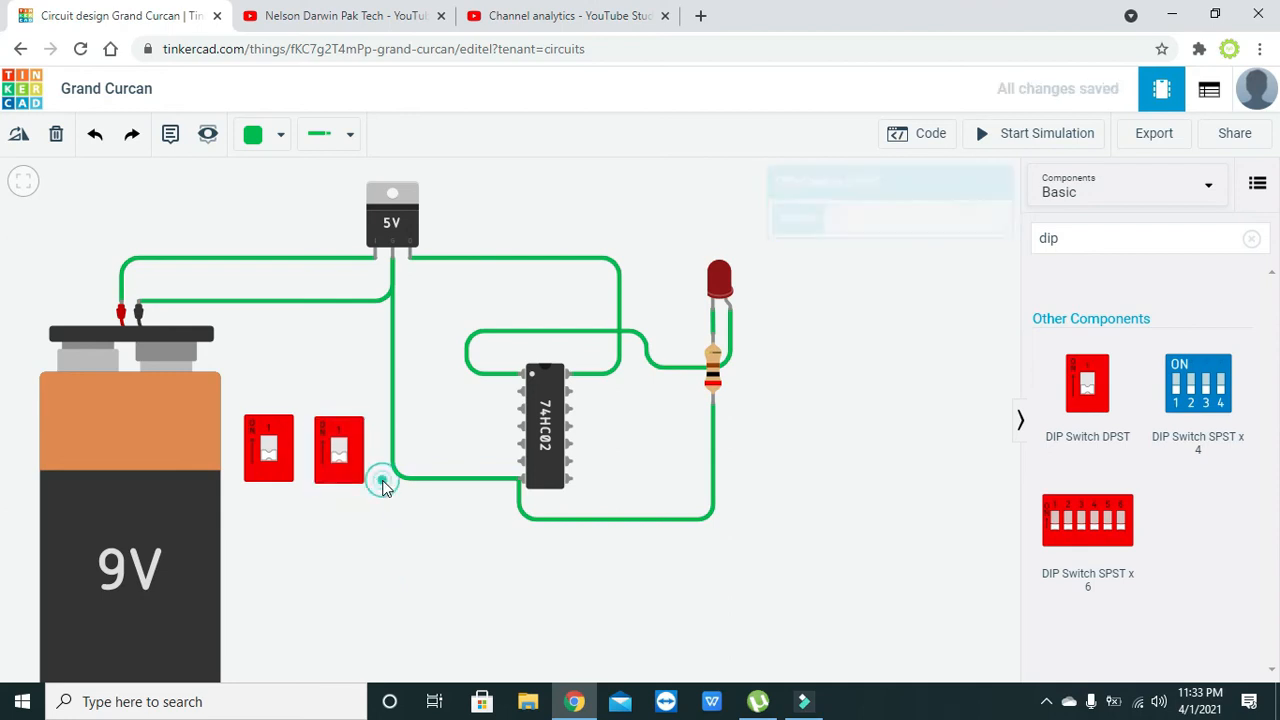
# - Wire the 1B terminals of the two DIP switches together, routing above them, and square the wire's corner
pyautogui.click(260, 420)
pyautogui.click(258, 391)
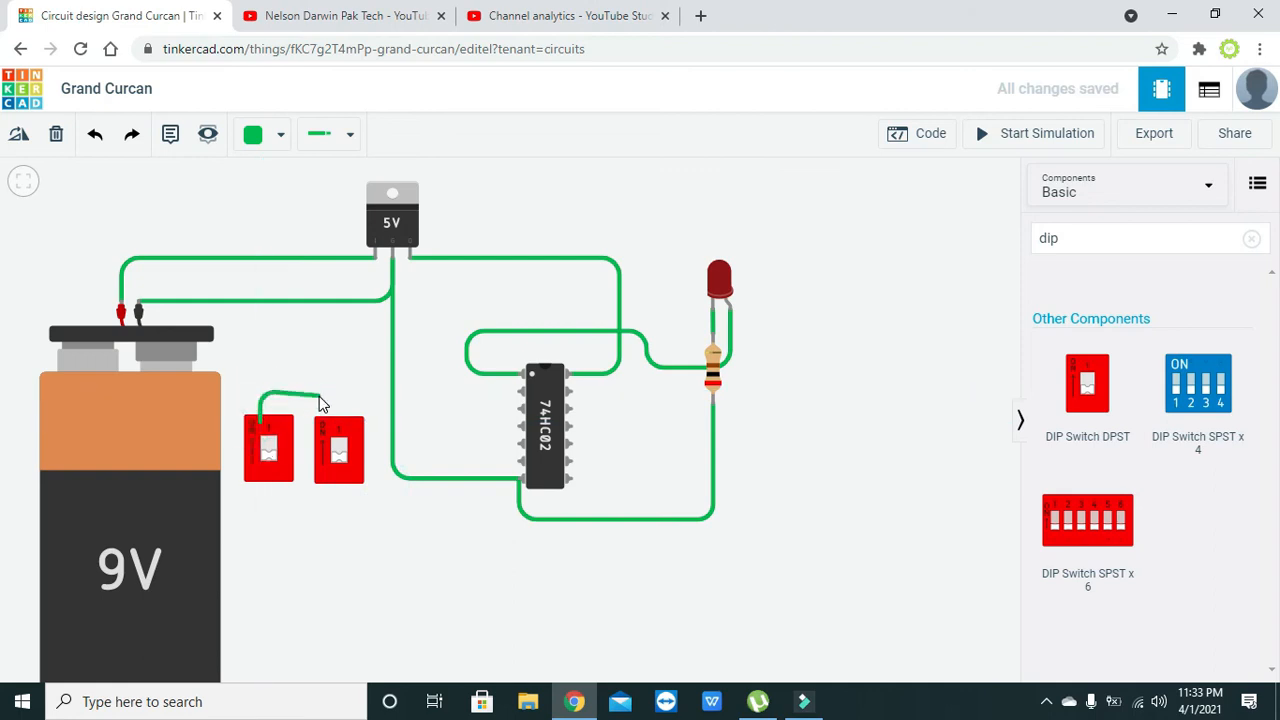
pyautogui.click(322, 395)
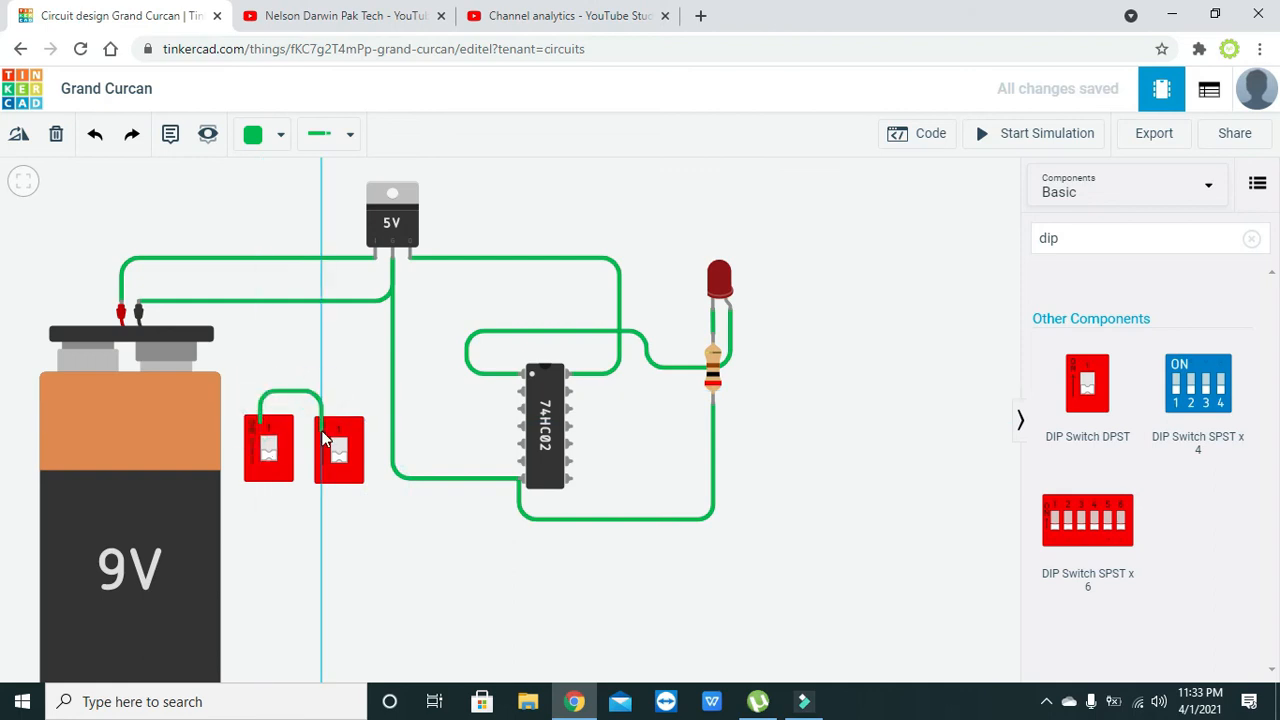
pyautogui.click(323, 417)
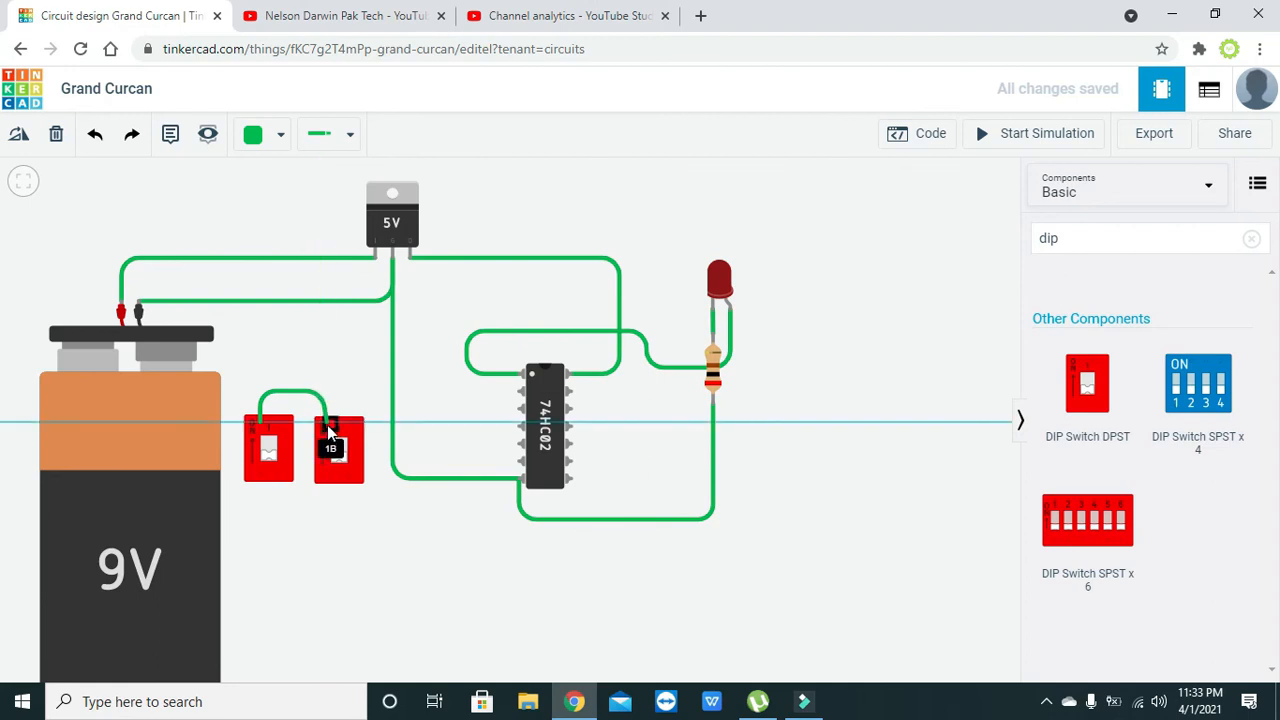
pyautogui.click(330, 424)
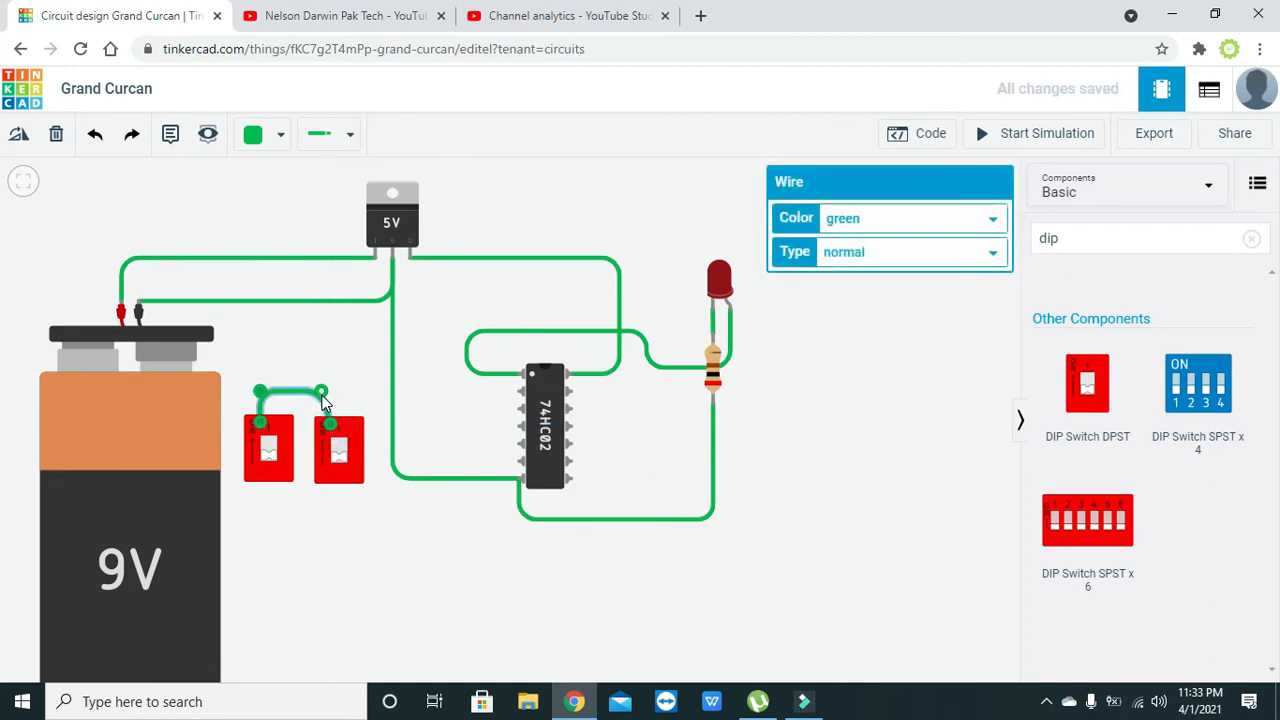
pyautogui.click(339, 395)
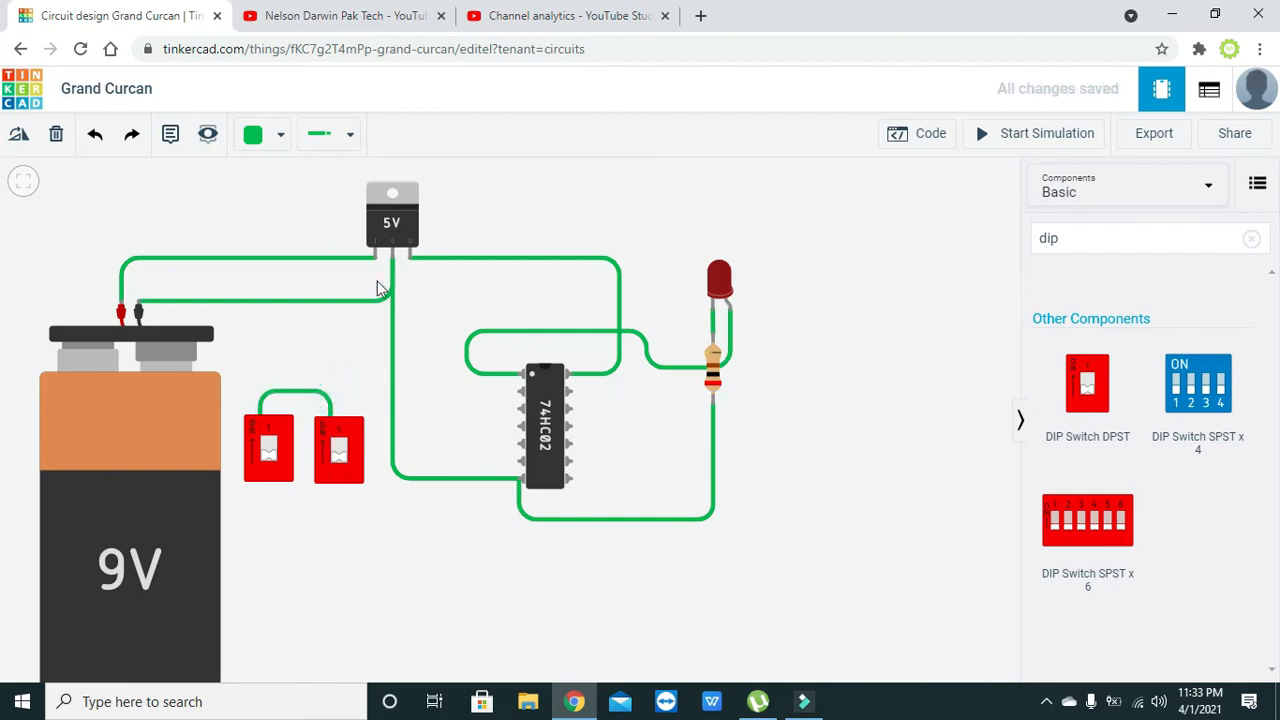
# - Wire the 5V regulator's output to the right DIP switch's 1B terminal and straighten the wire's bends
pyautogui.click(409, 260)
pyautogui.click(410, 370)
pyautogui.click(333, 384)
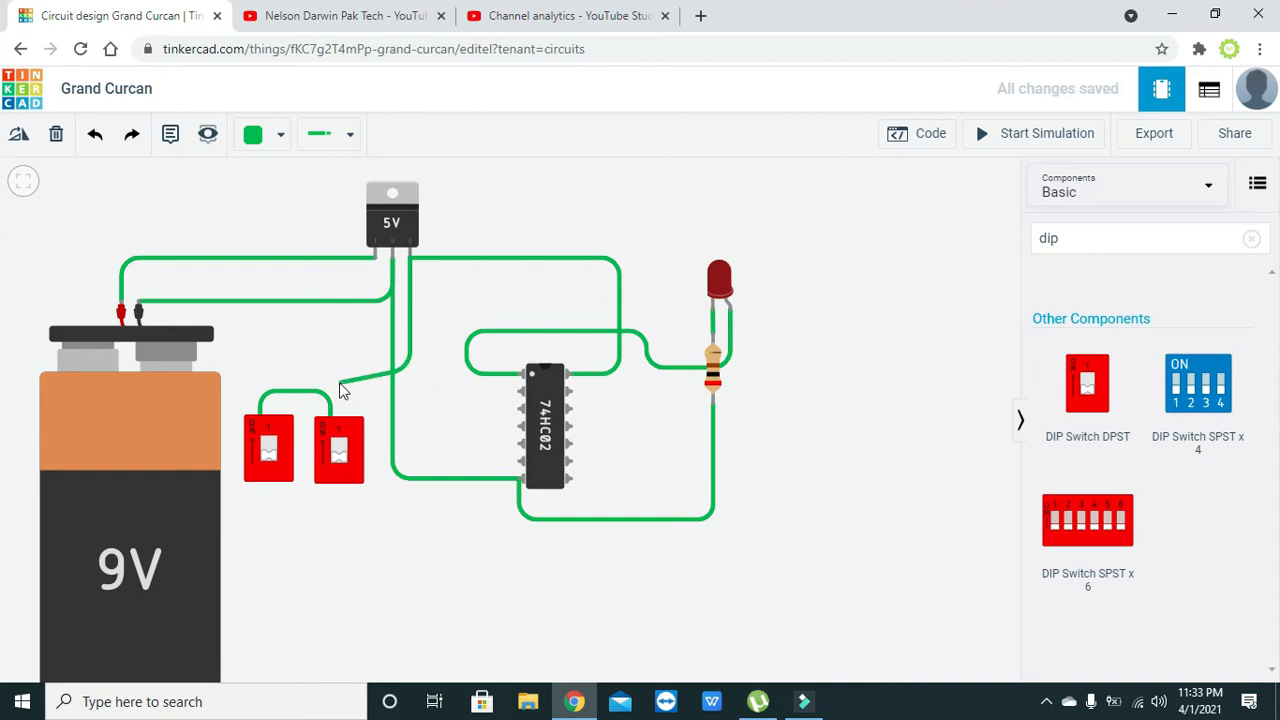
pyautogui.click(327, 376)
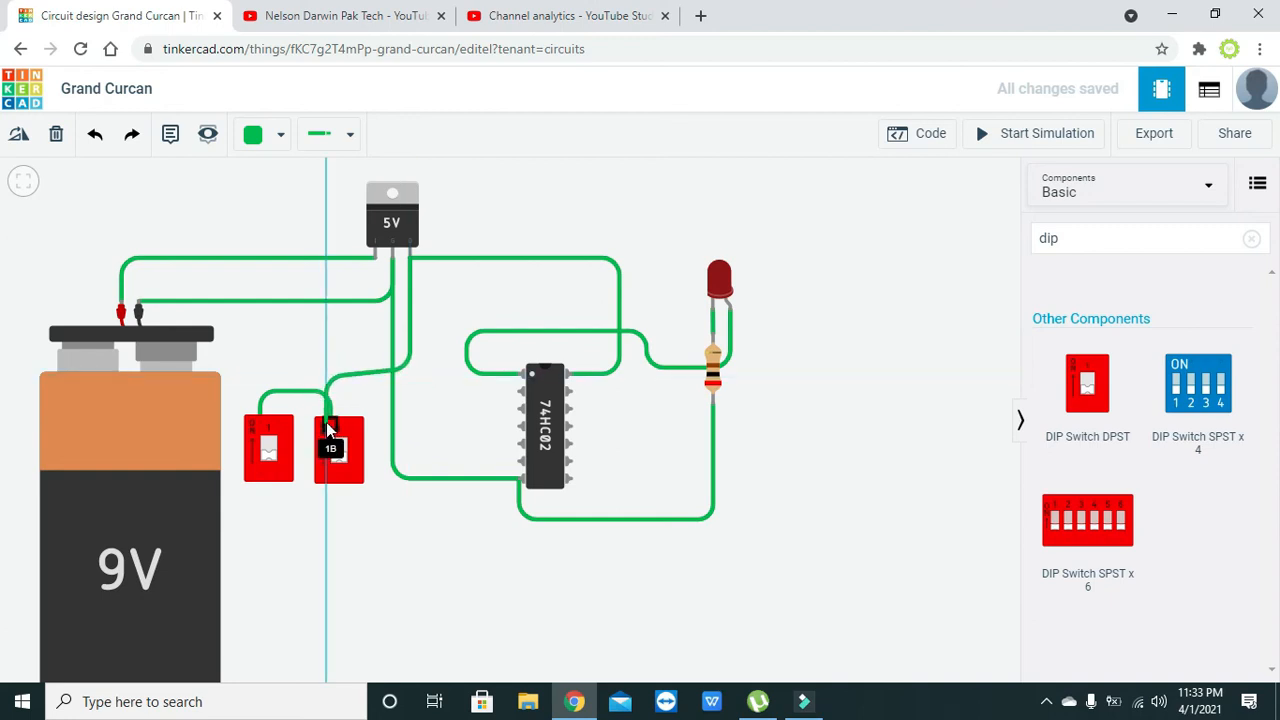
pyautogui.click(329, 422)
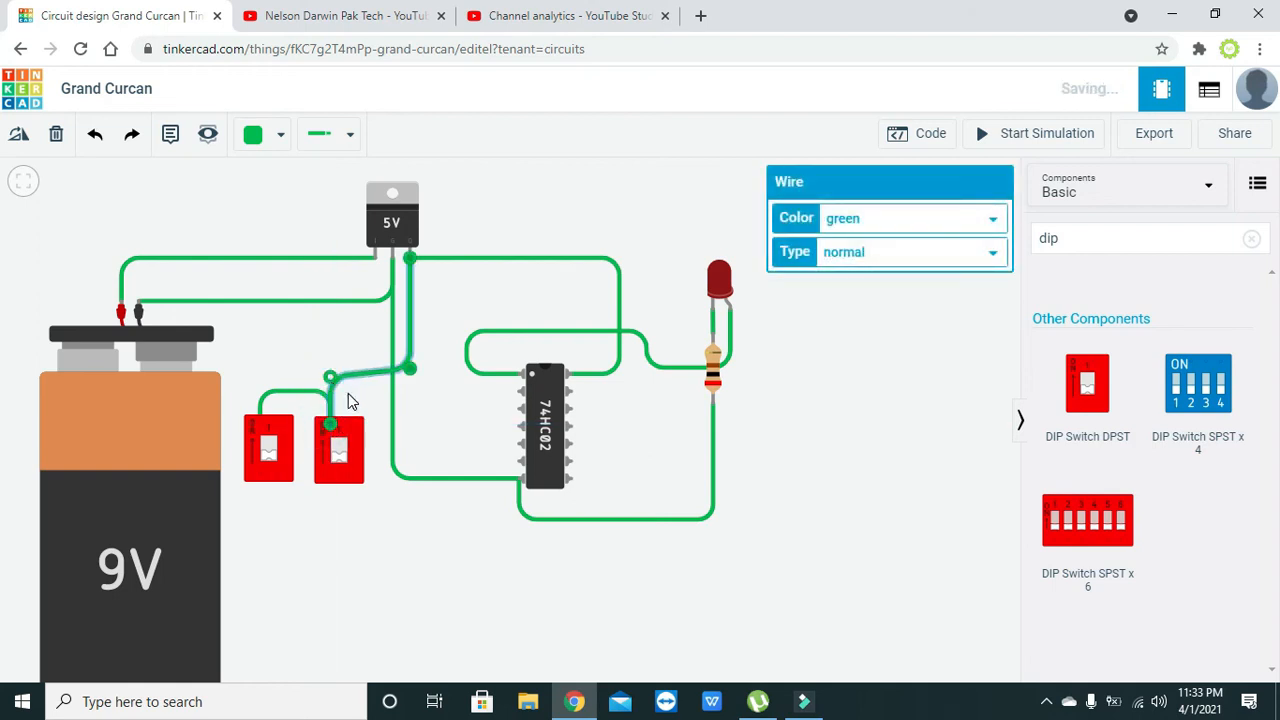
pyautogui.click(348, 393)
pyautogui.click(345, 378)
pyautogui.moveTo(342, 376)
pyautogui.mouseDown()
pyautogui.moveTo(331, 369)
pyautogui.moveTo(337, 378)
pyautogui.mouseUp()
pyautogui.click(340, 381)
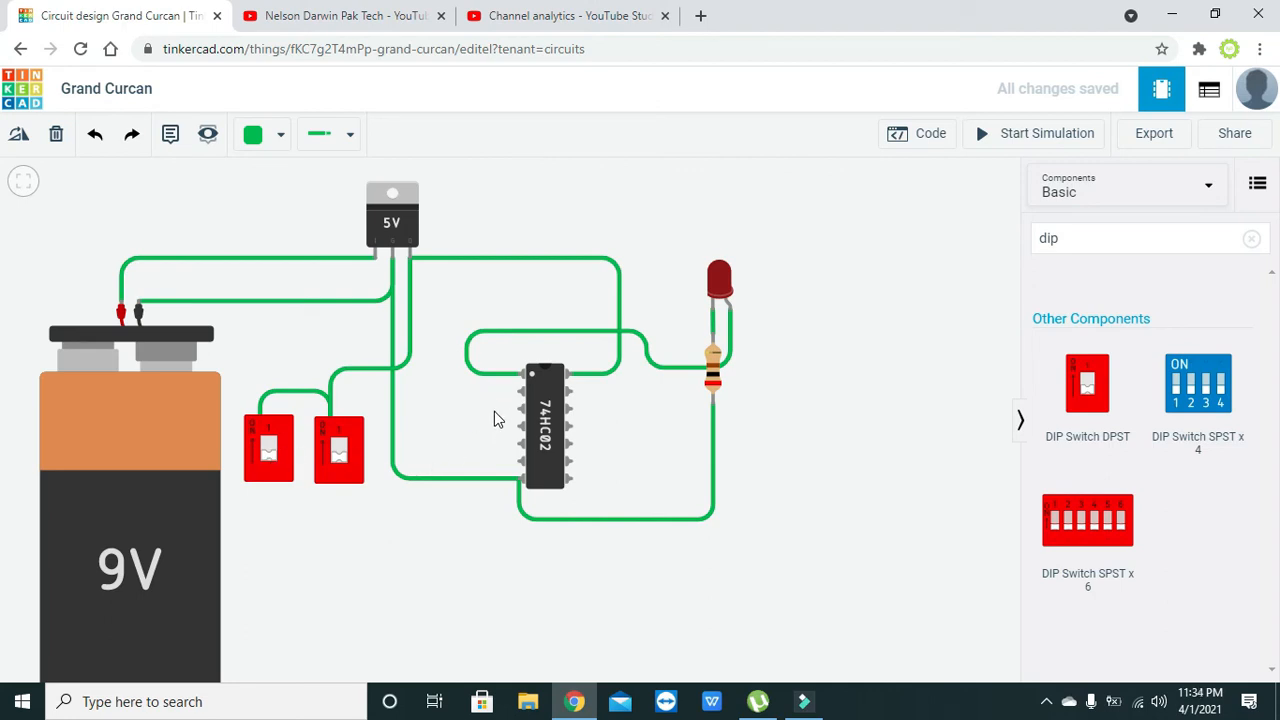
# - Wire the right DIP switch's lower terminal to the chip pin just below Input 1A, routing below the ground wire, and square its corners
pyautogui.moveTo(494, 411); pyautogui.dragTo(516, 394)
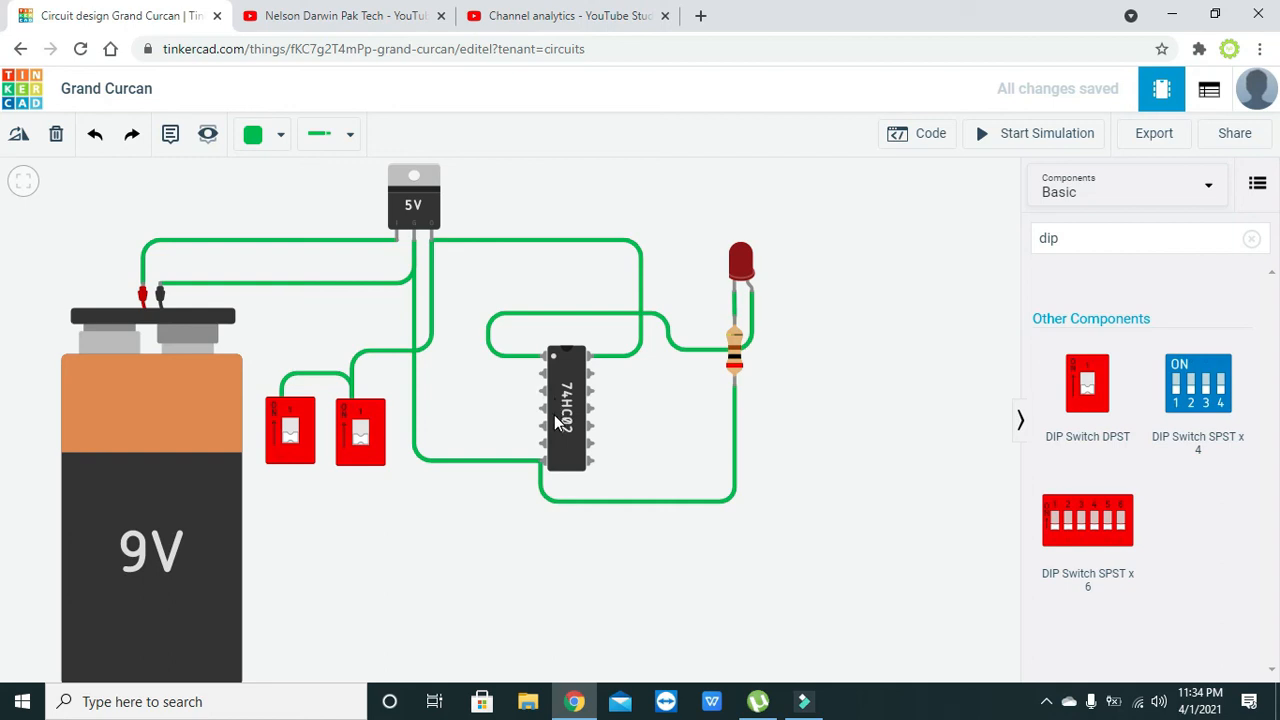
pyautogui.click(351, 459)
pyautogui.click(350, 496)
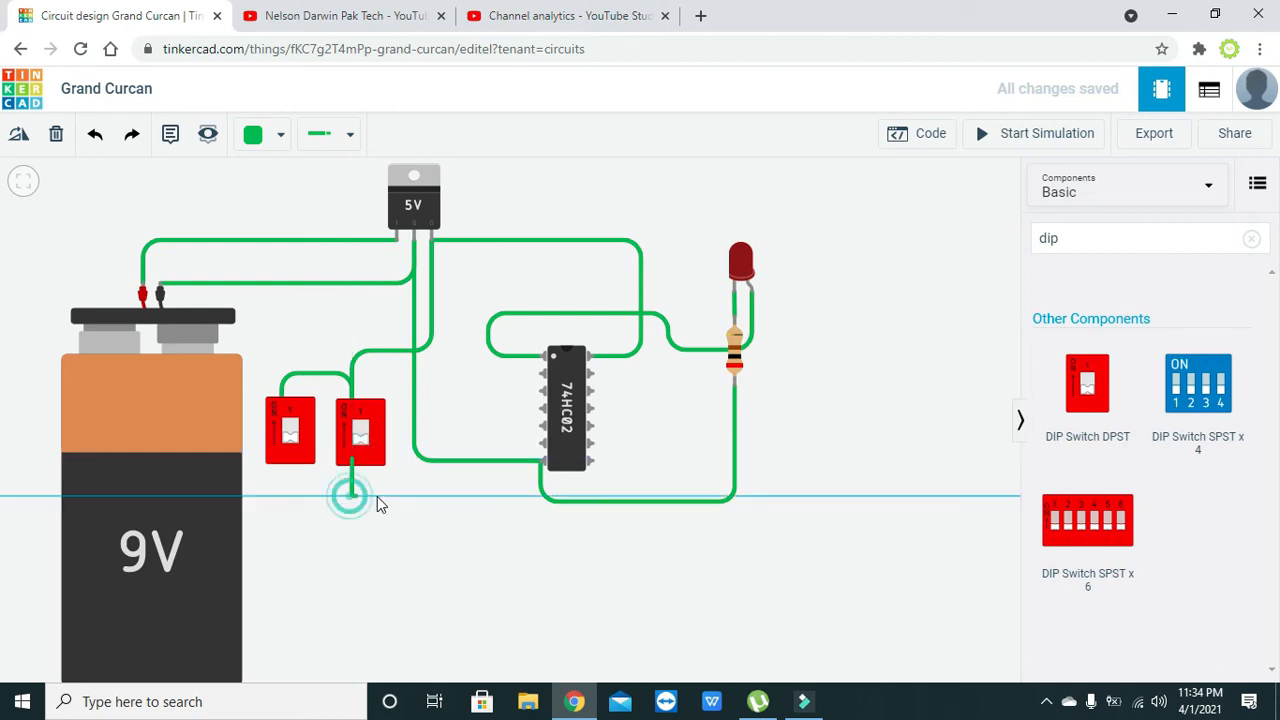
pyautogui.click(480, 497)
pyautogui.click(540, 374)
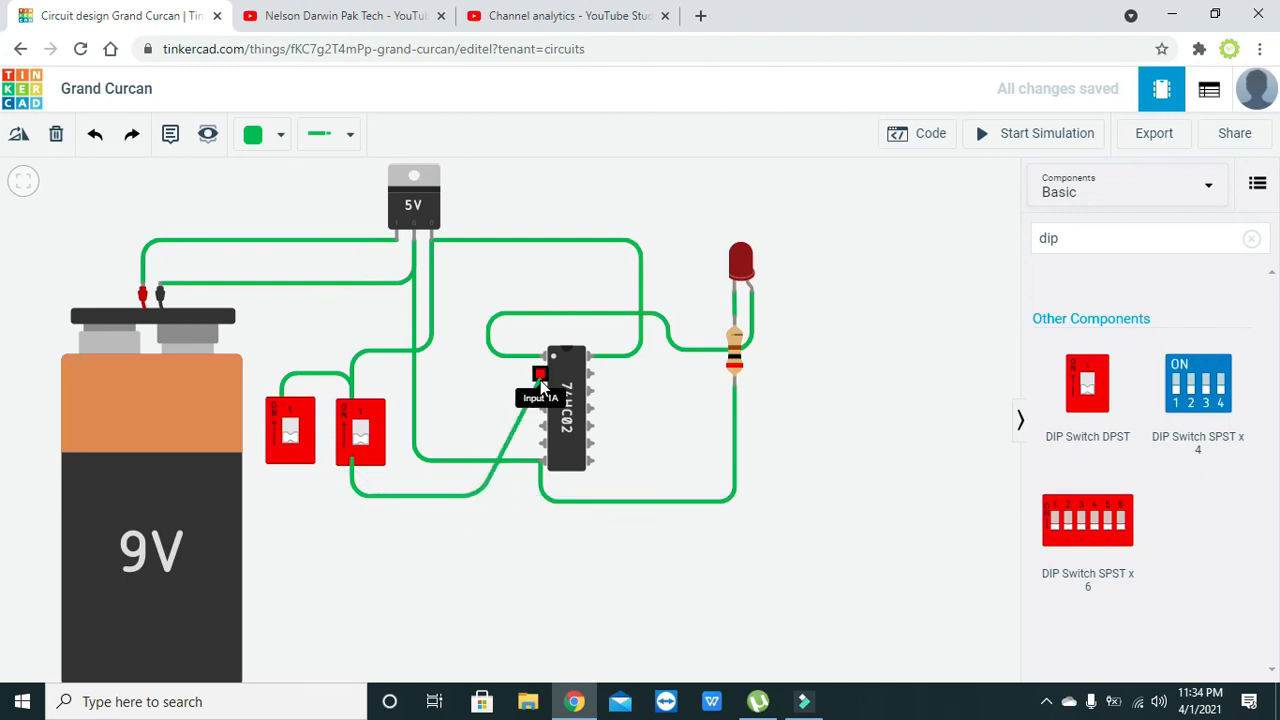
pyautogui.click(541, 389)
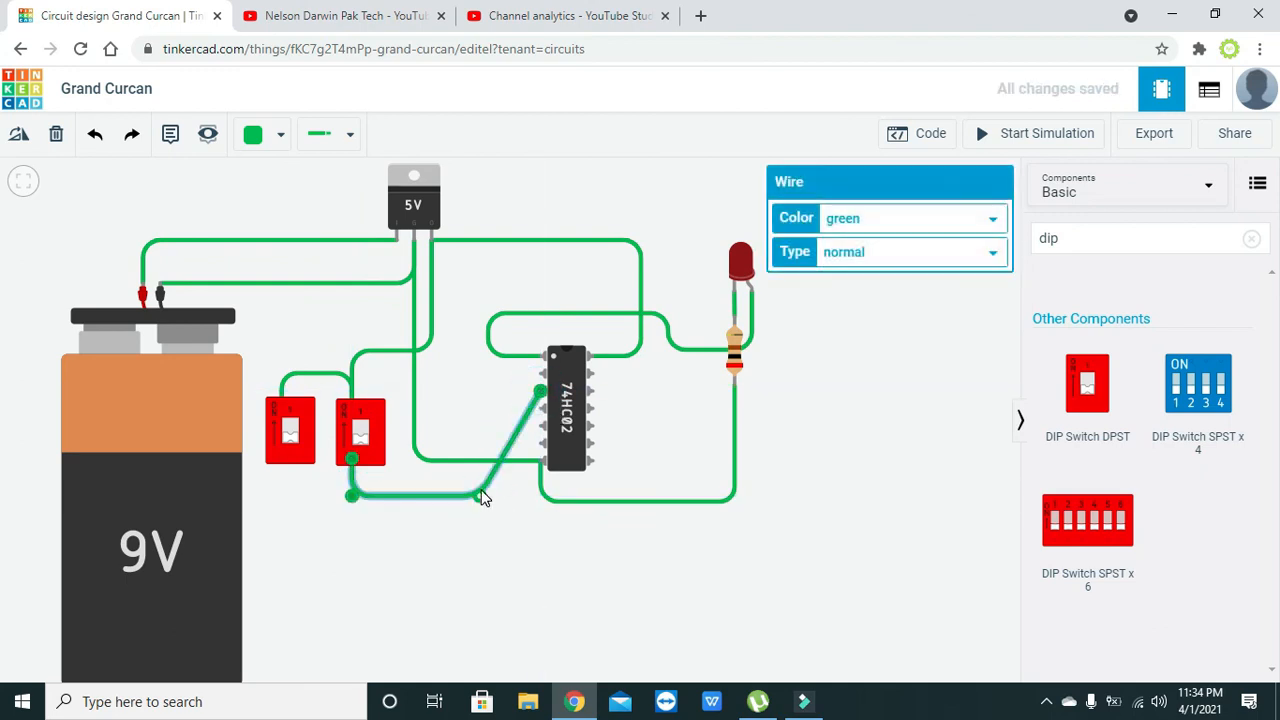
pyautogui.moveTo(482, 498); pyautogui.dragTo(508, 494)
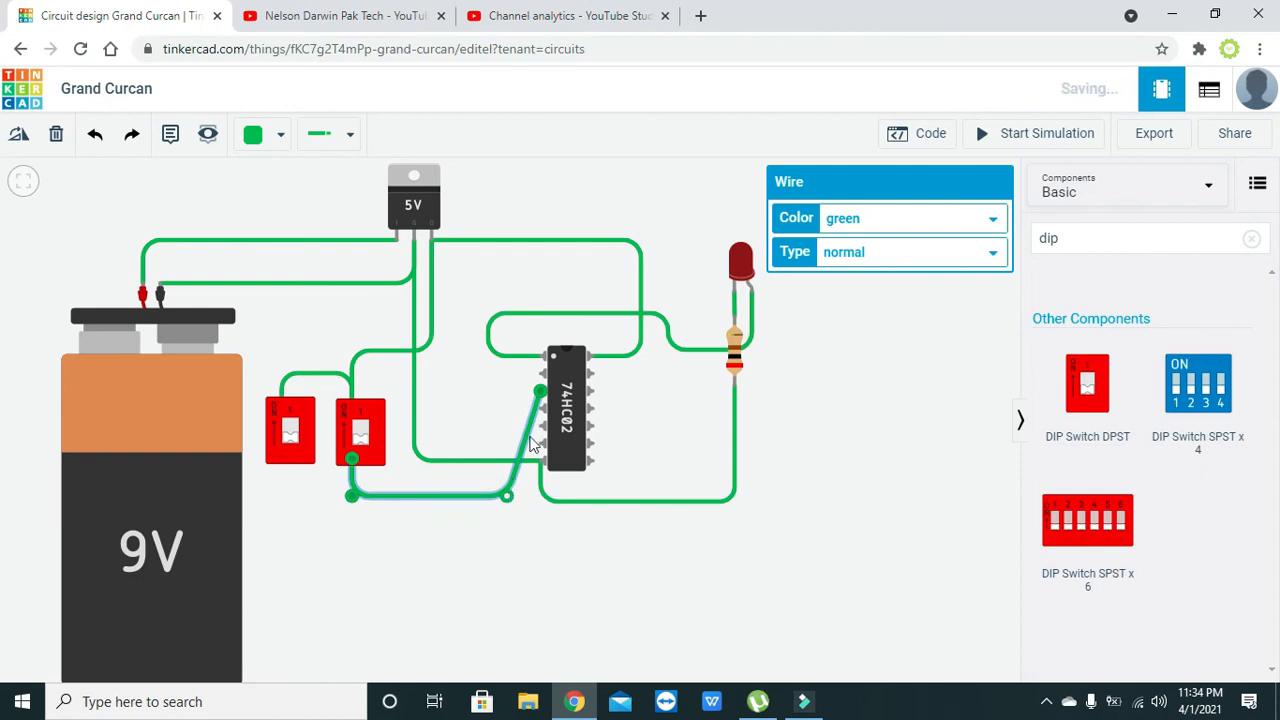
pyautogui.moveTo(533, 443); pyautogui.dragTo(512, 391)
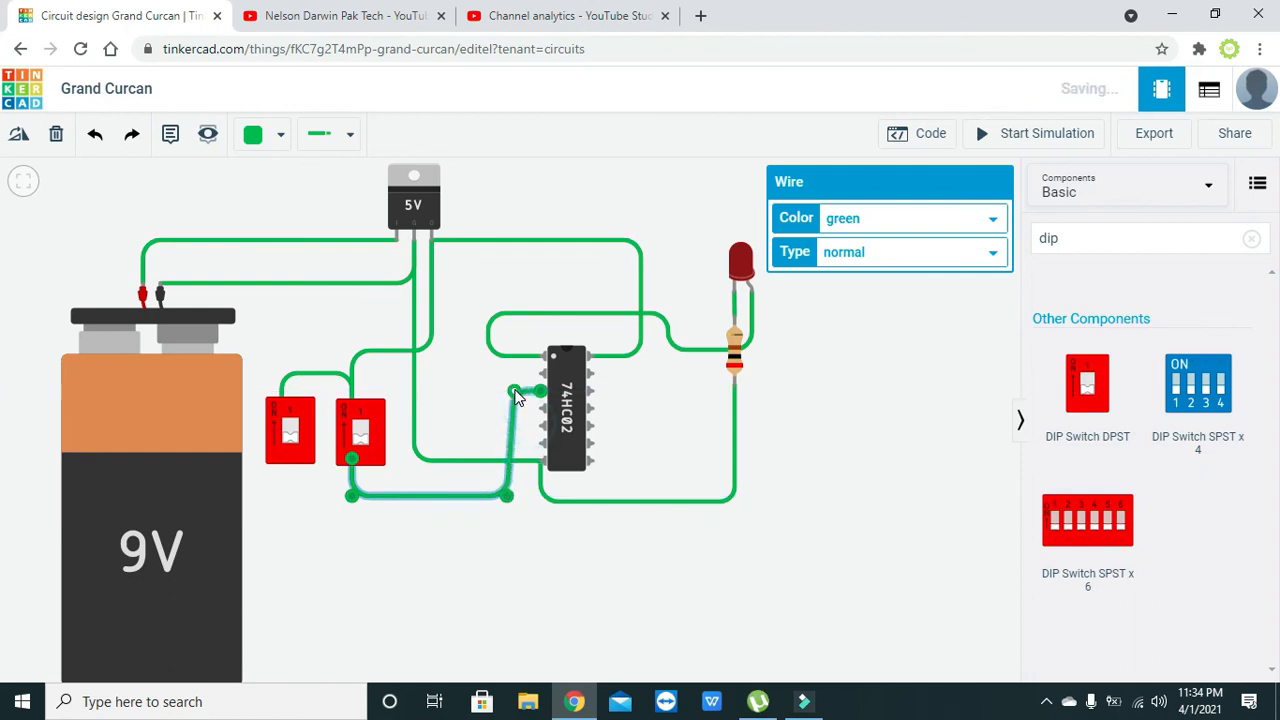
# - Wire the chip's Input 1A to the left DIP switch's 1A terminal, routing below the other switch wire, and straighten both wires' bends
pyautogui.click(541, 373)
pyautogui.click(483, 374)
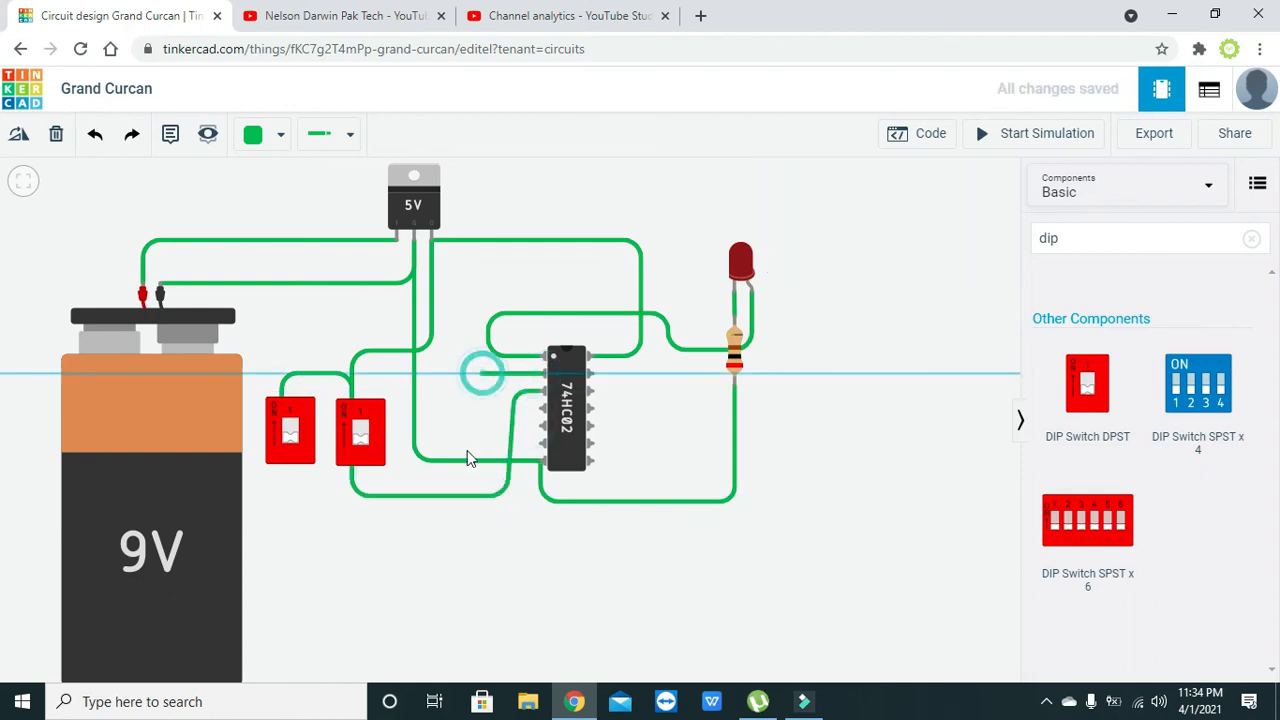
pyautogui.click(481, 521)
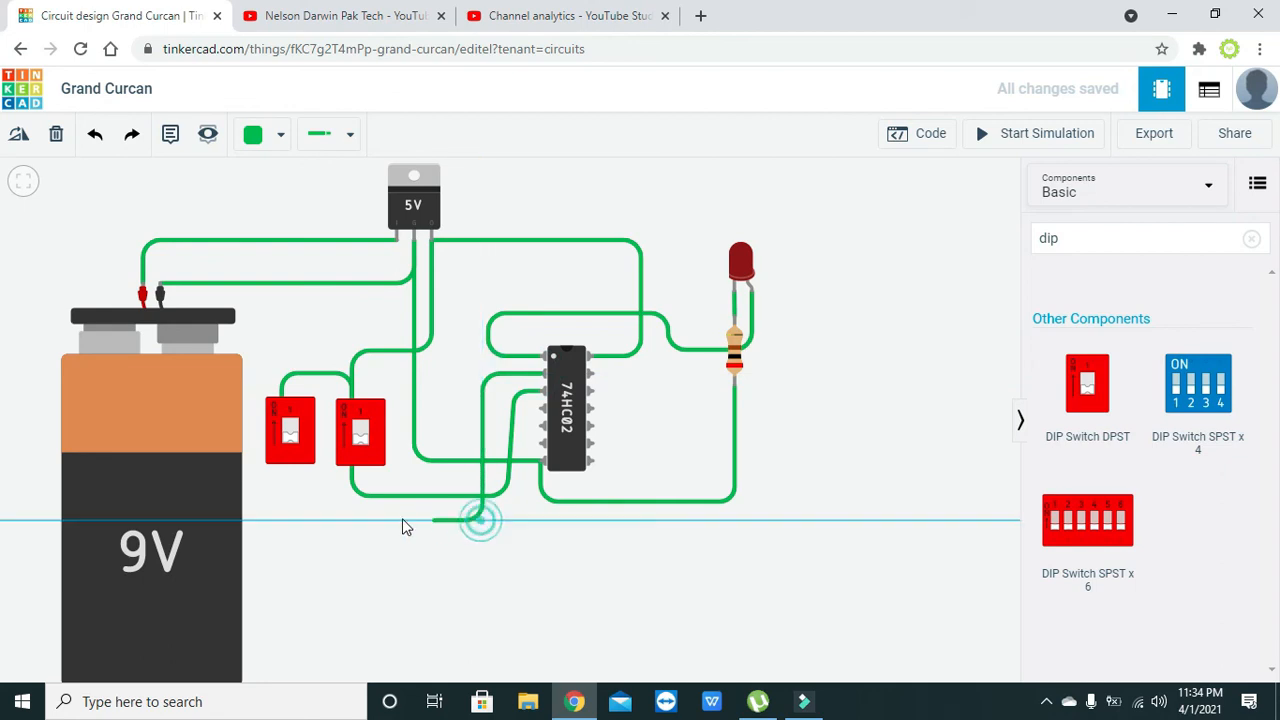
pyautogui.click(270, 521)
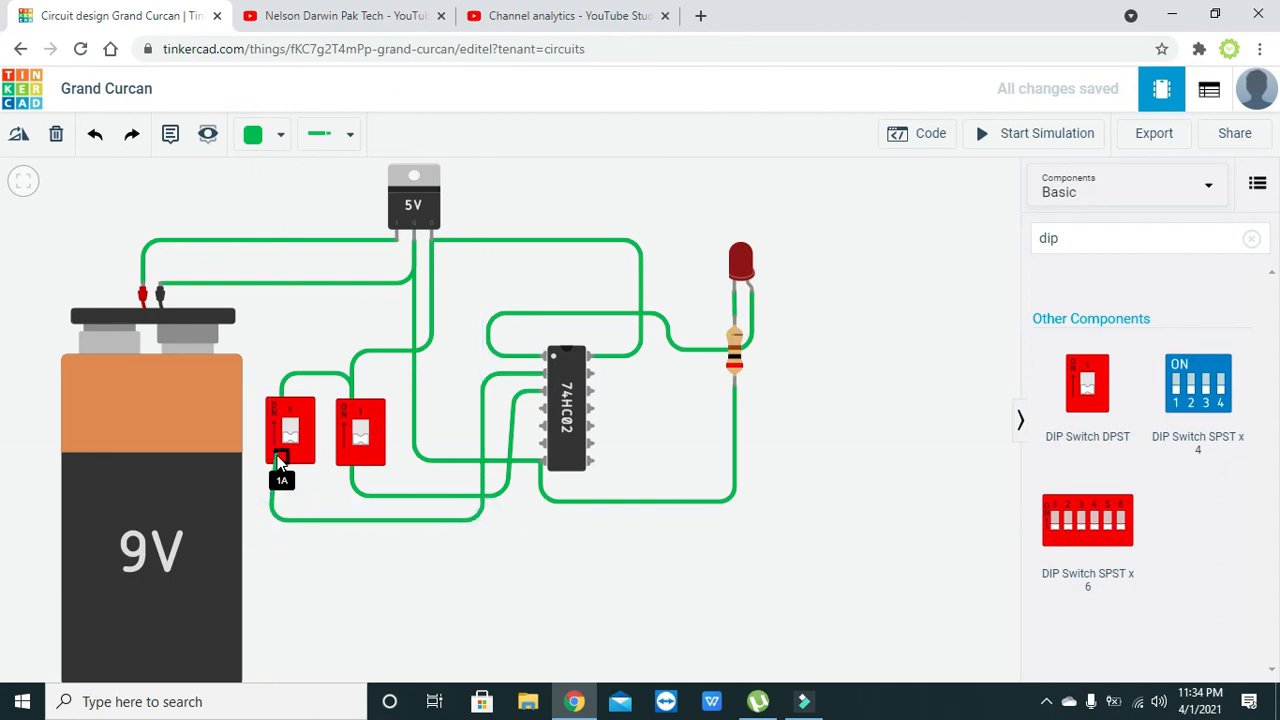
pyautogui.click(280, 458)
pyautogui.moveTo(269, 520); pyautogui.dragTo(280, 521)
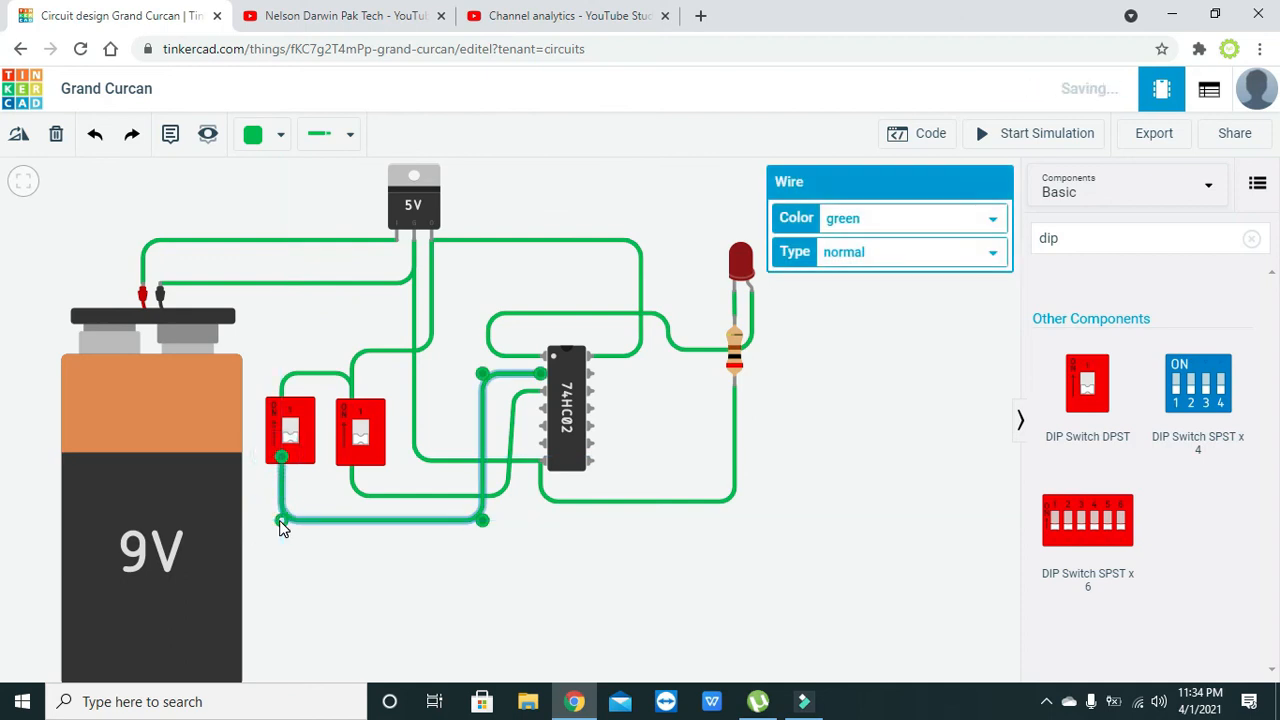
pyautogui.click(397, 554)
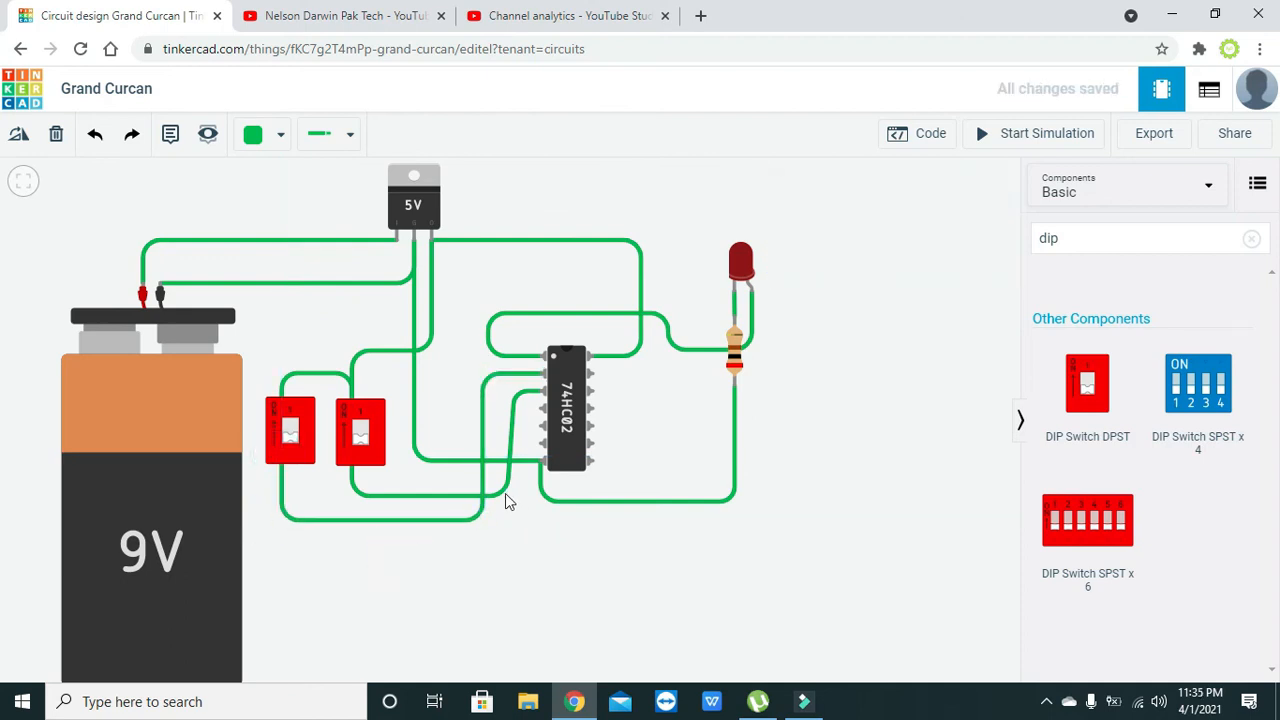
pyautogui.moveTo(505, 493); pyautogui.dragTo(508, 495)
pyautogui.click(566, 534)
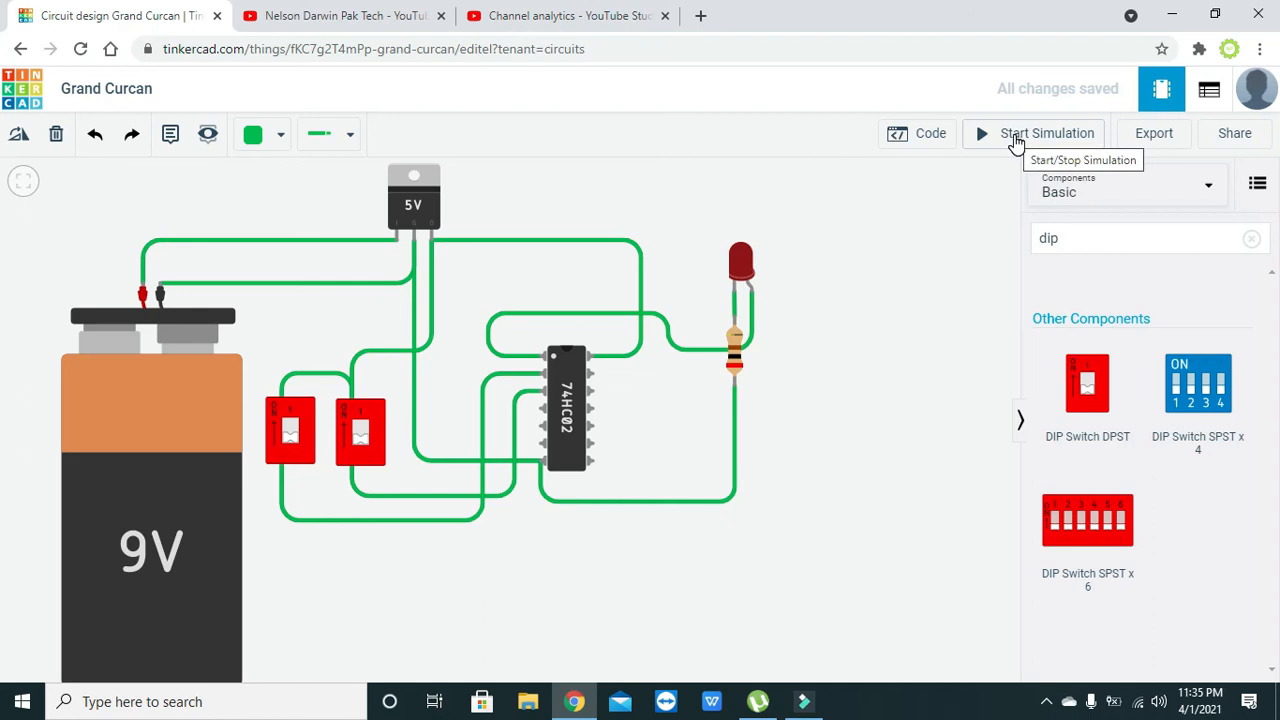
# - Start the simulation and test the LED output with the two DIP switches in every on/off combination, ending with both off
pyautogui.click(1015, 143)
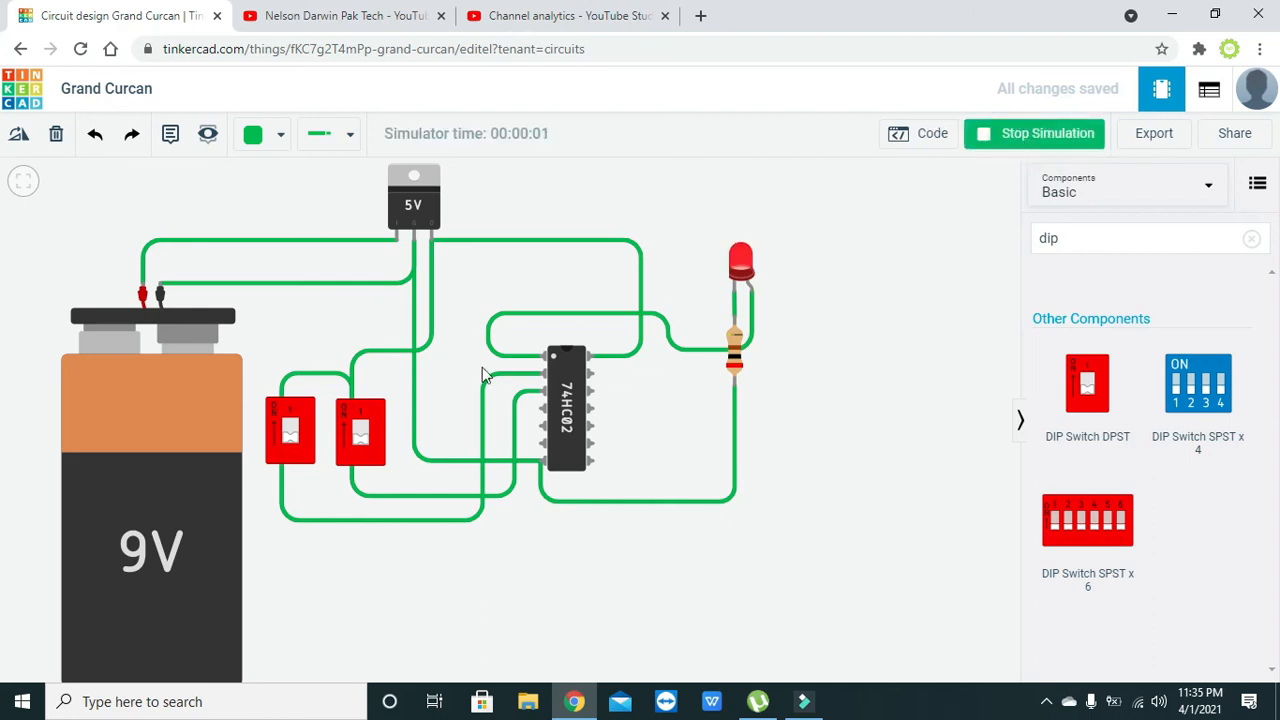
pyautogui.click(360, 440)
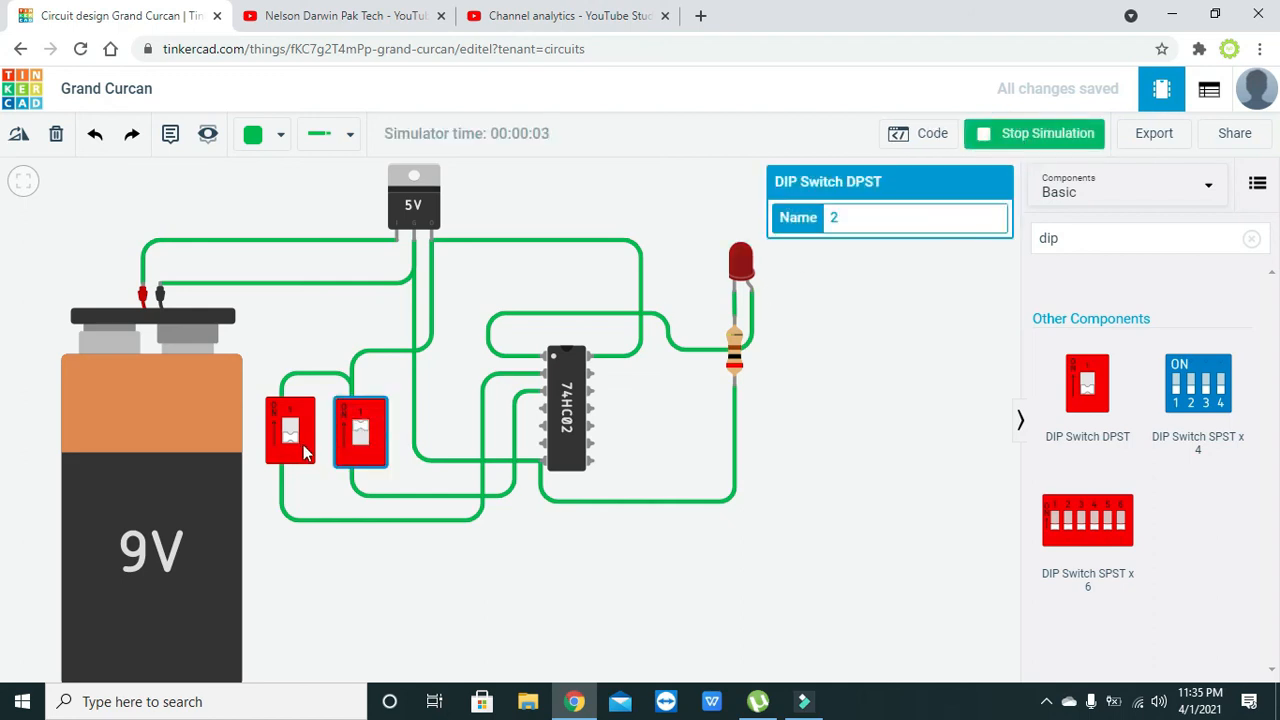
pyautogui.click(354, 441)
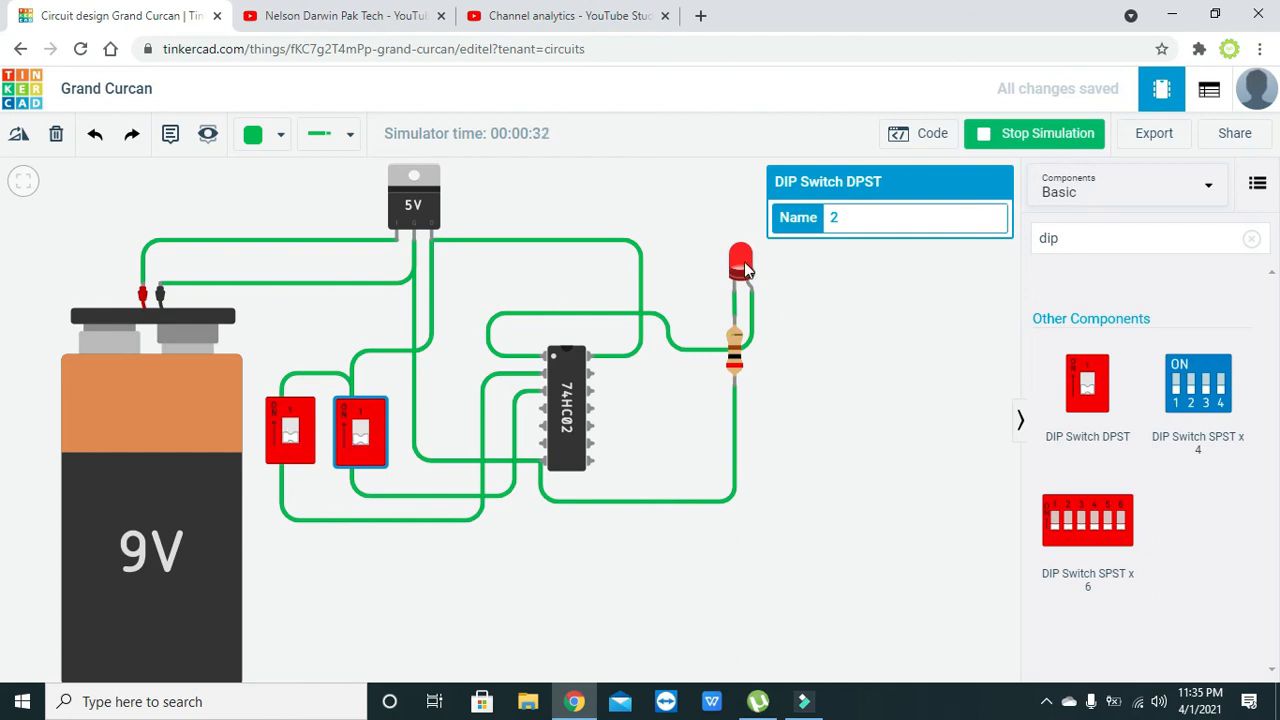
pyautogui.click(363, 424)
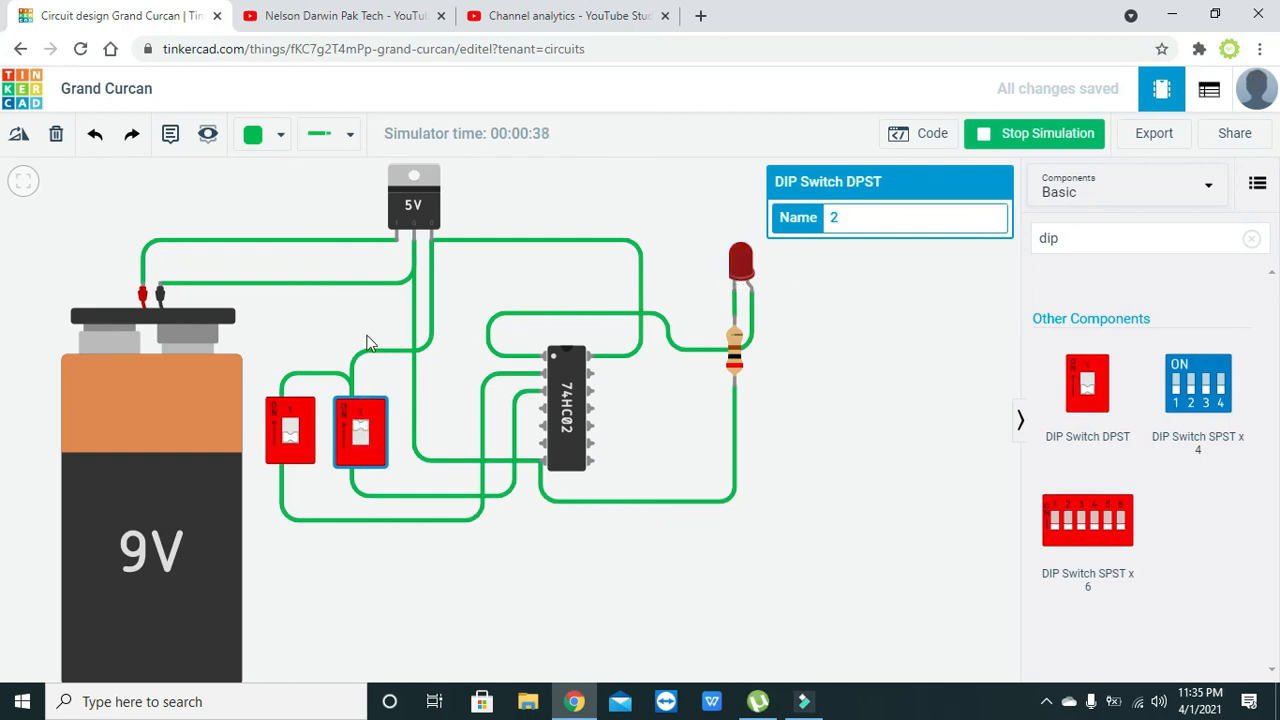
pyautogui.click(287, 432)
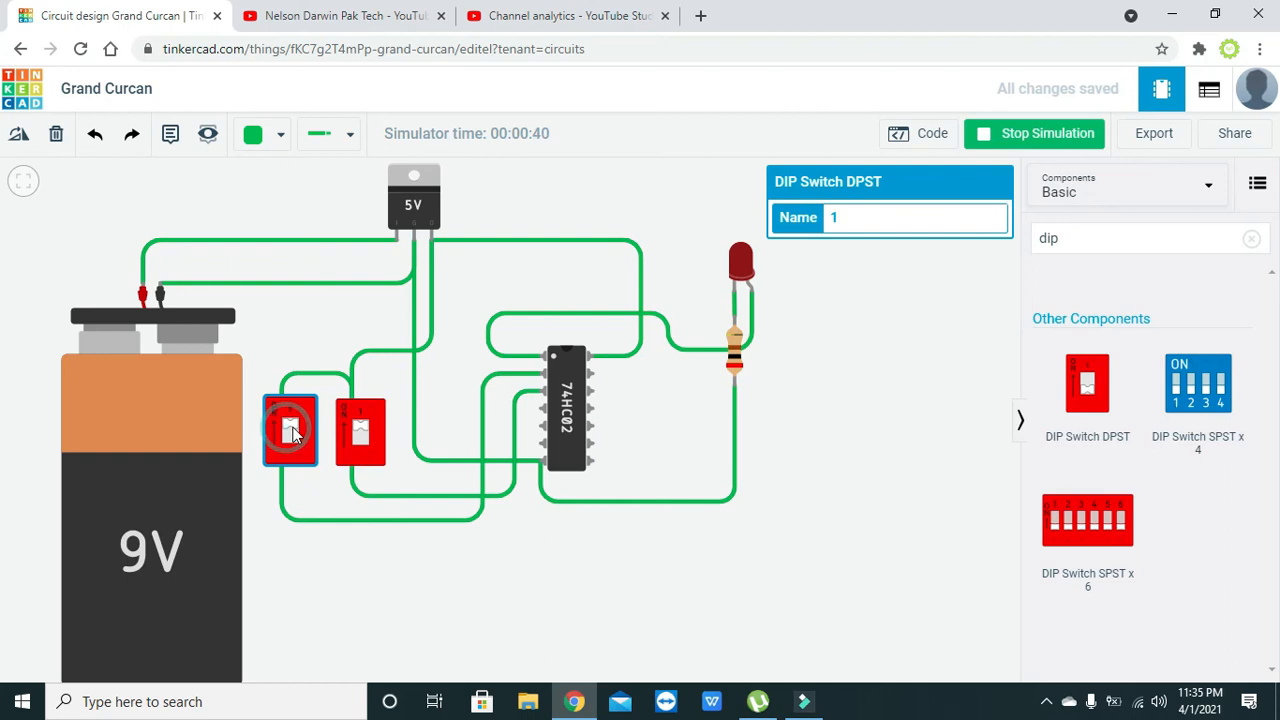
pyautogui.click(360, 444)
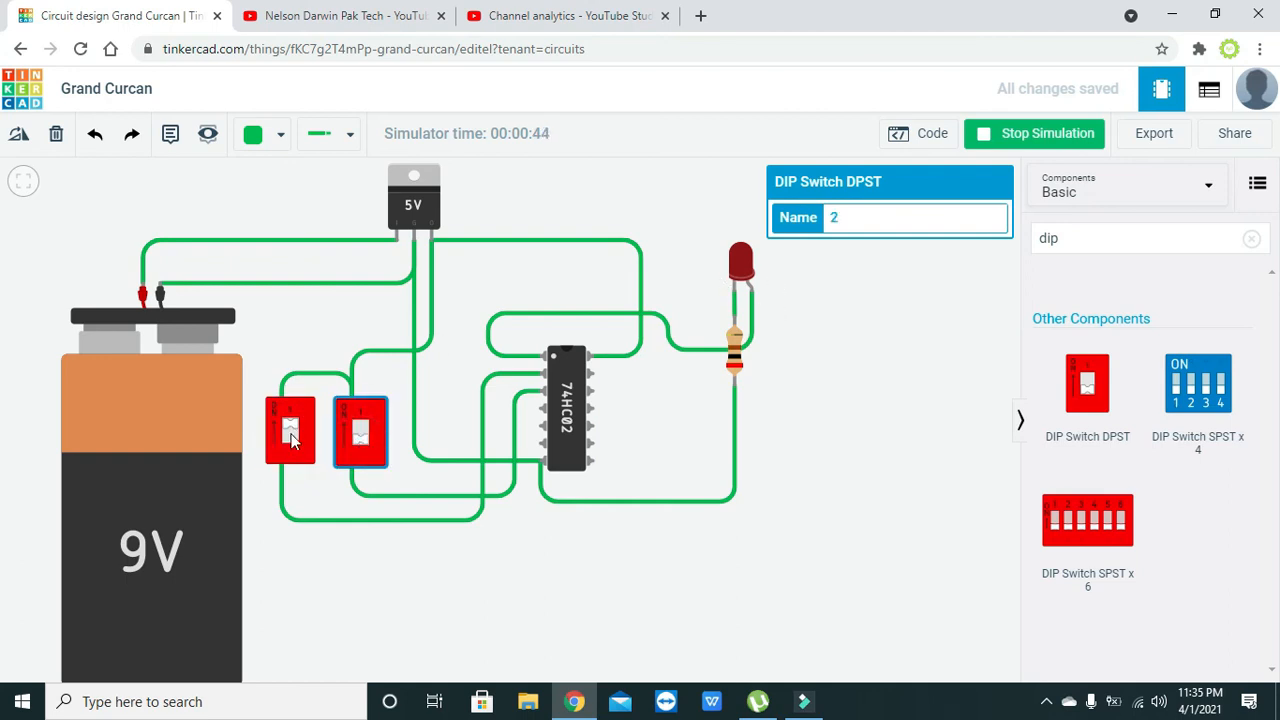
pyautogui.click(364, 430)
pyautogui.click(363, 440)
pyautogui.click(292, 440)
pyautogui.click(401, 445)
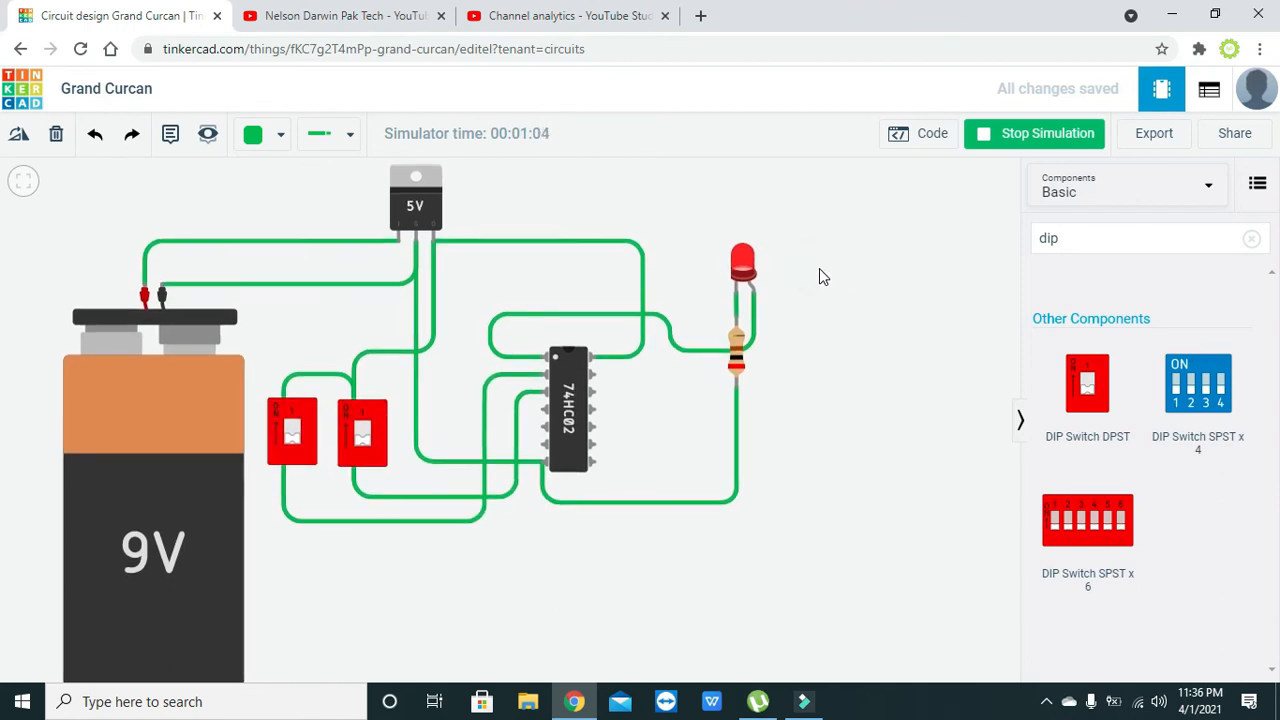
pyautogui.moveTo(819, 269); pyautogui.dragTo(854, 263)
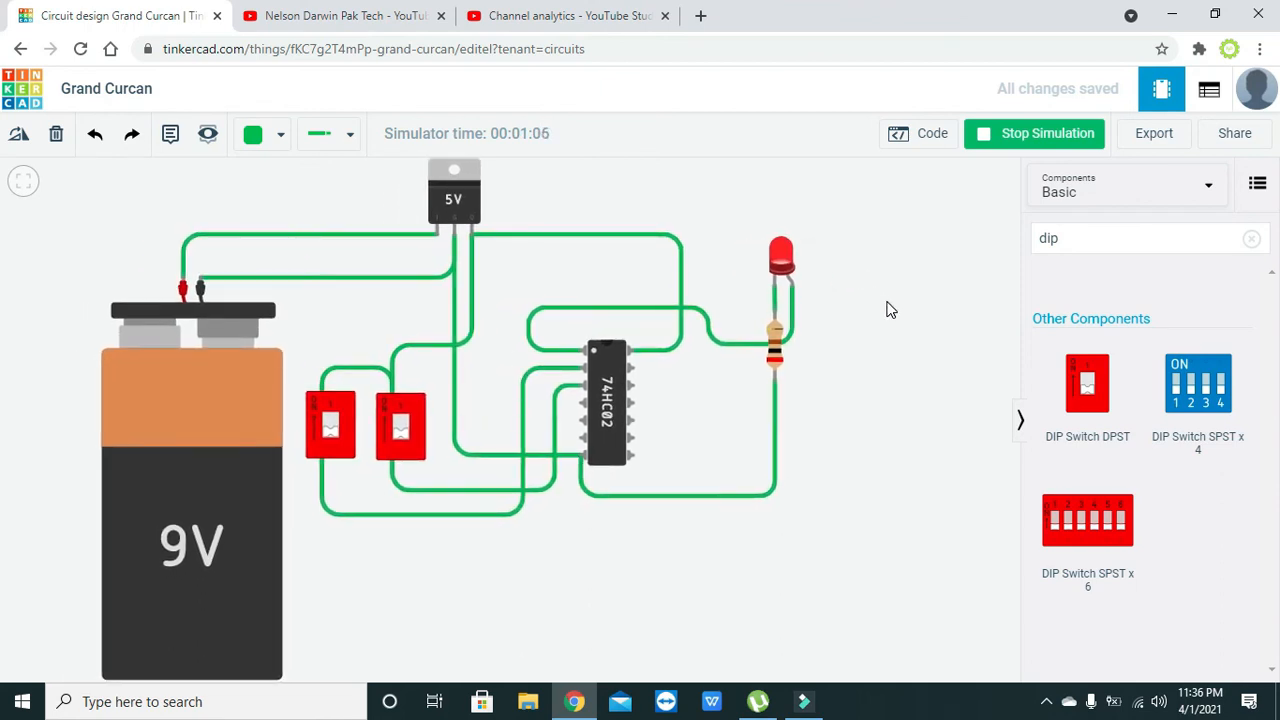